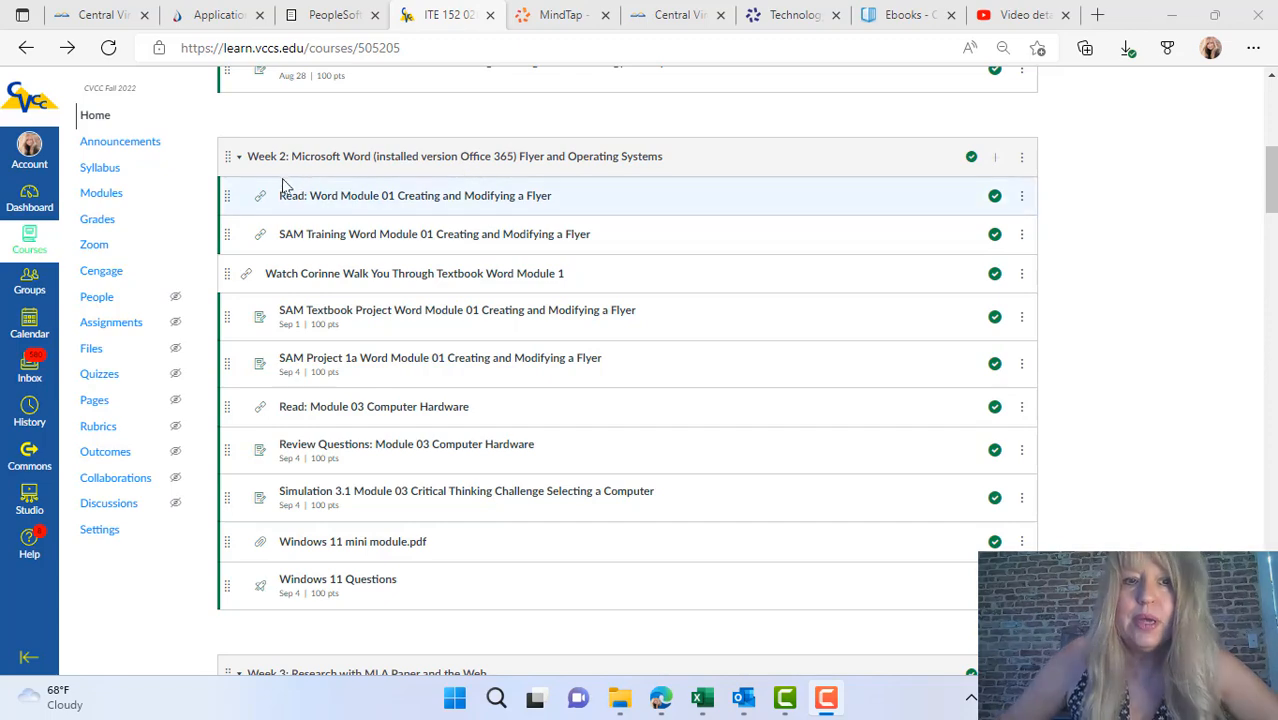
Open the Week 2 Word Module 01 reading in a new window and review the flyer project with its Figure 1–1 and task list.
click(360, 204)
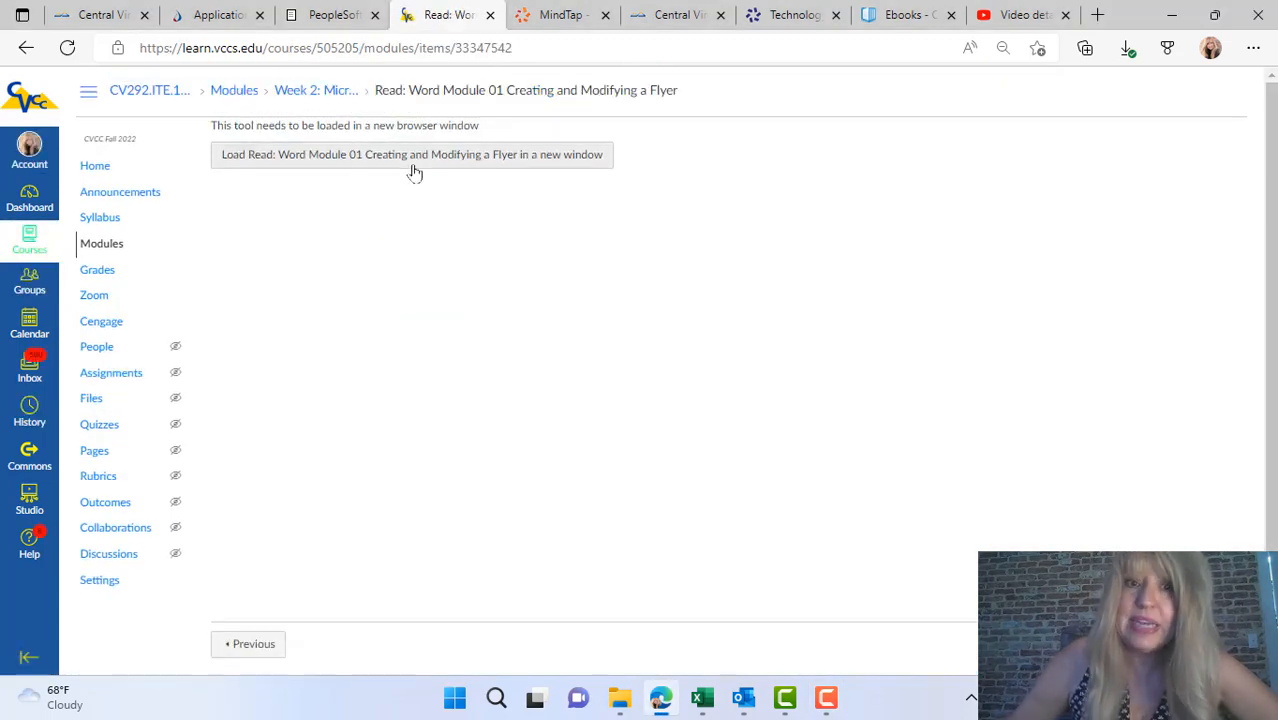
click(414, 168)
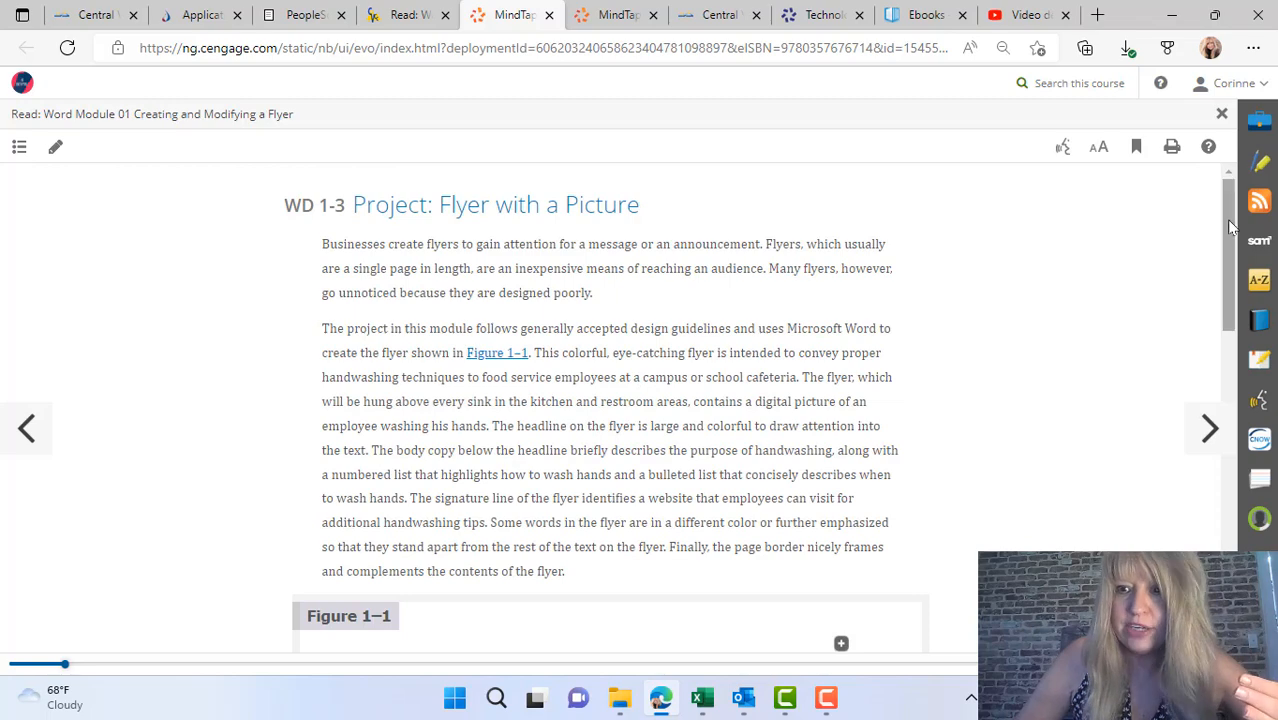
drag(1226, 219, 1219, 348)
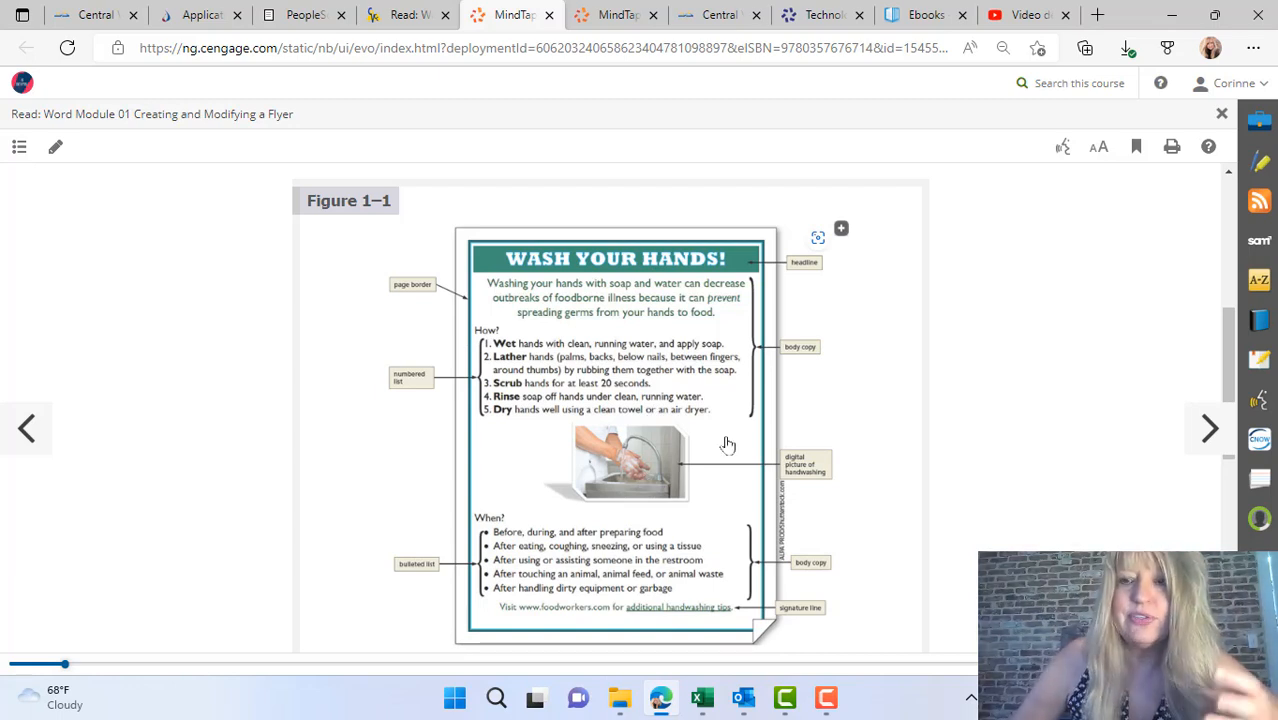
drag(1229, 350, 1222, 508)
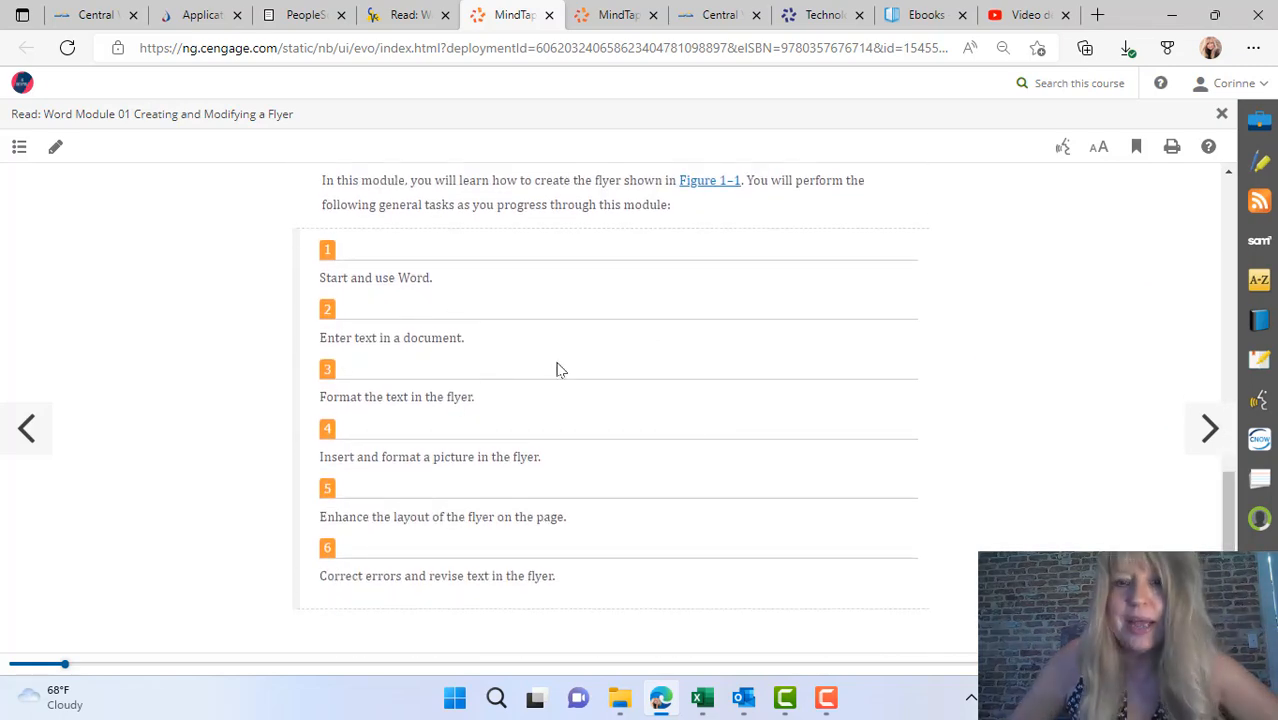
Advance the reading to section WD 1-4a on starting Word and creating a blank document, and view its illustrated steps through Figure 1–4.
click(1210, 428)
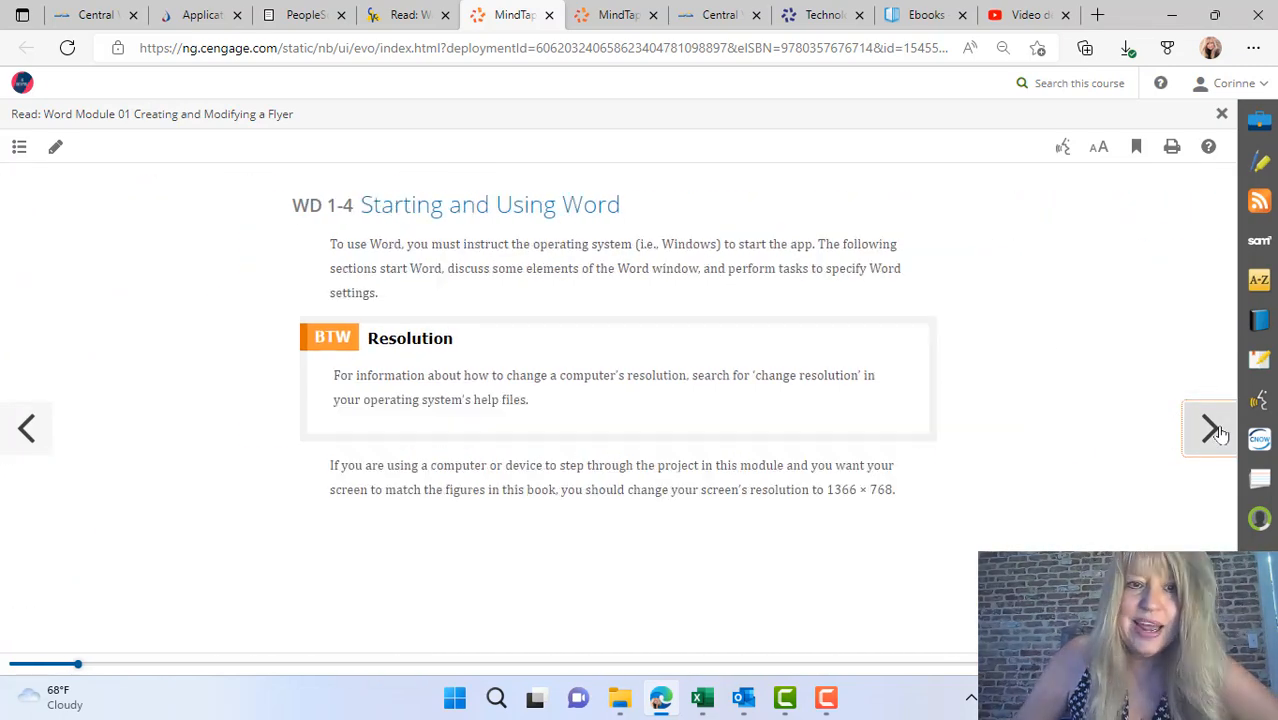
click(1221, 443)
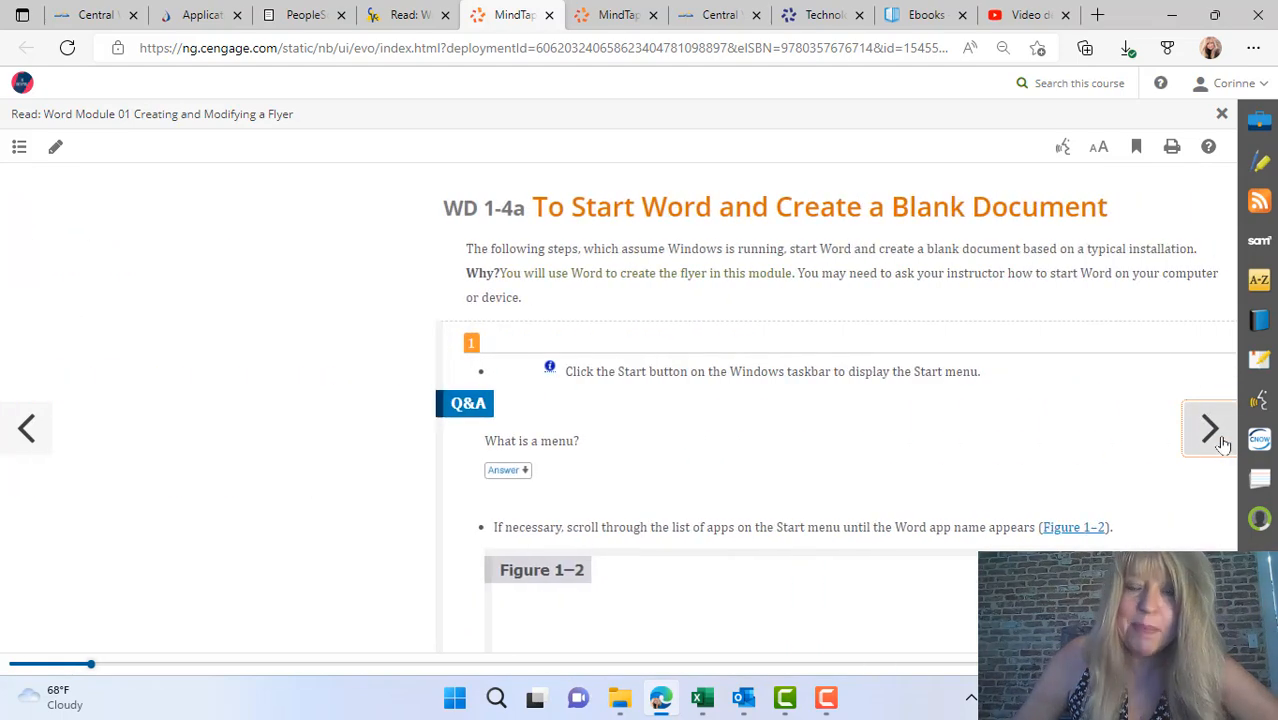
scroll(1232, 265, down, 1)
drag(1232, 265, 1232, 428)
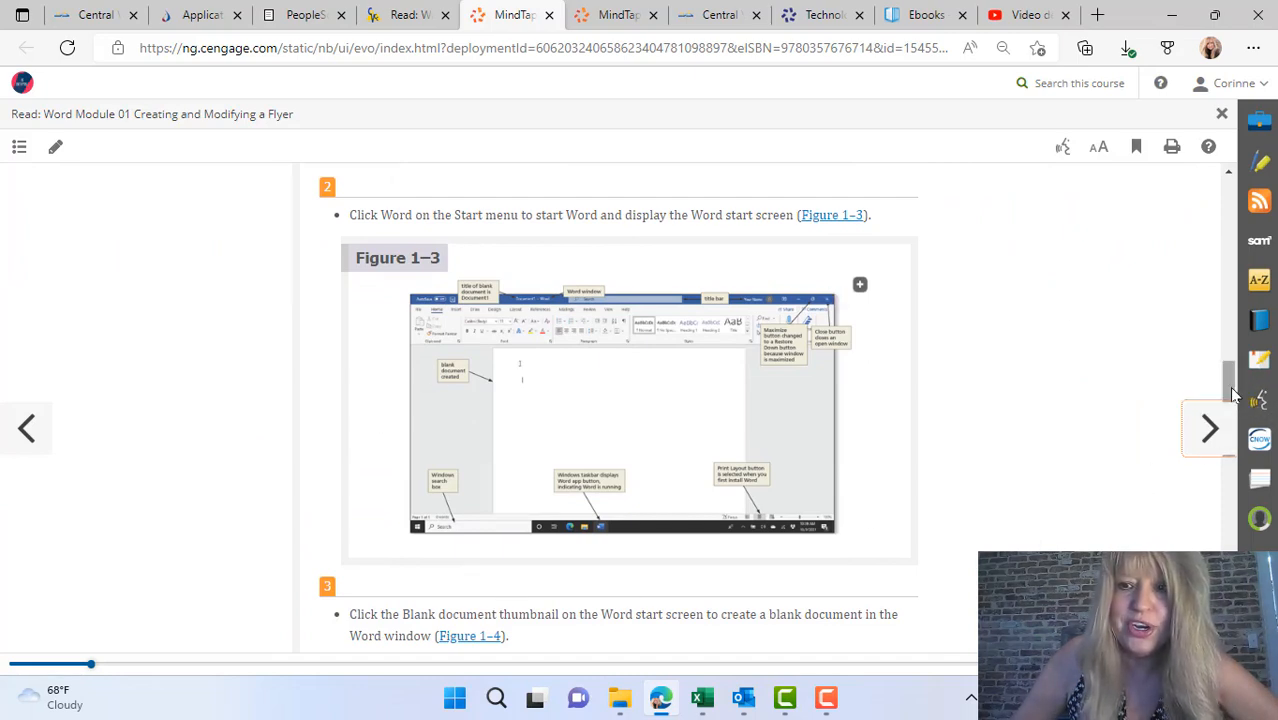
drag(1233, 395, 1233, 460)
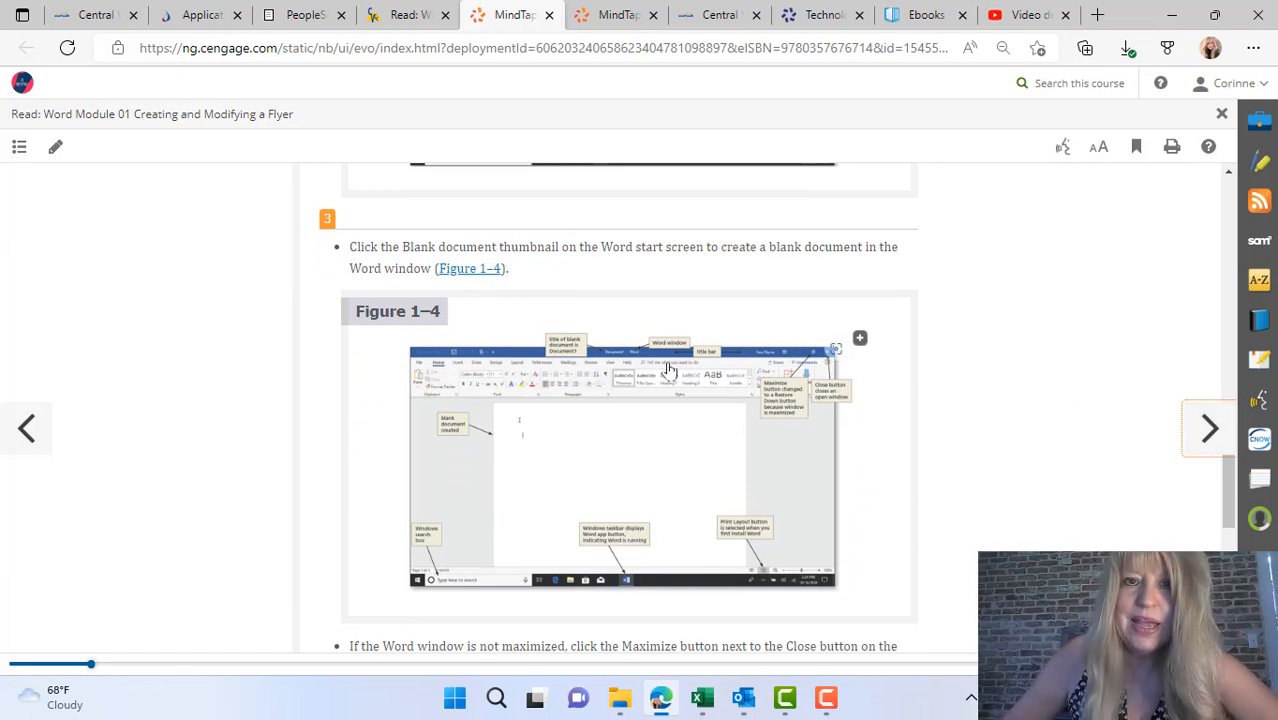
Return to the course home page and load the Week 2 SAM Training Word Module 01 in a new window, dismissing the e-mail notification.
click(378, 15)
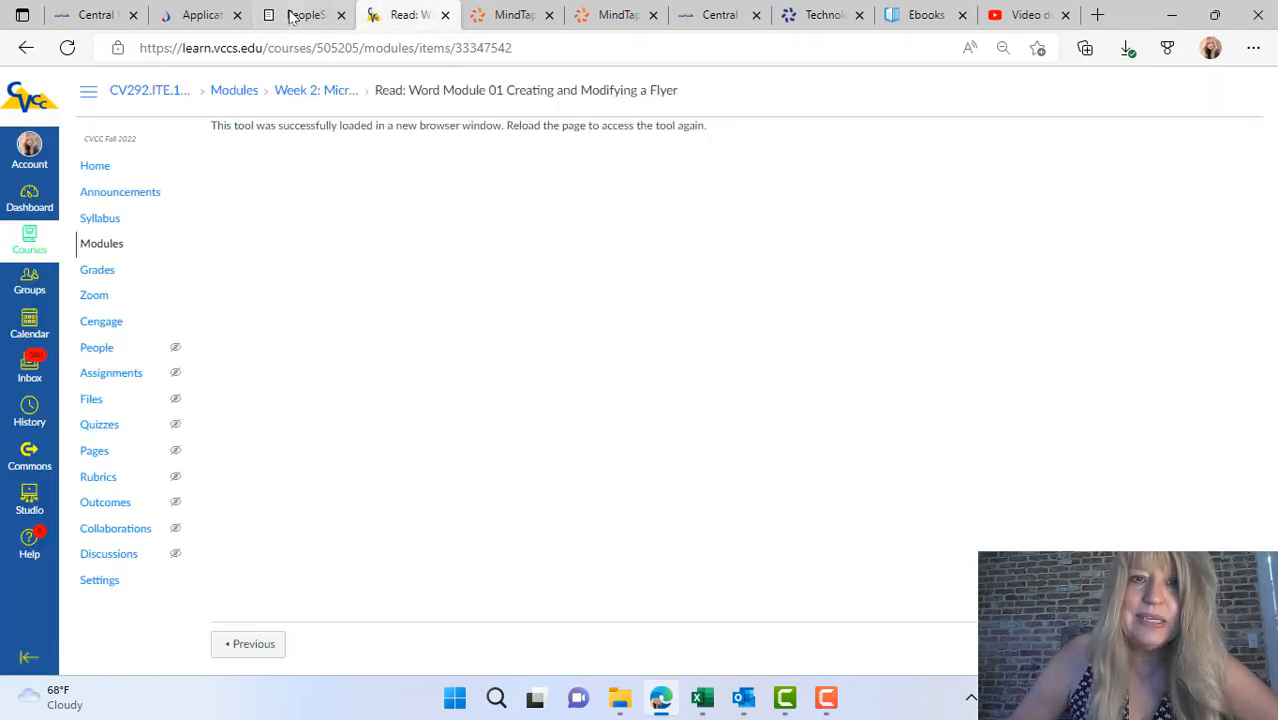
click(95, 165)
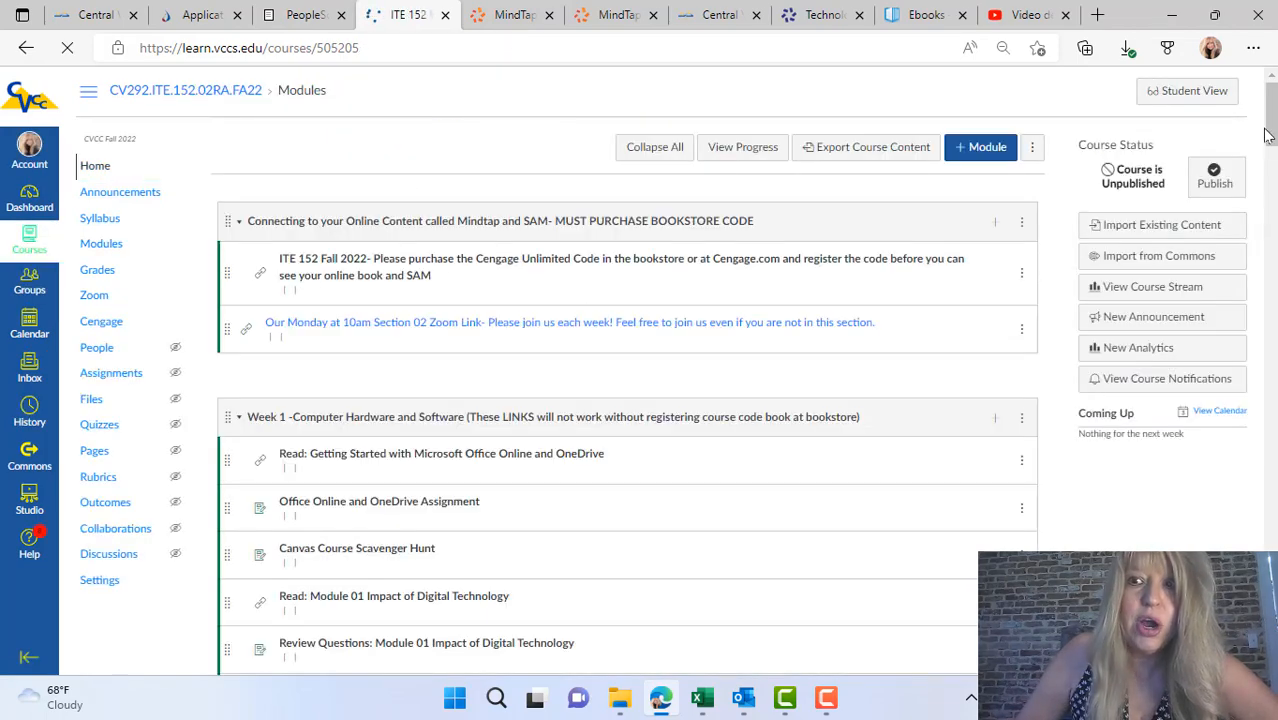
drag(1268, 135, 1270, 186)
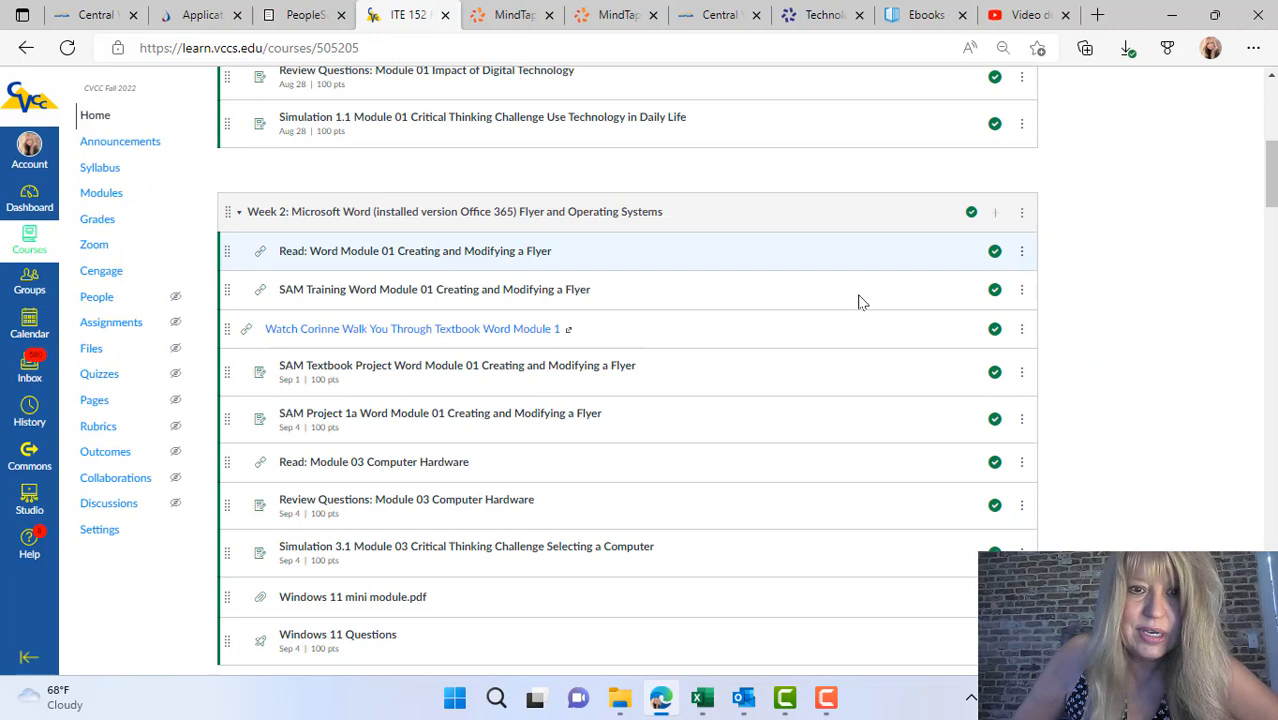
click(453, 290)
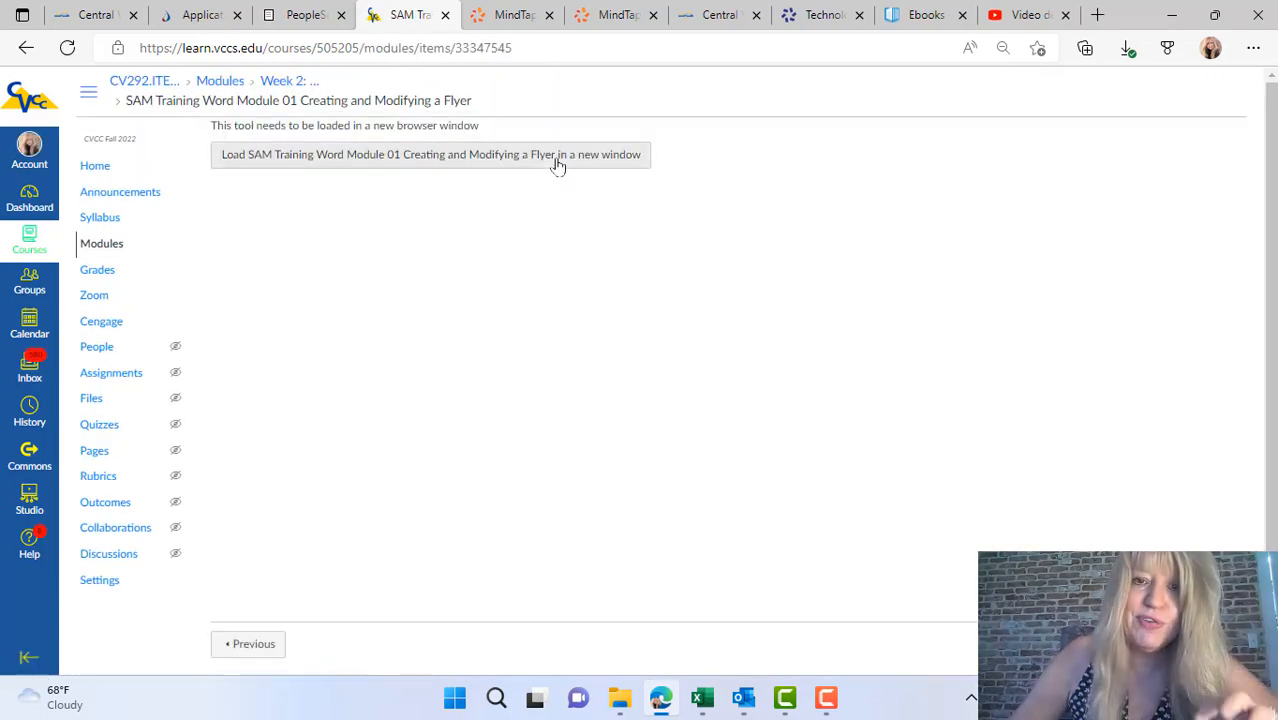
click(557, 164)
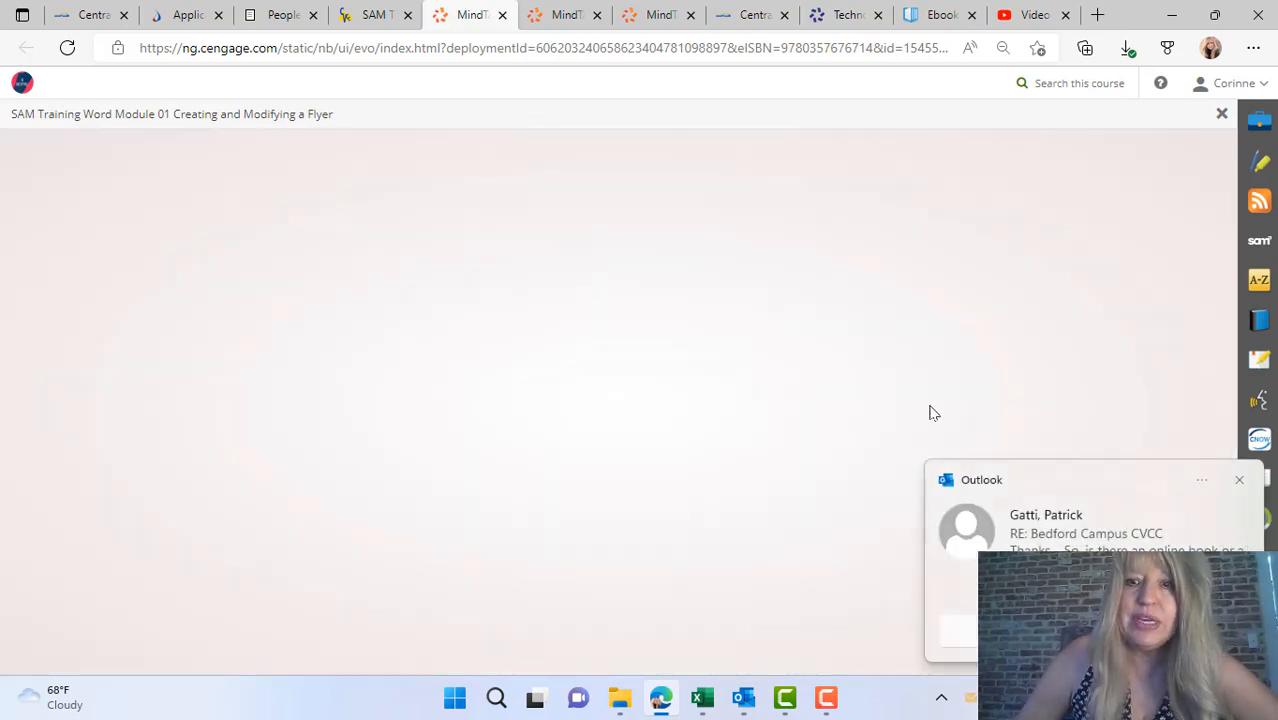
click(1241, 481)
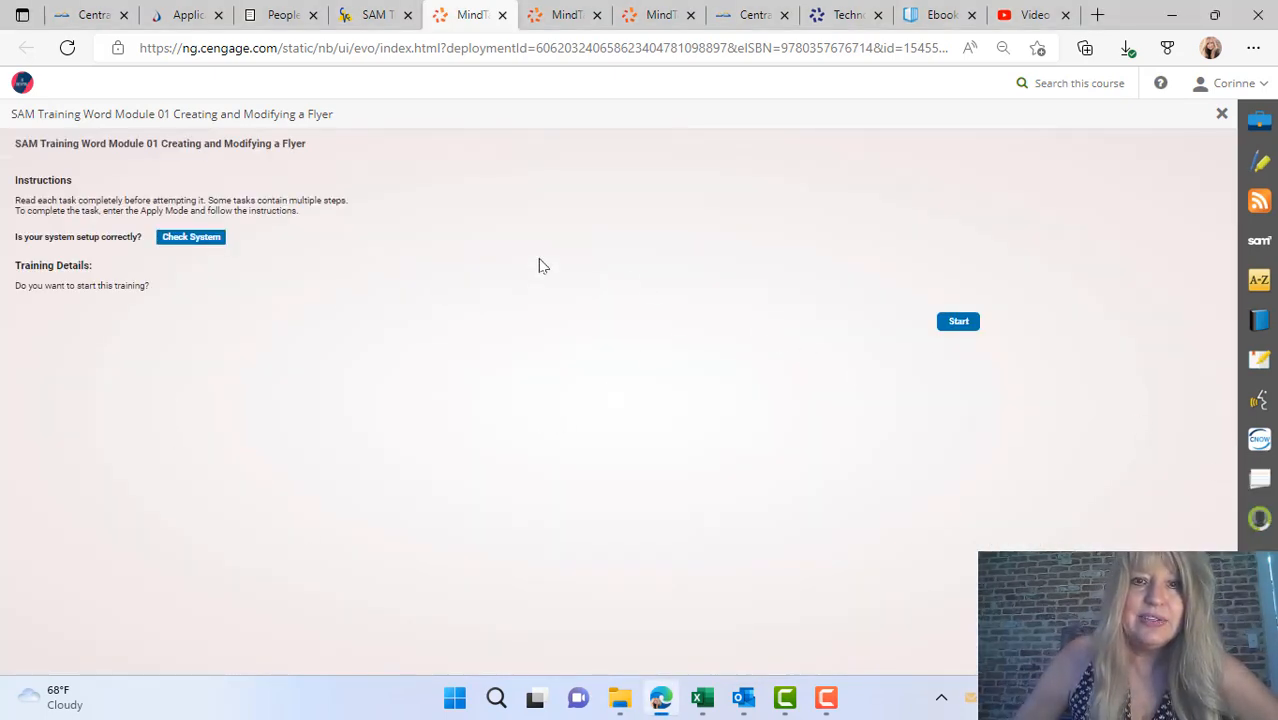
Start the SAM training and choose task 5, Change the margins, from the task list.
click(955, 324)
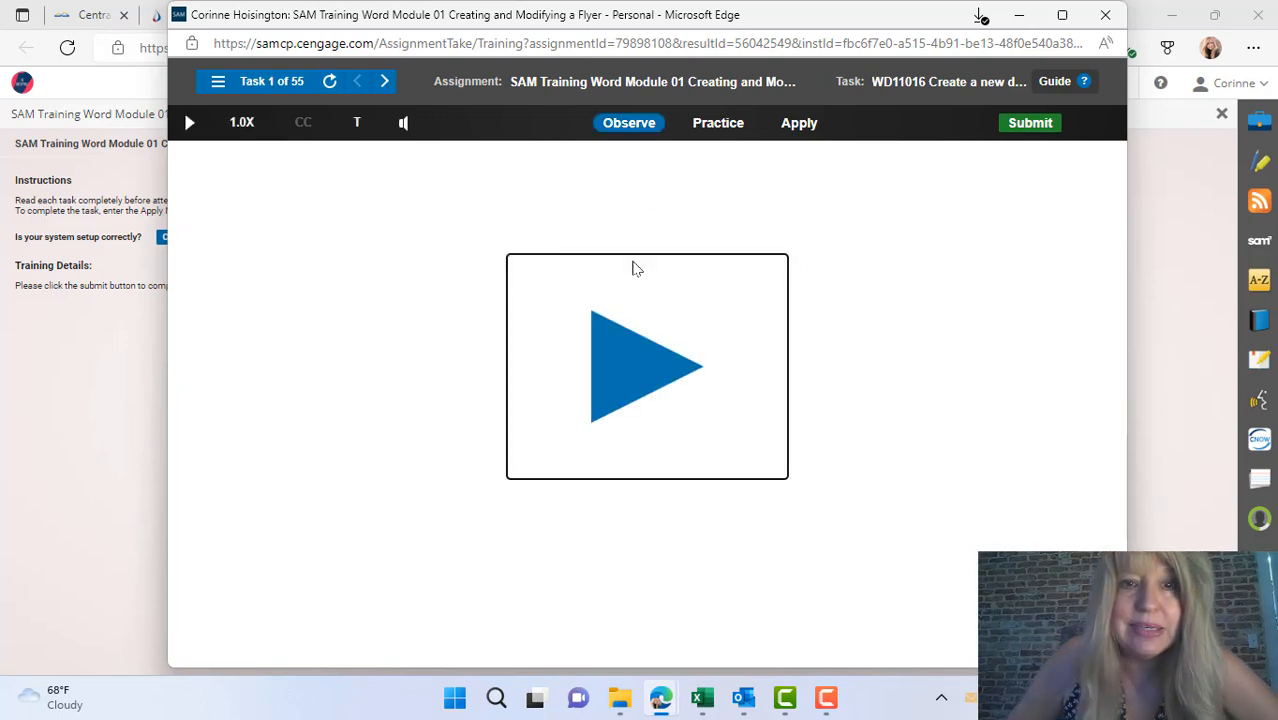
click(277, 90)
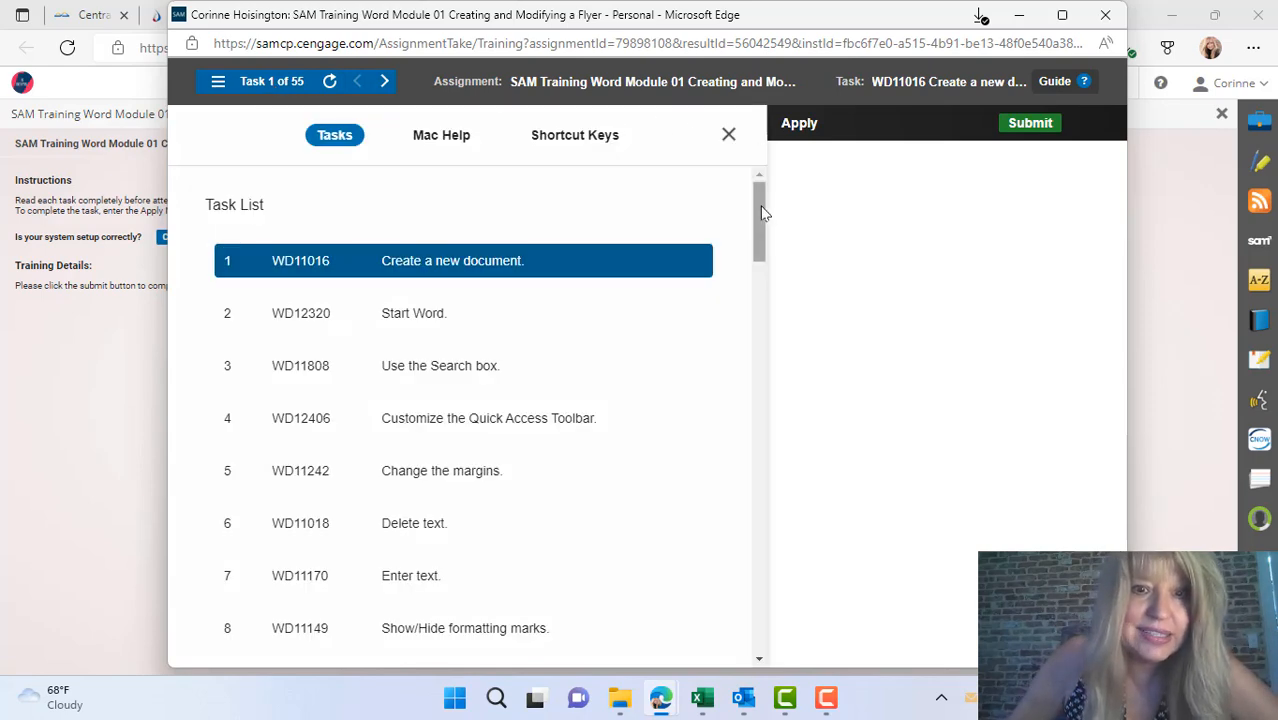
drag(762, 212, 713, 237)
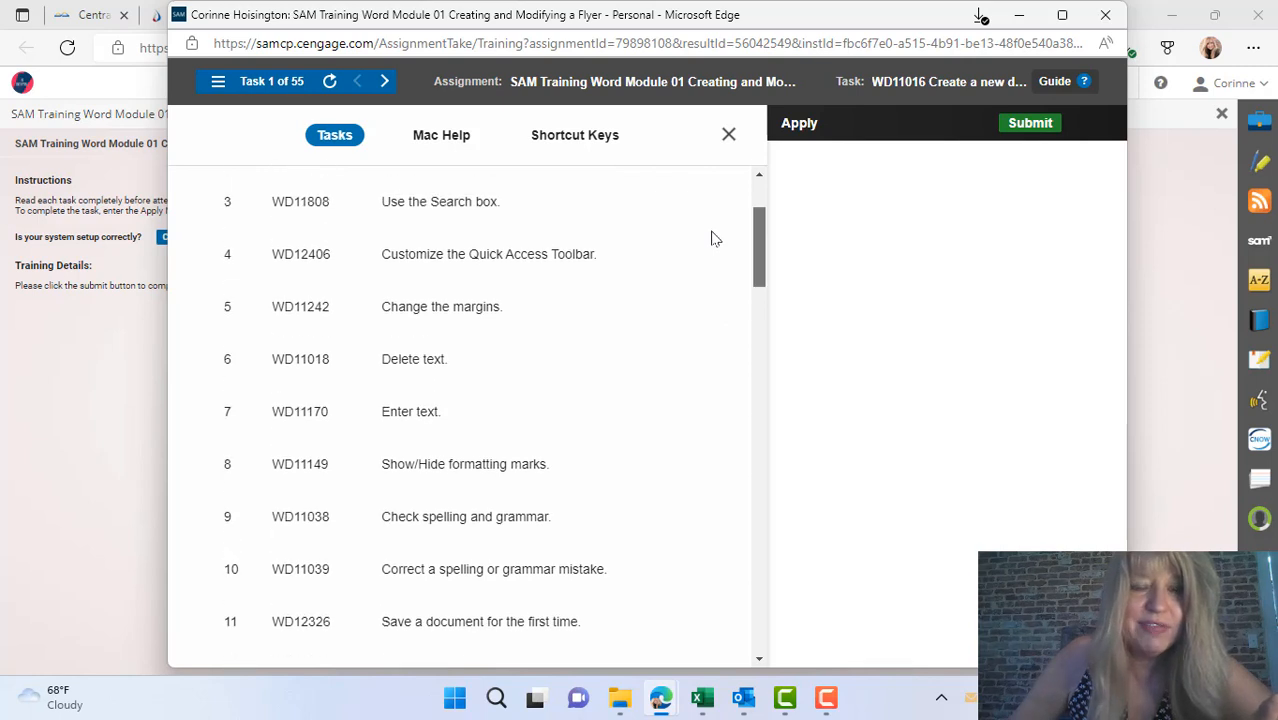
click(418, 322)
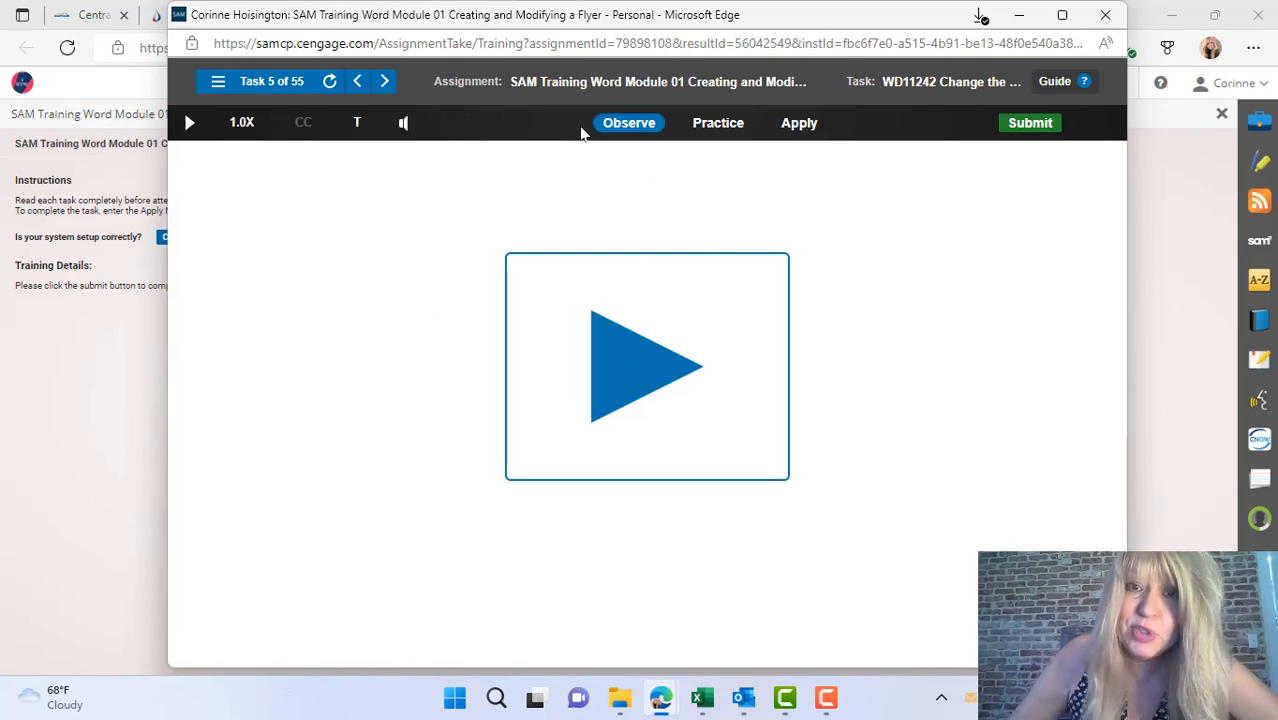
Play the Observe demonstration for changing the margins in a maximized window, following along until the Margins gallery is open.
click(700, 120)
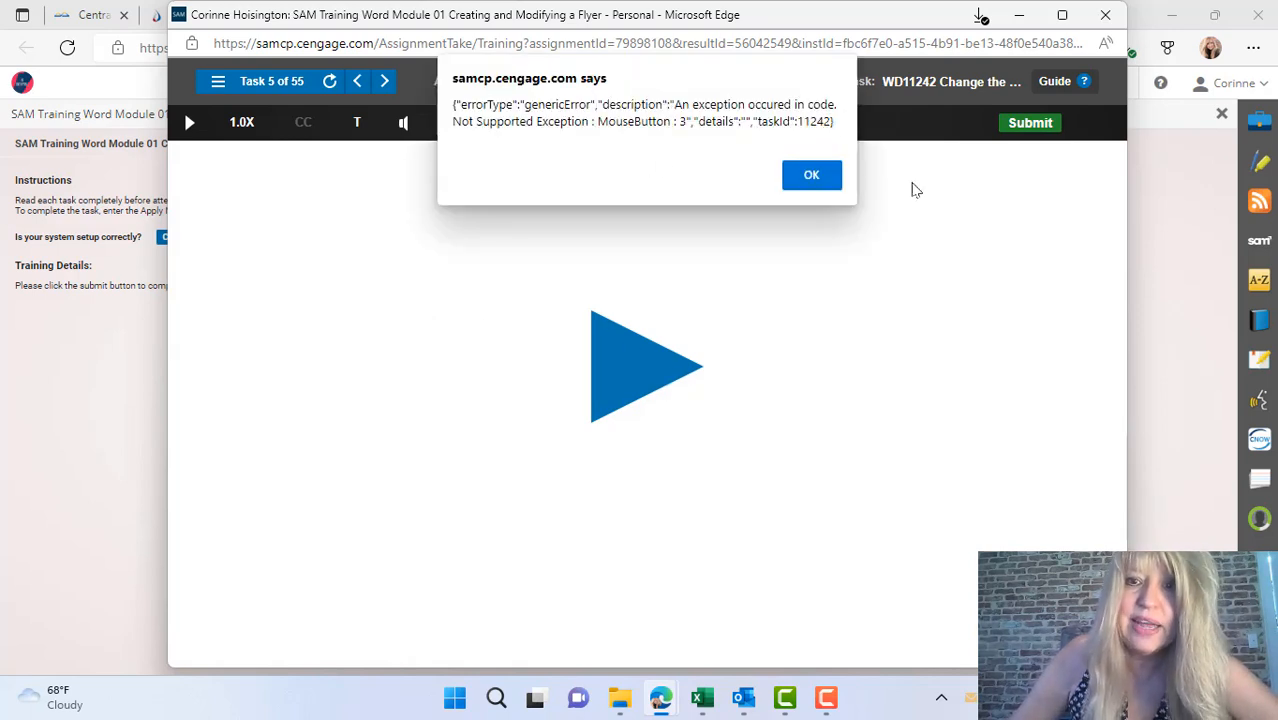
click(815, 176)
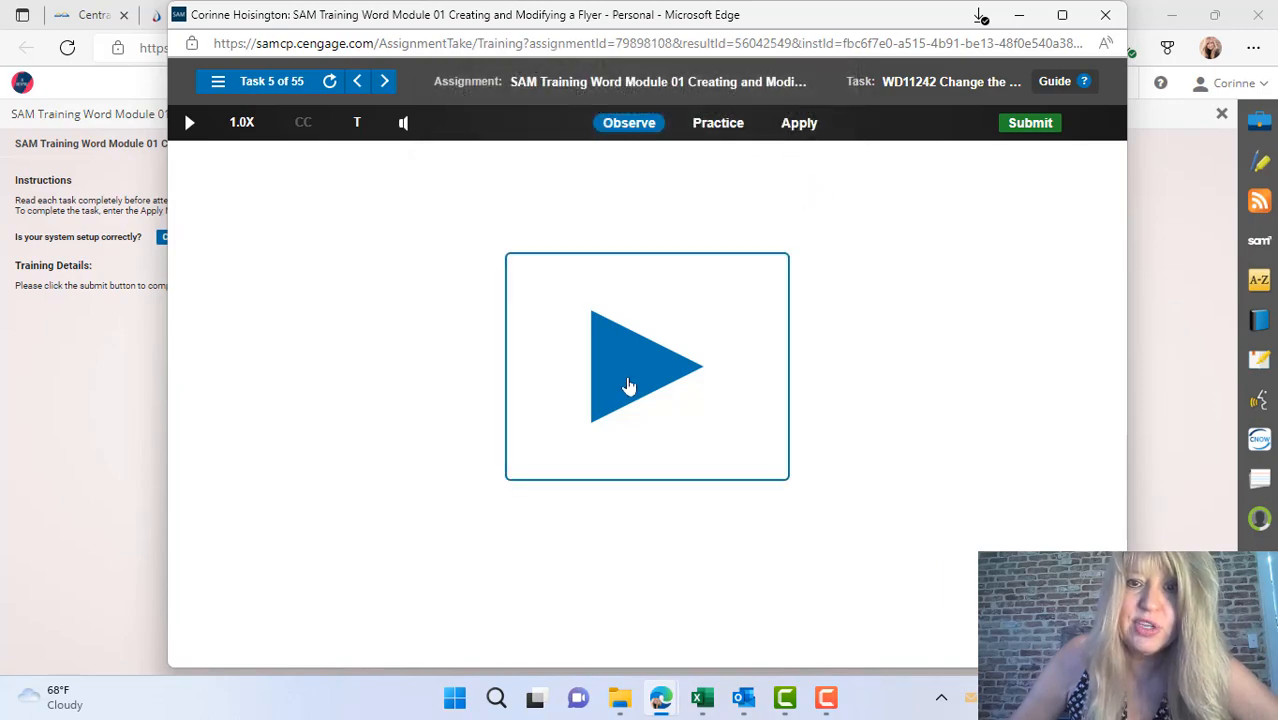
click(629, 386)
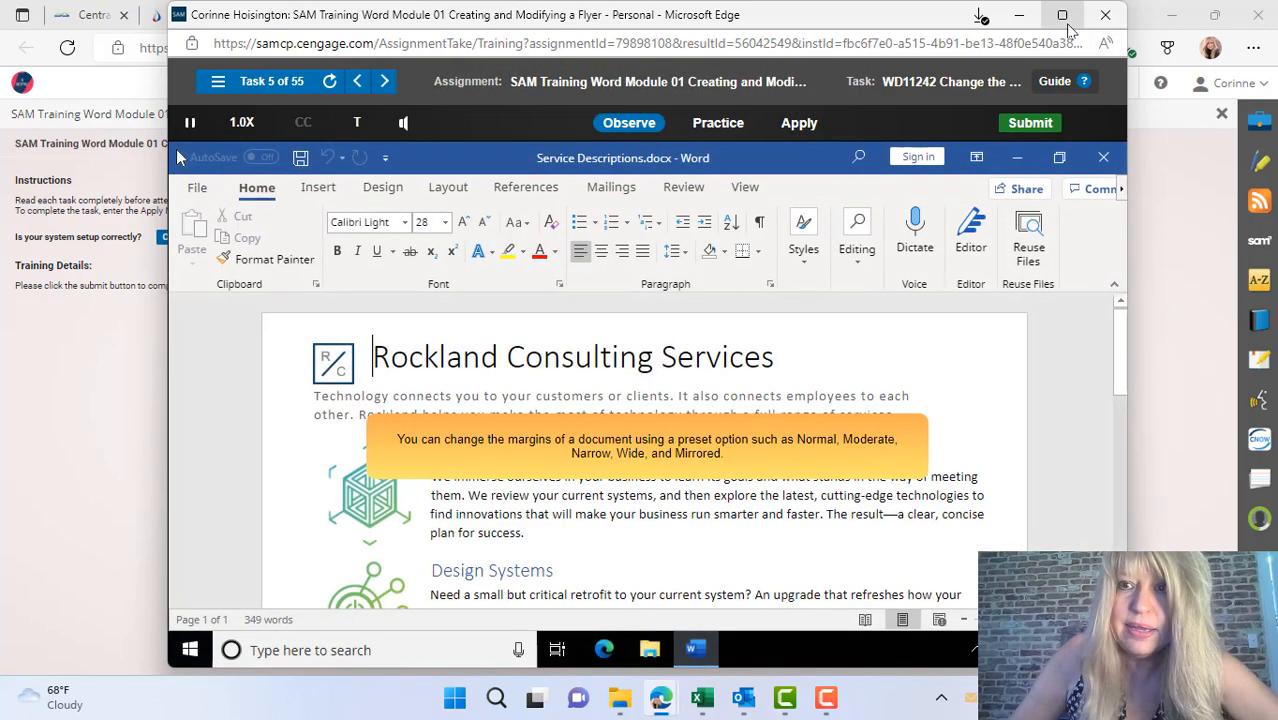
click(1062, 15)
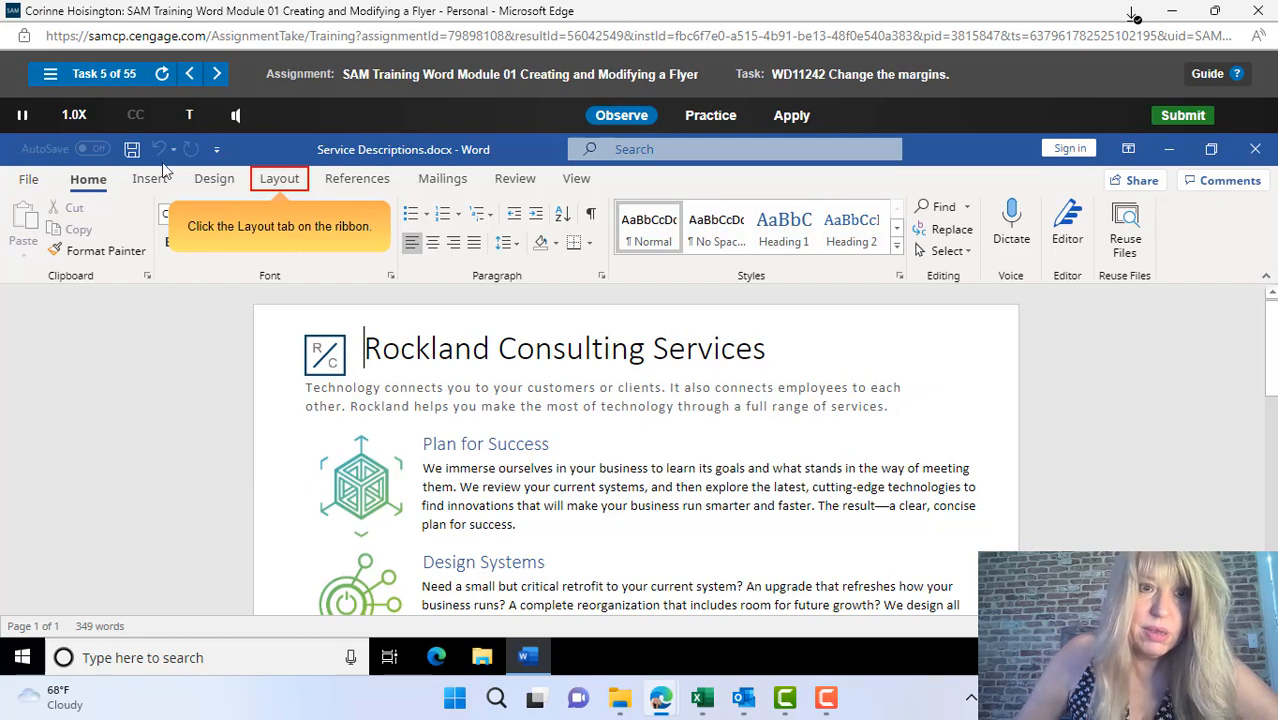
click(282, 180)
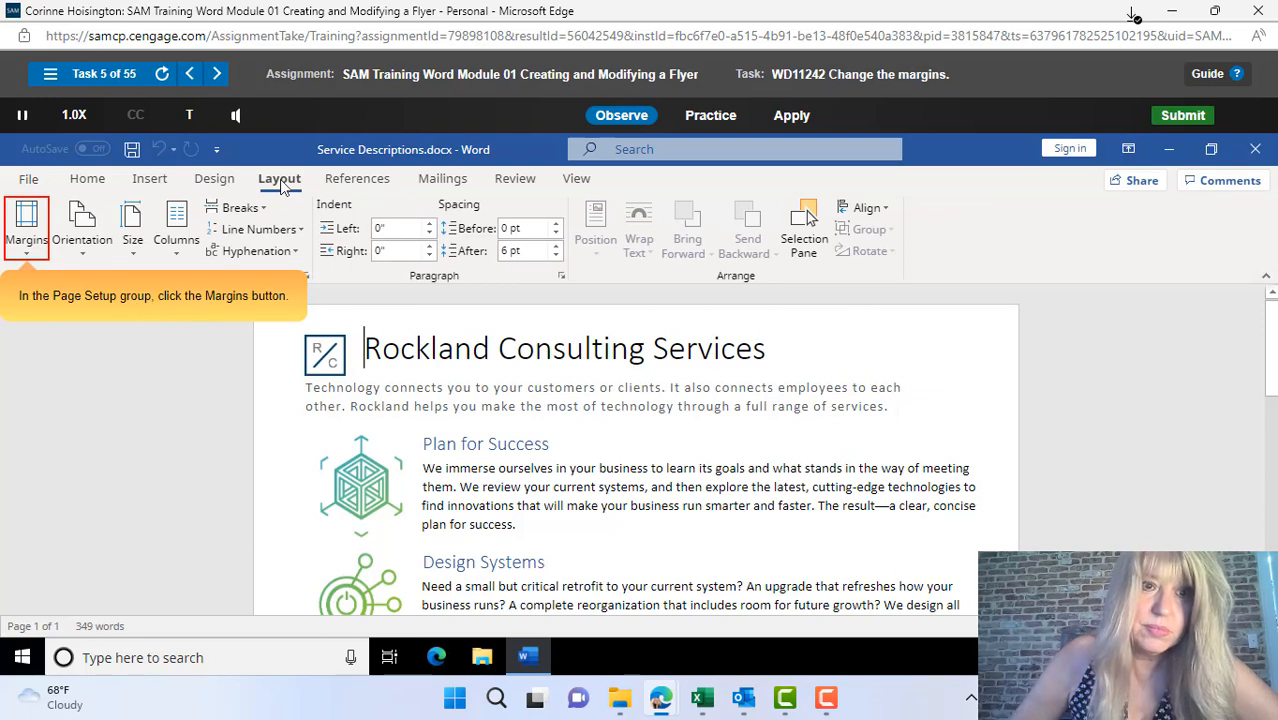
click(27, 233)
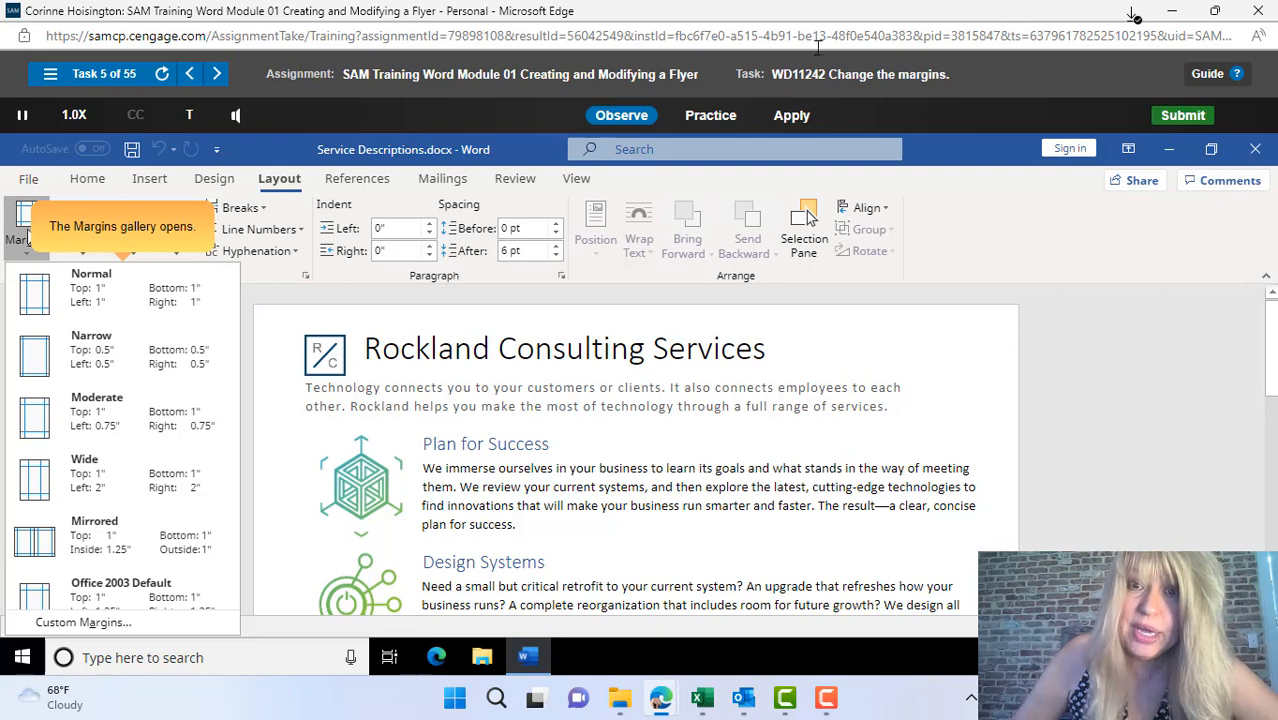
Run the task's Practice mode and follow its guidance to open the Margins gallery.
click(735, 117)
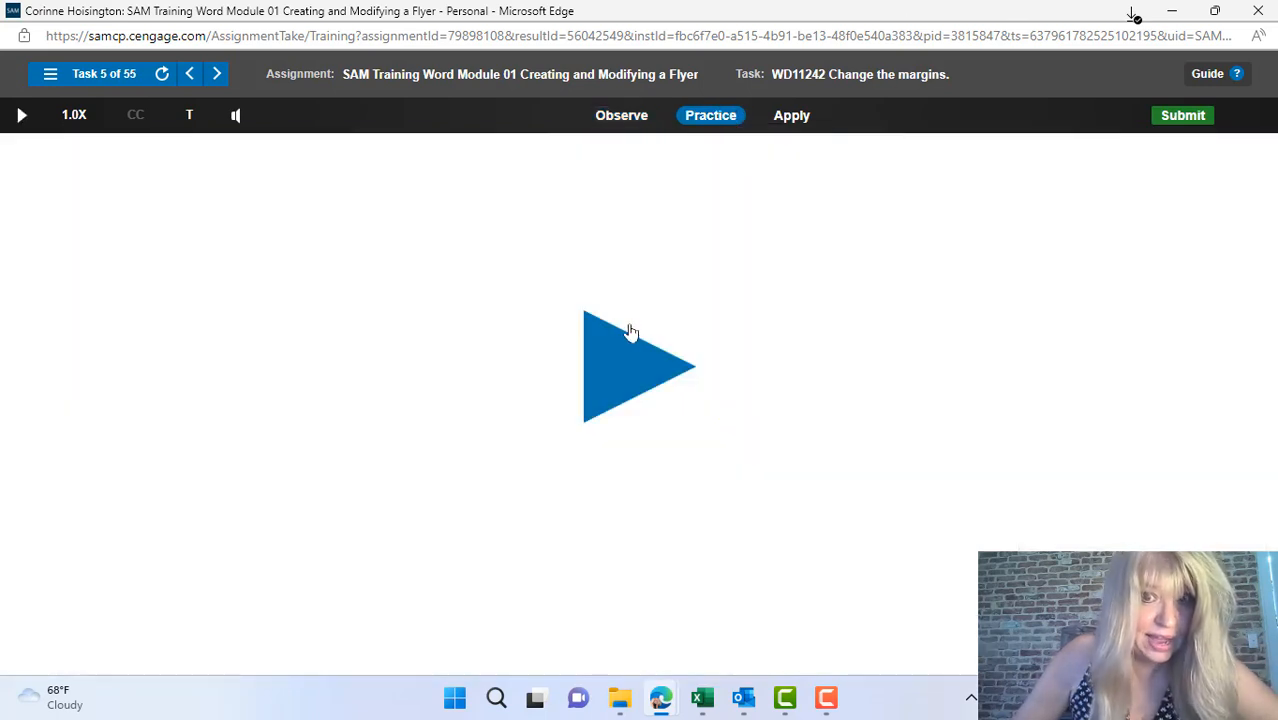
click(640, 359)
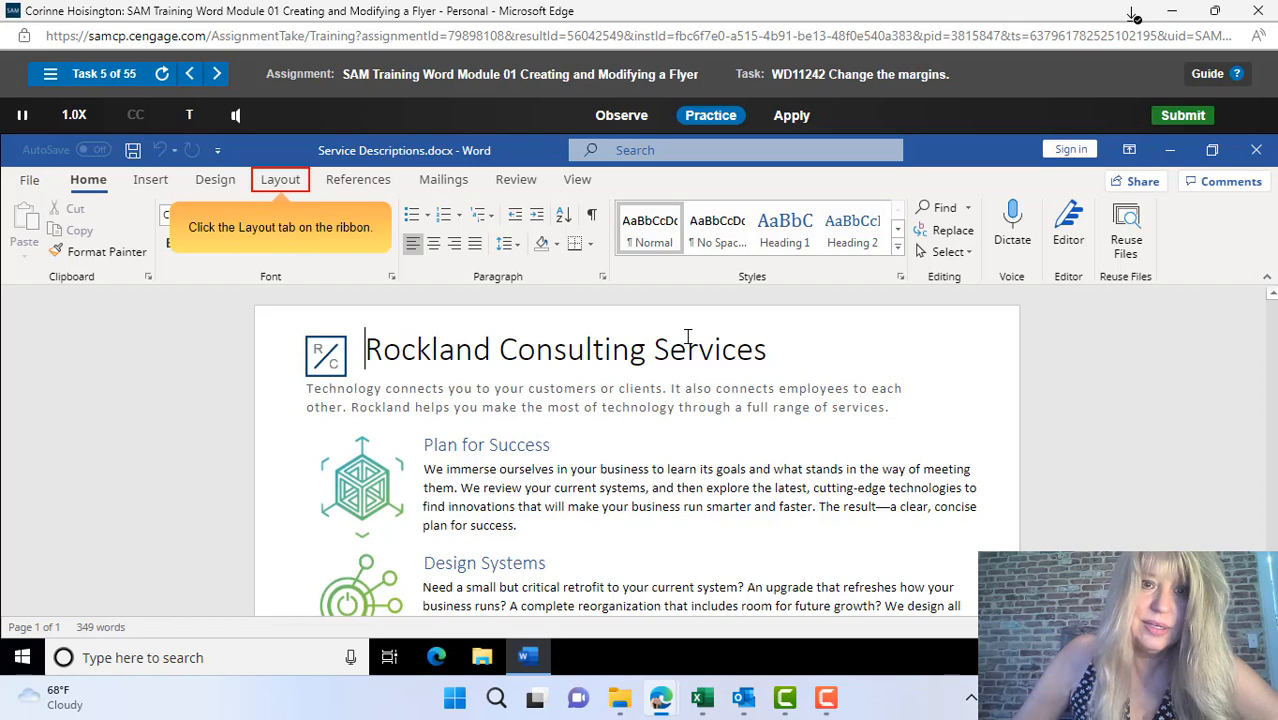
click(281, 181)
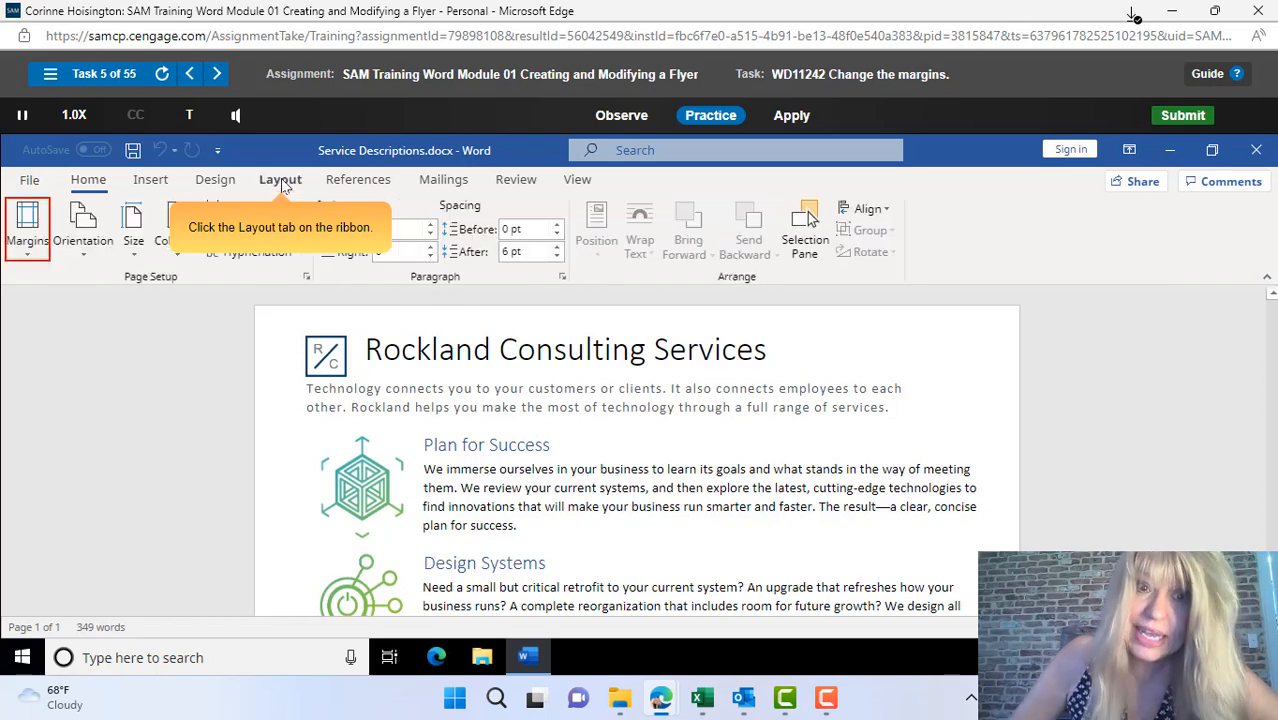
click(18, 238)
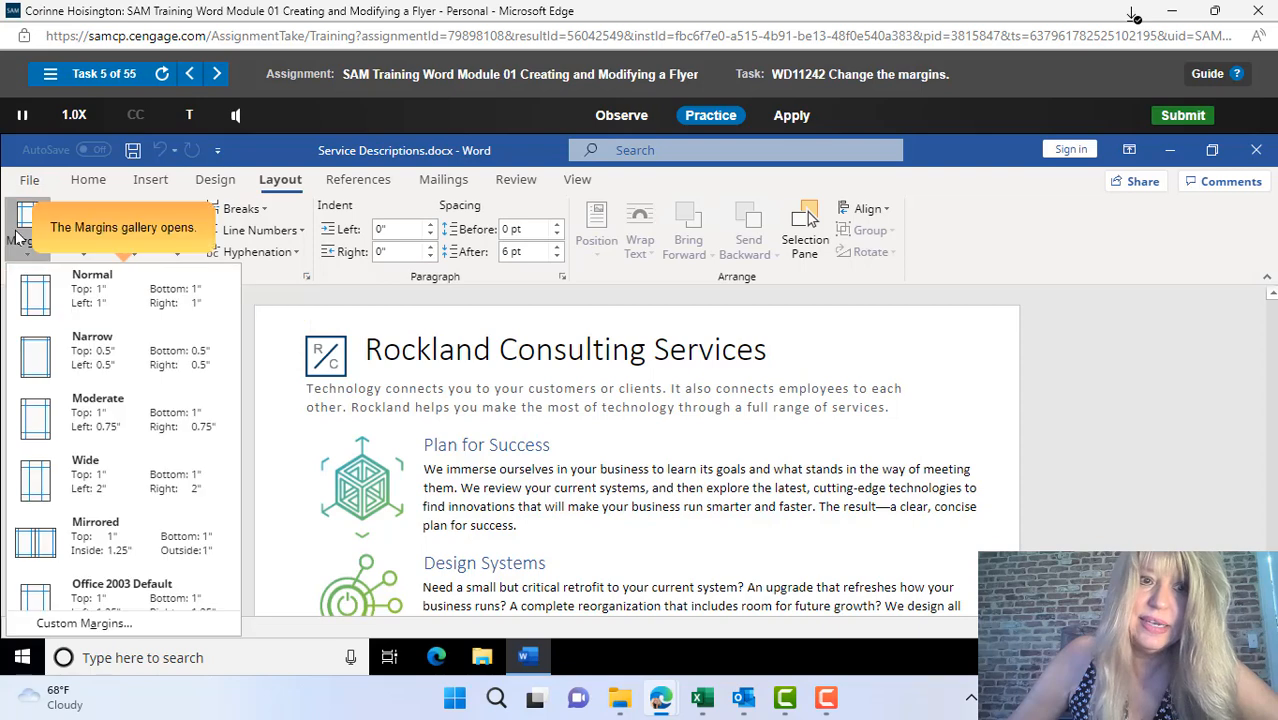
Complete the task in Apply mode by setting the Service Descriptions document to the Normal margins preset.
click(790, 115)
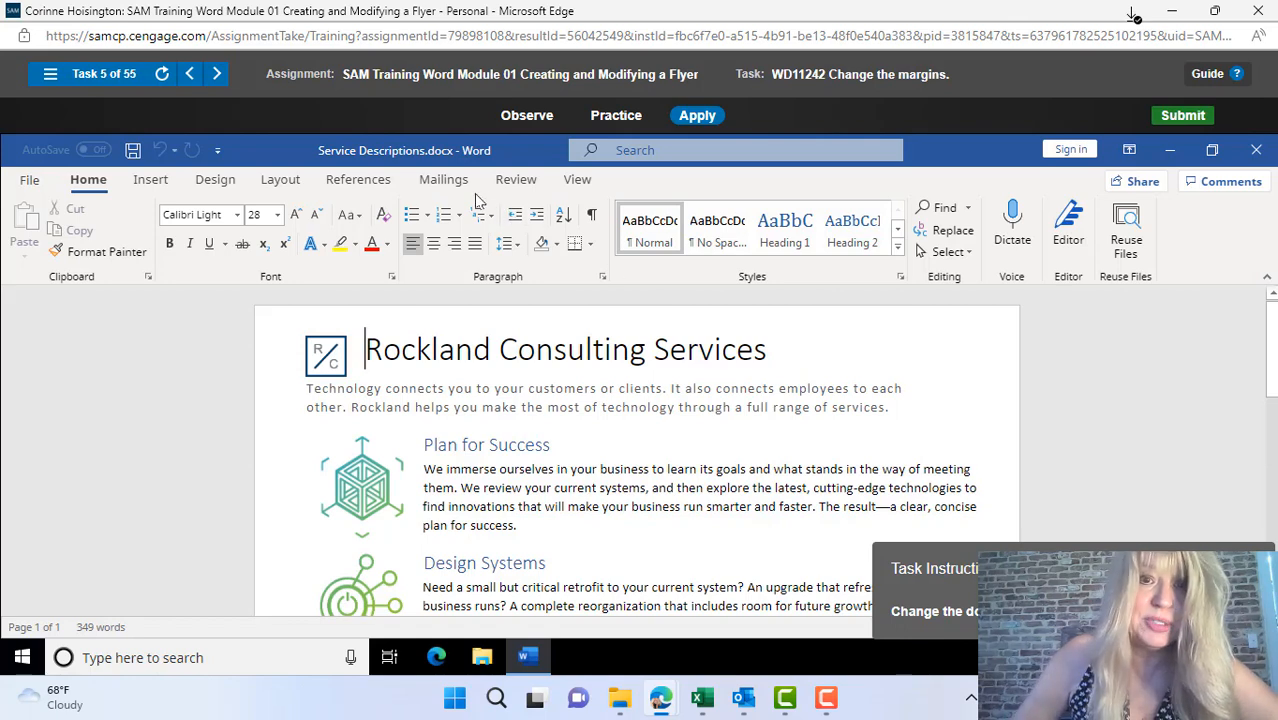
click(352, 181)
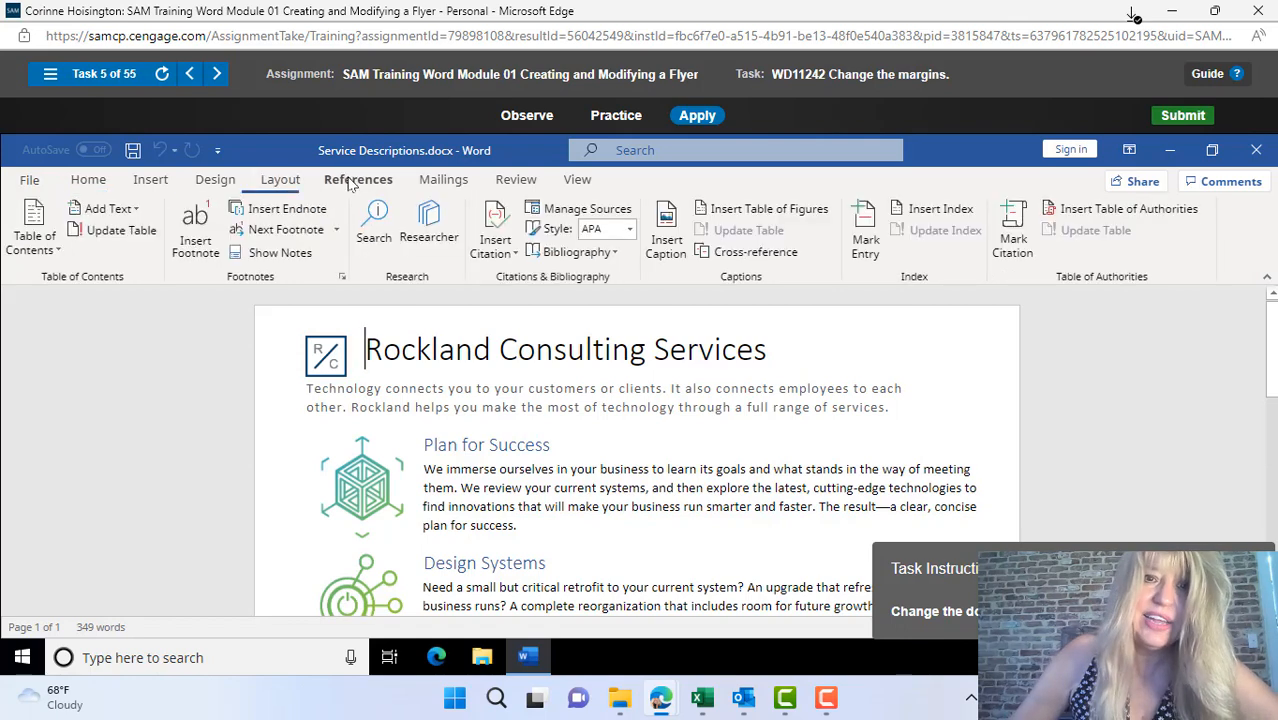
click(282, 180)
click(27, 232)
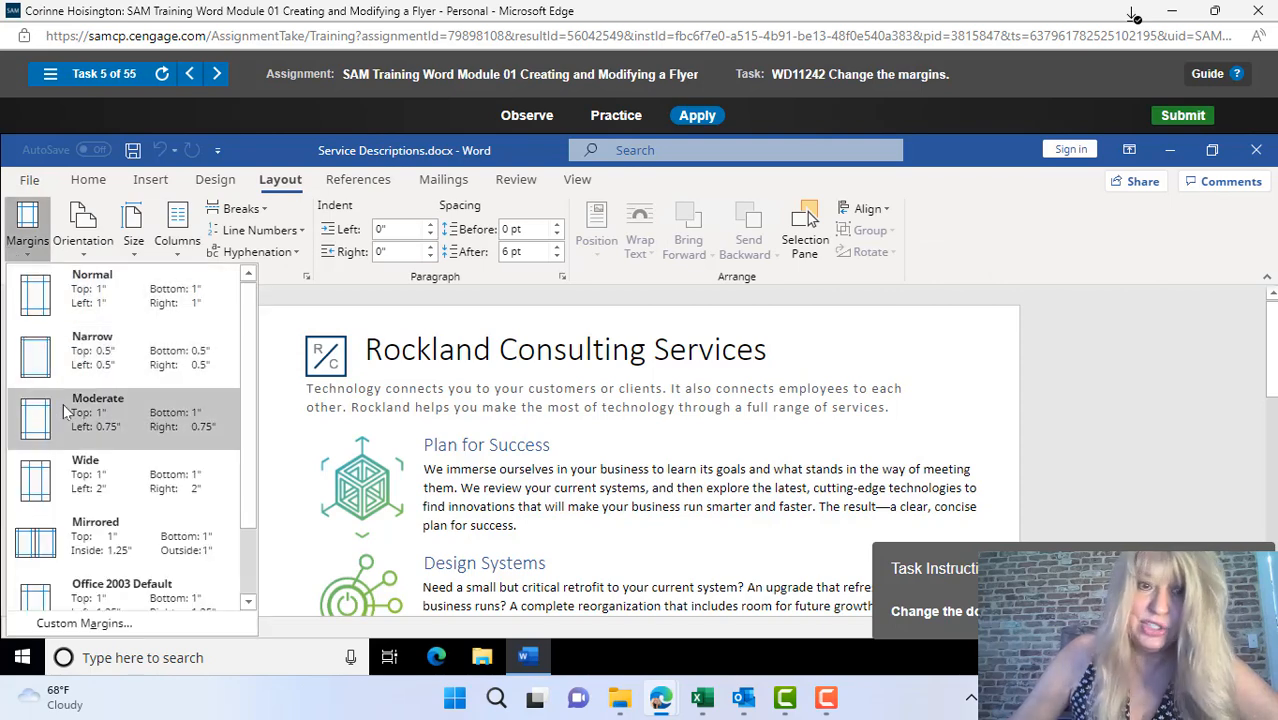
click(86, 316)
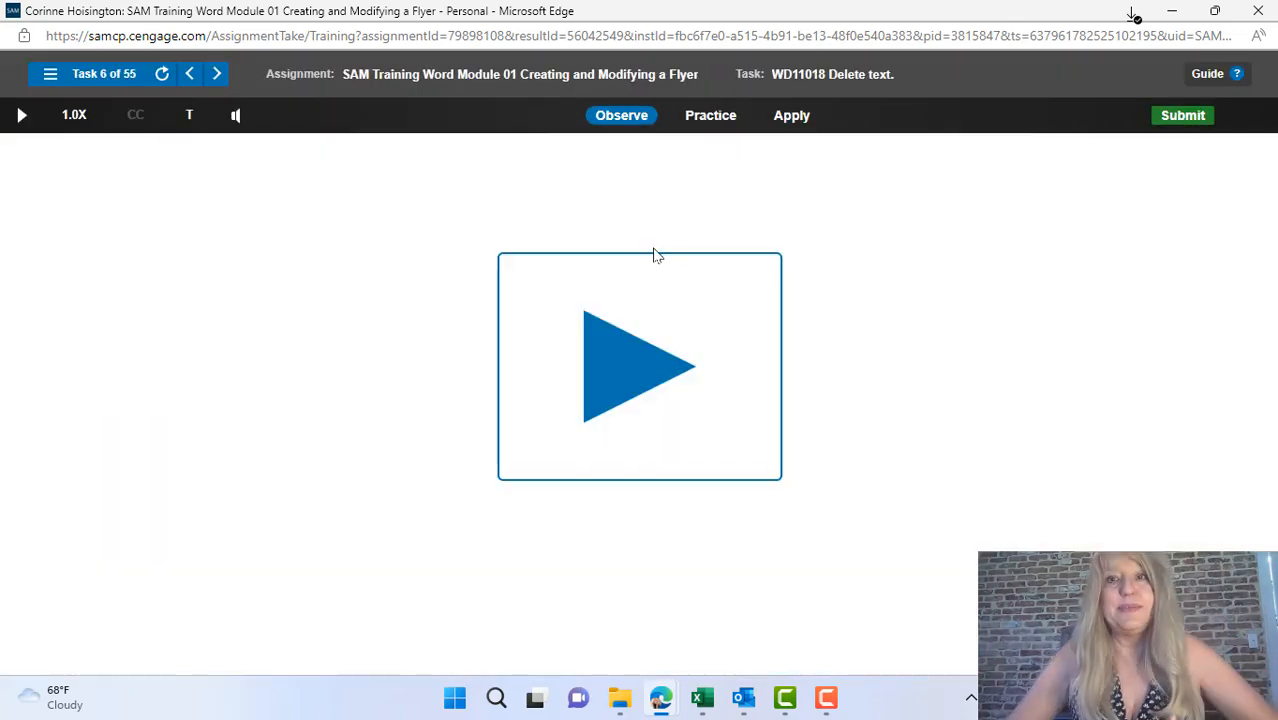
Open the training's task list and look through the remaining tasks up to about task 26.
click(104, 76)
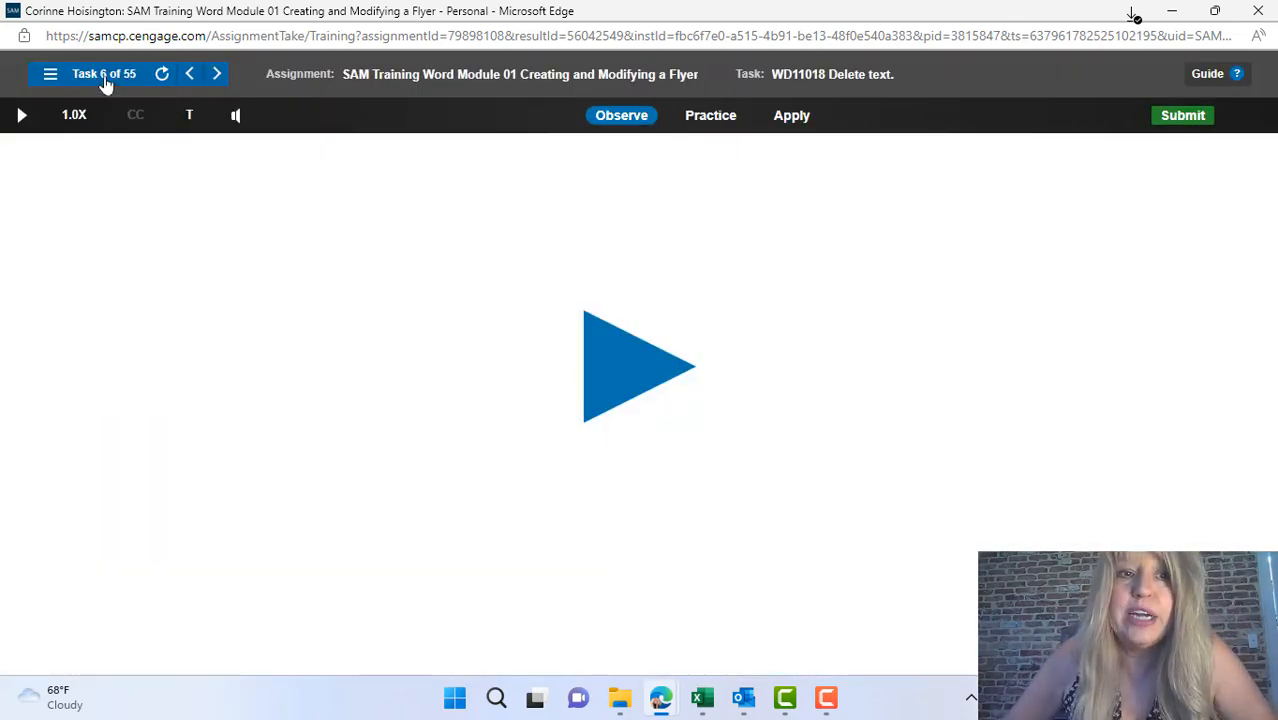
drag(585, 200, 597, 305)
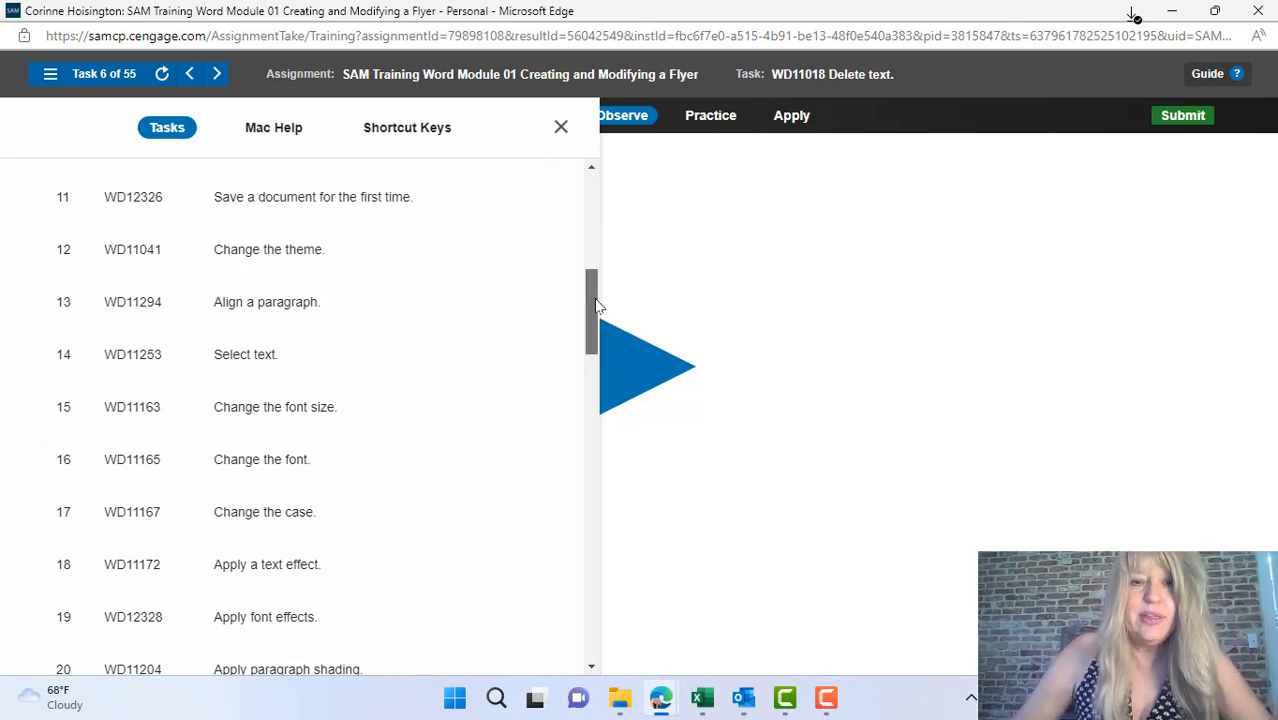
drag(597, 305, 613, 366)
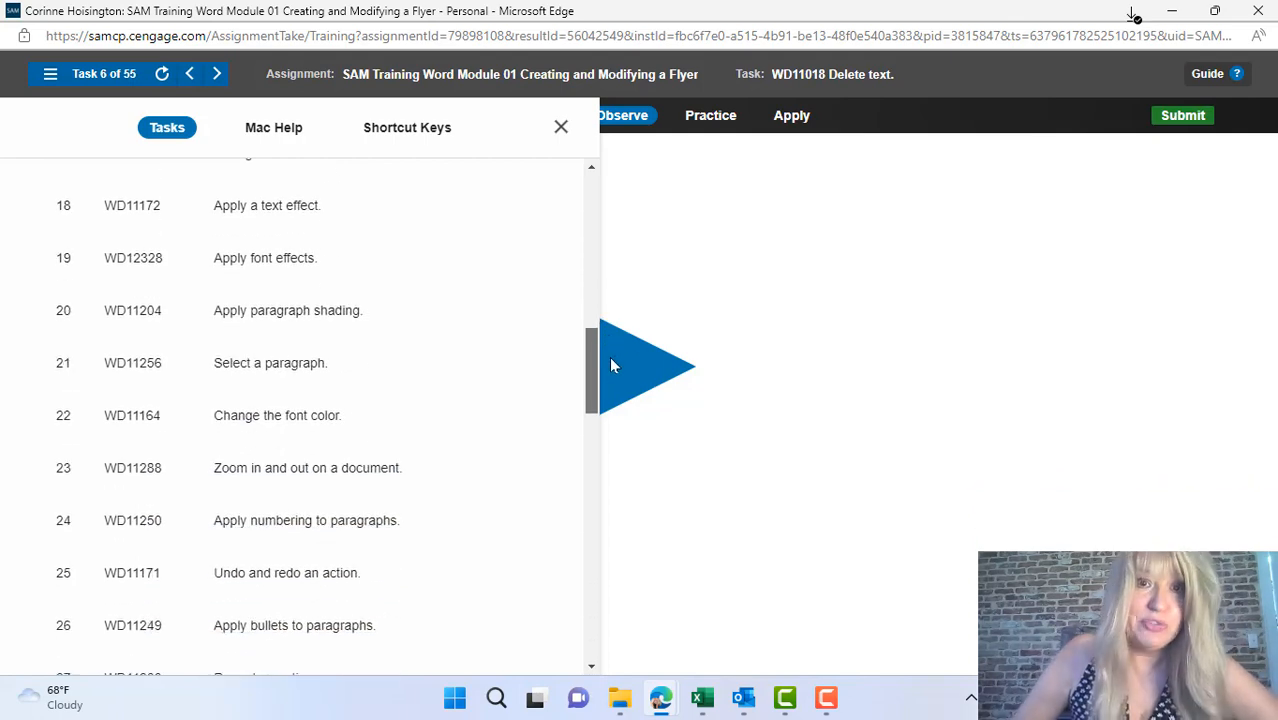
Close the SAM training window and return to the course home page at the Week 2 Microsoft Word items.
click(1249, 17)
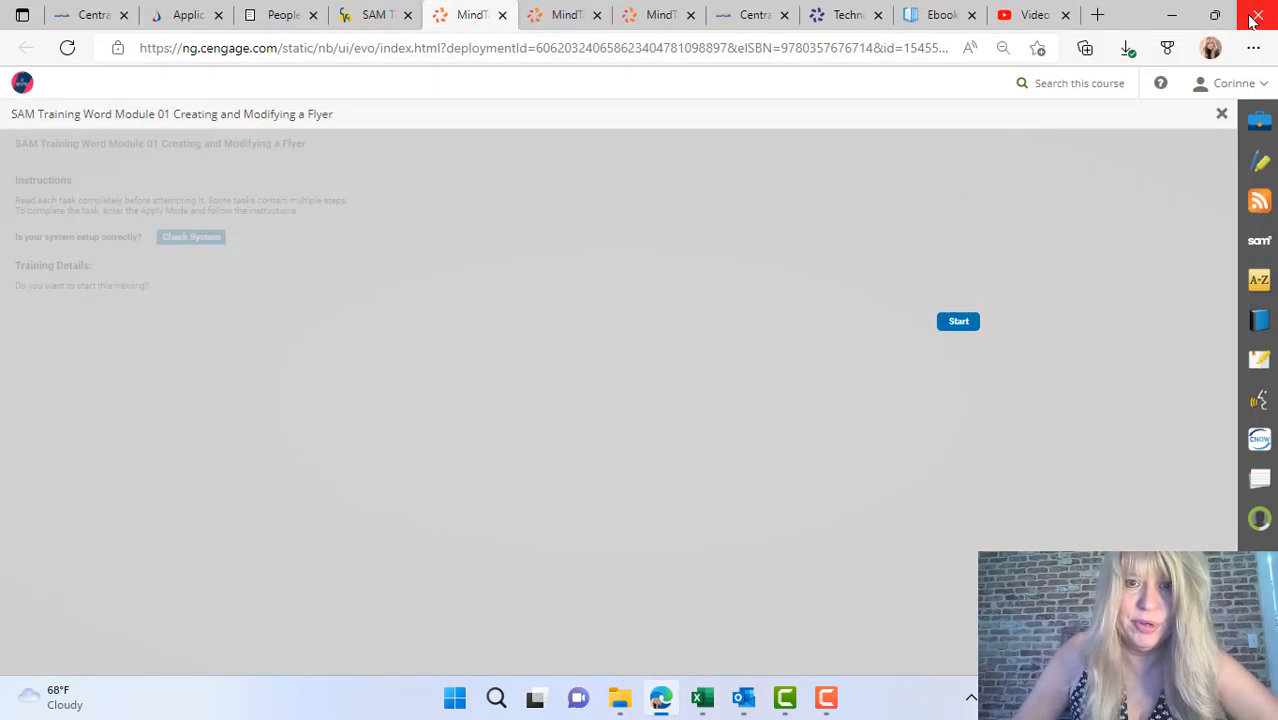
click(366, 18)
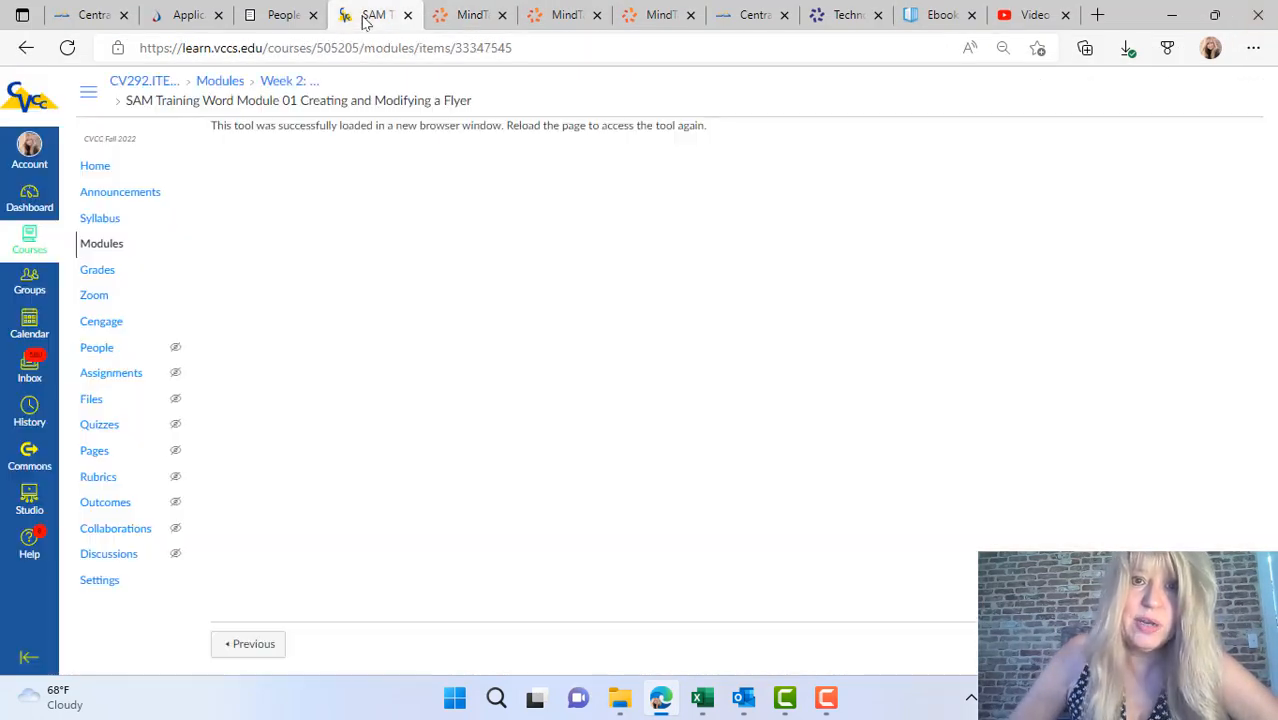
click(96, 166)
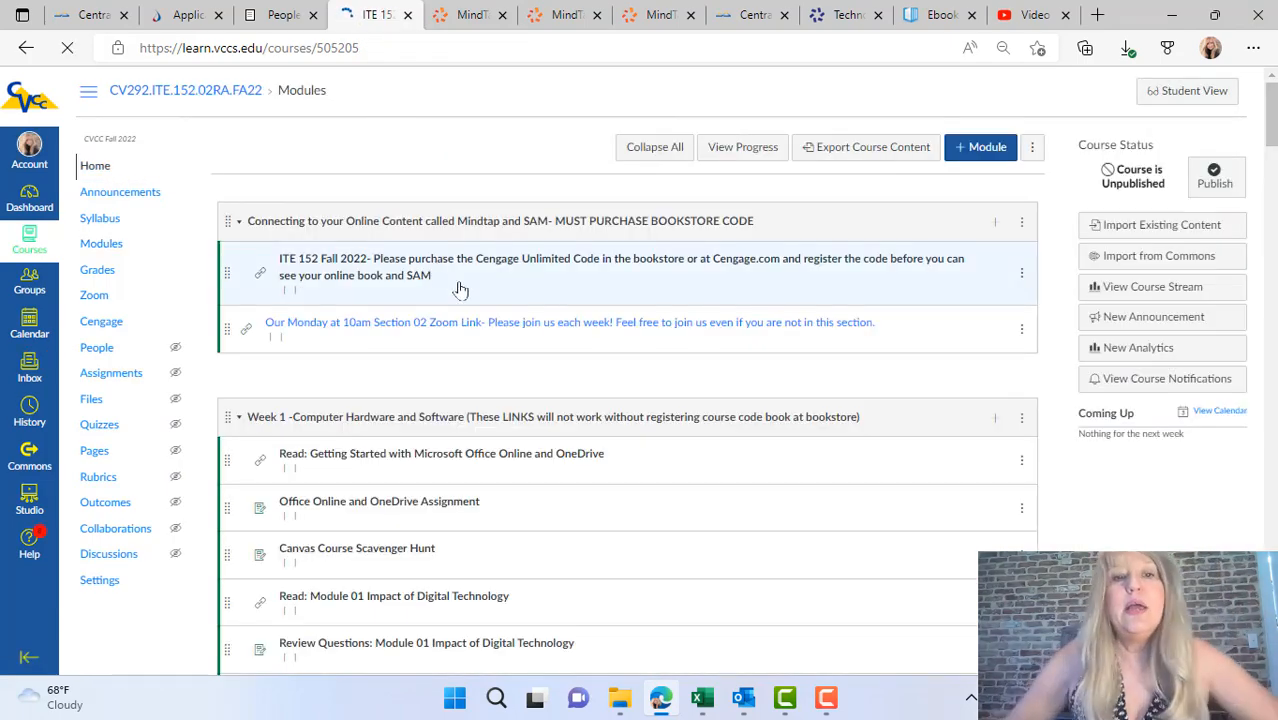
drag(1274, 120, 1274, 142)
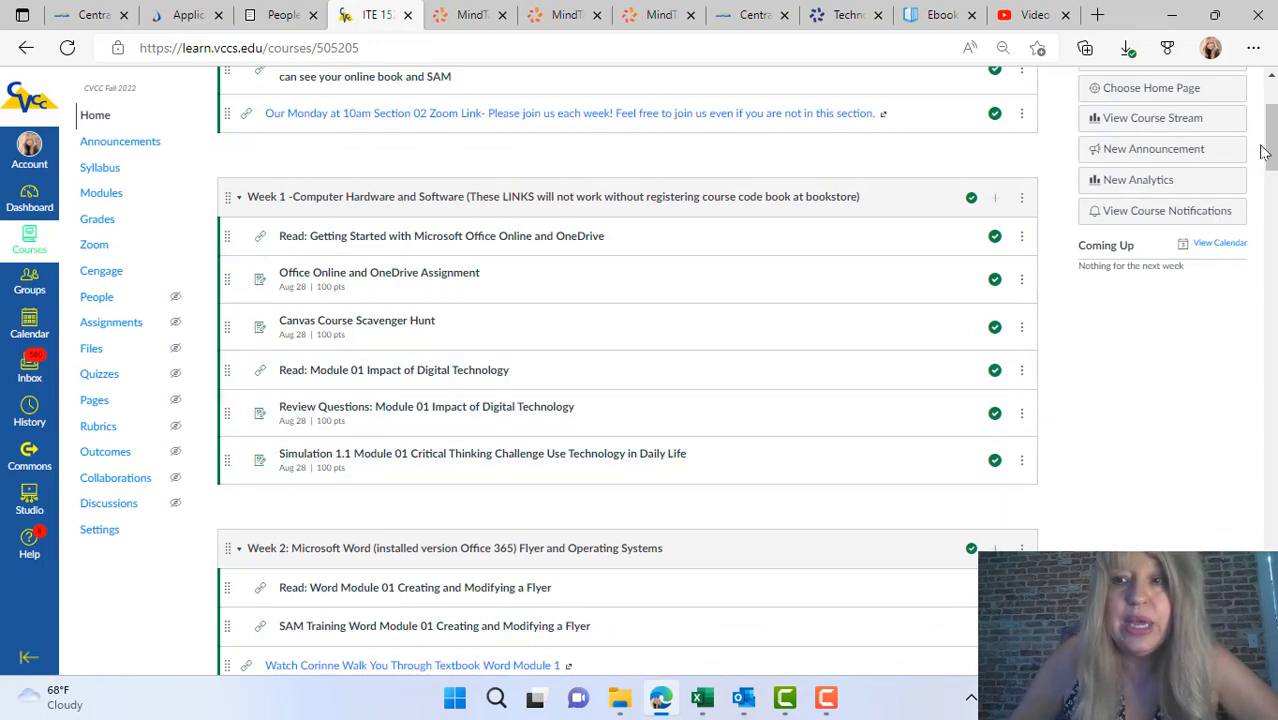
drag(1271, 148, 1272, 188)
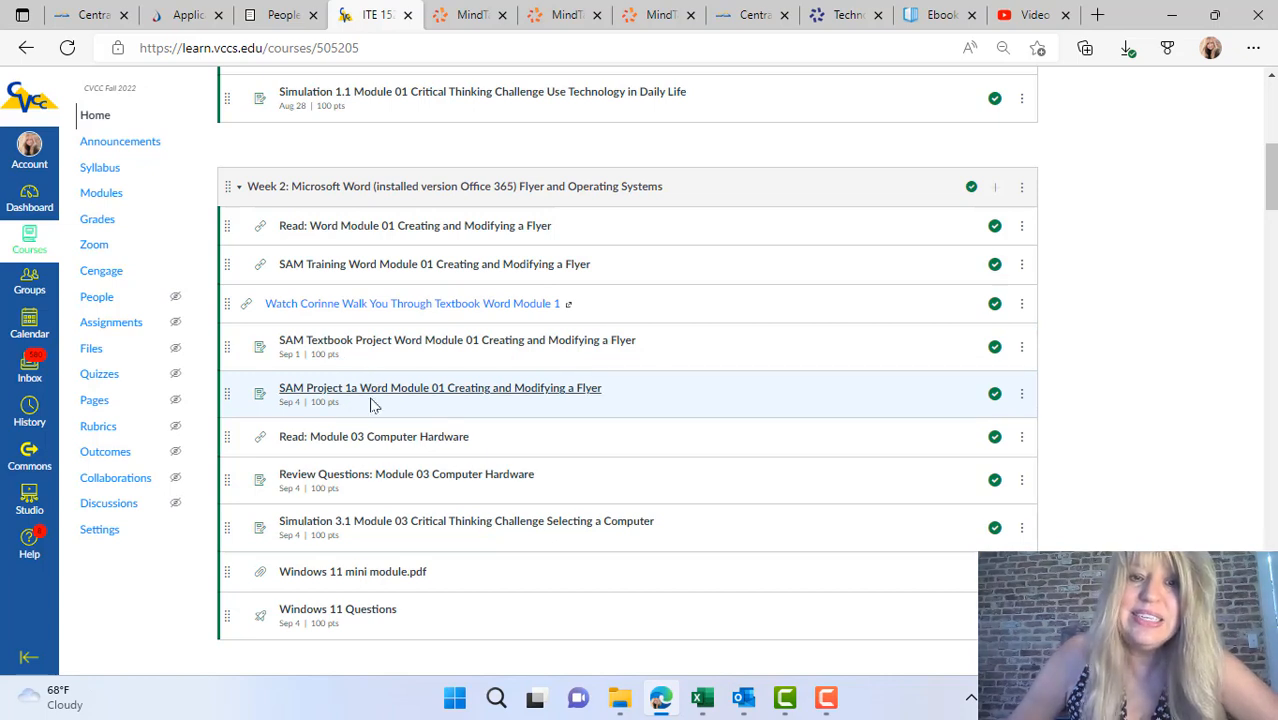
Launch the SAM Textbook Project Word Module 01 assignment in a new window and complete the Cengage registration.
click(383, 342)
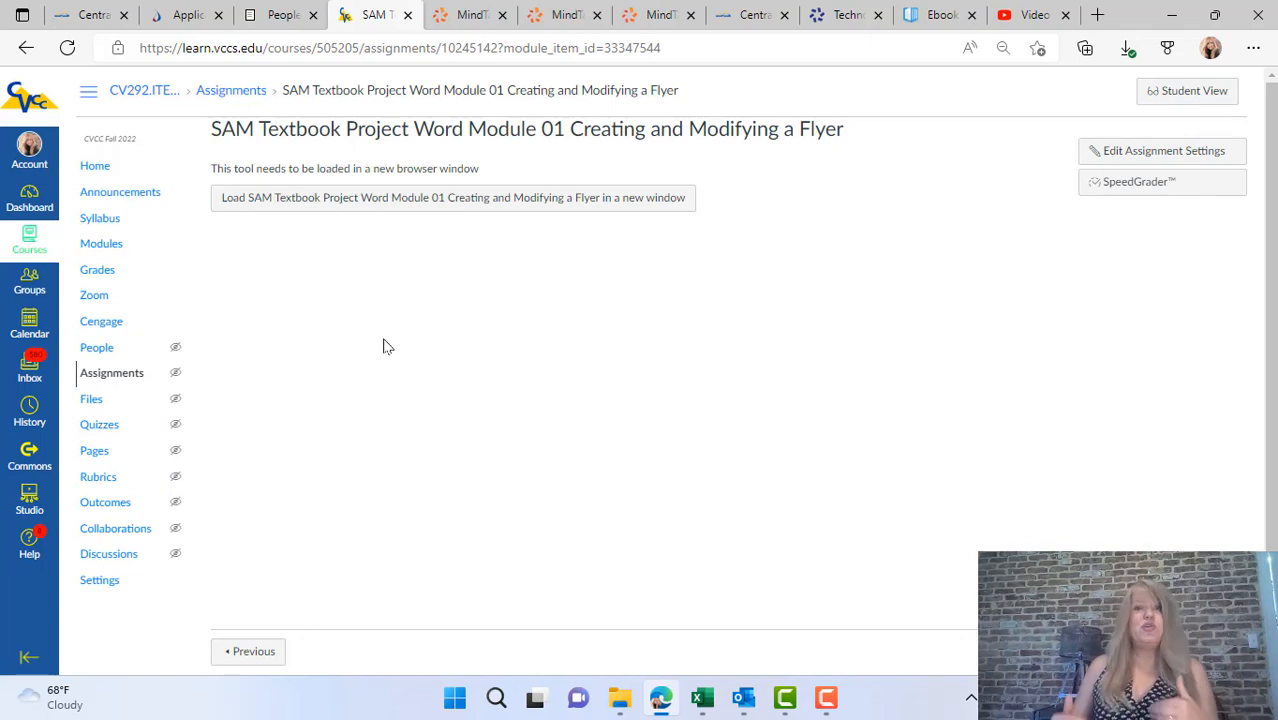
click(468, 205)
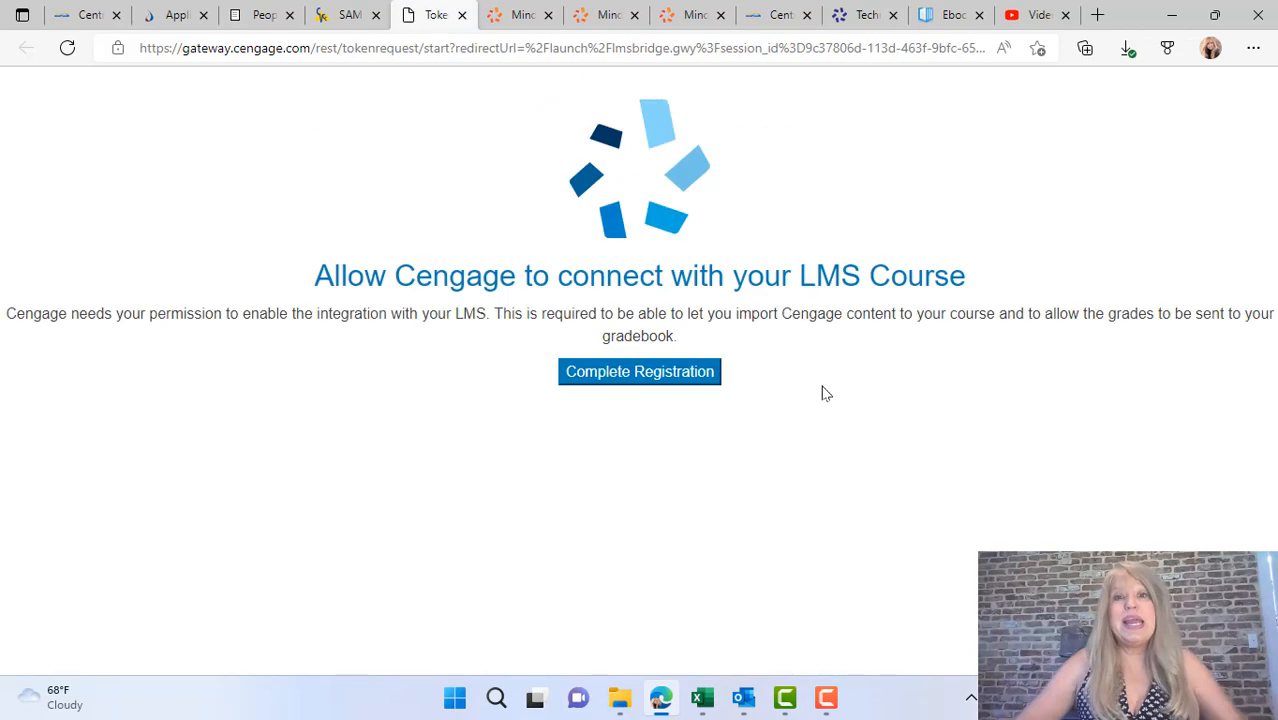
click(667, 382)
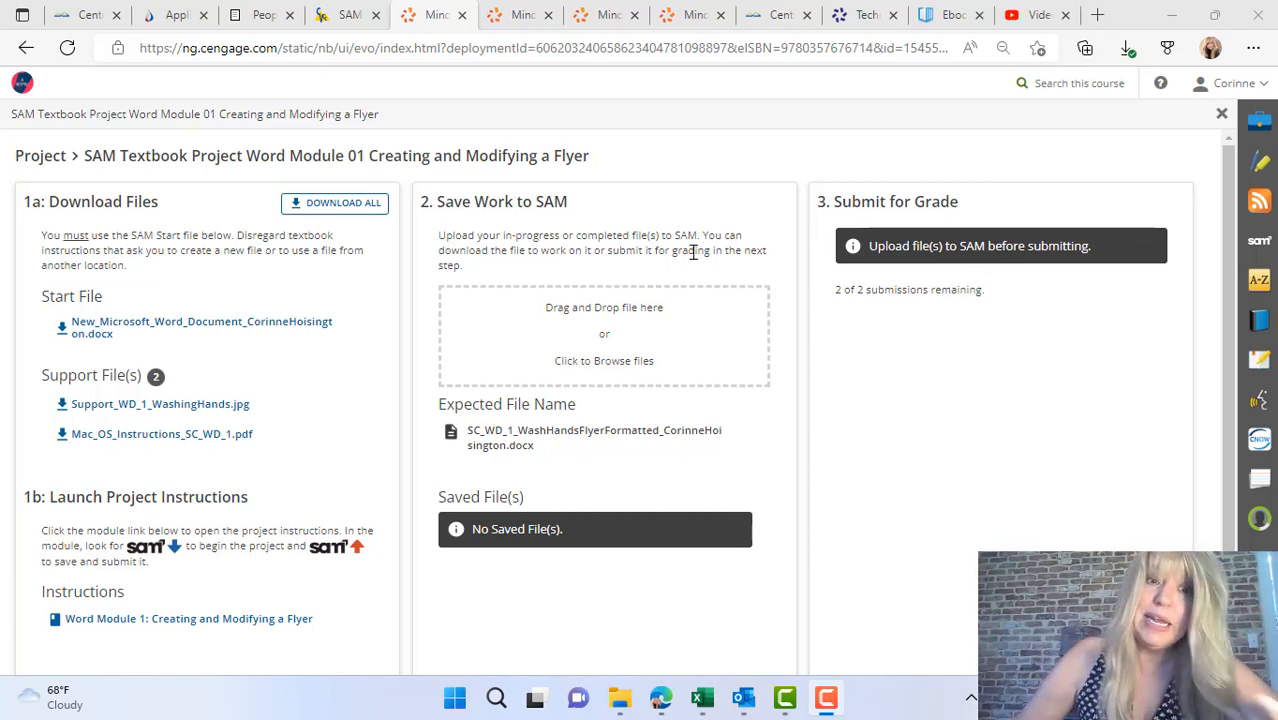
Download the project's start file and open it in Word, and download the Support_WD_1_WashingHands.jpg support file from the project page.
click(215, 331)
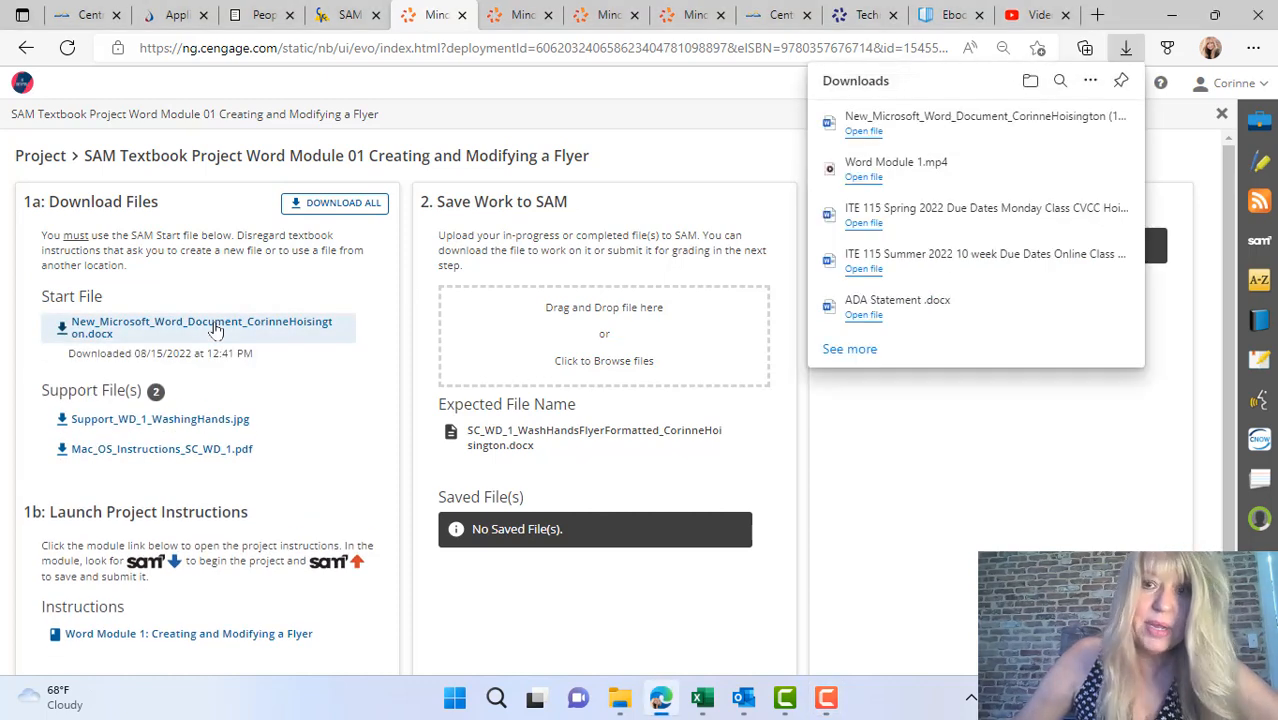
click(866, 133)
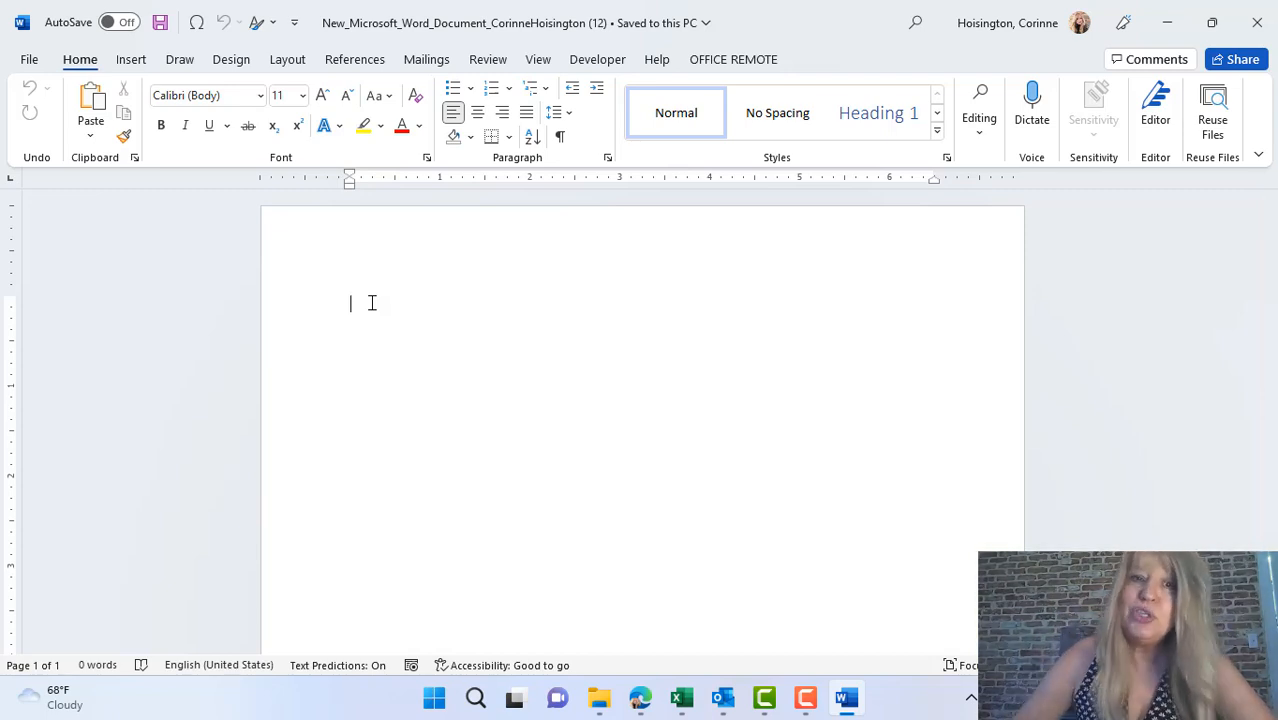
key(alt+Tab)
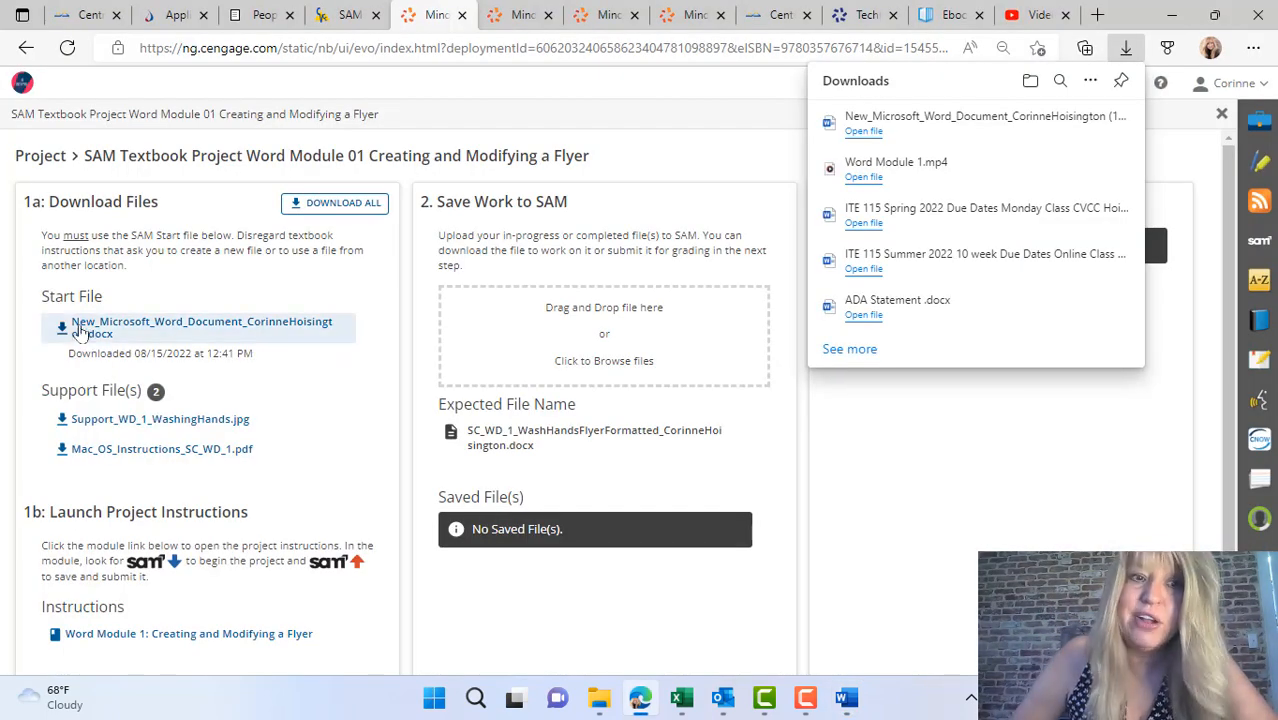
click(164, 427)
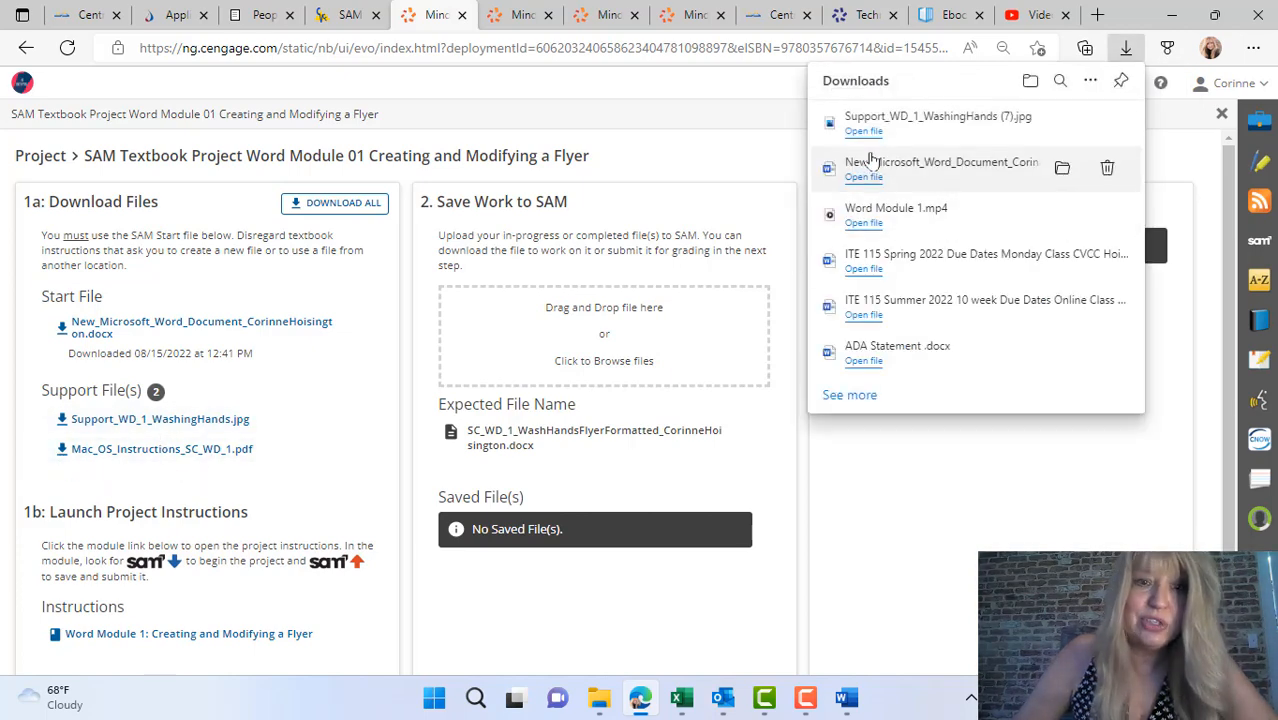
Open the Word Module 1 project instructions, dismiss the welcome dialogs, and view the finished flyer in Figure 1-1.
click(183, 637)
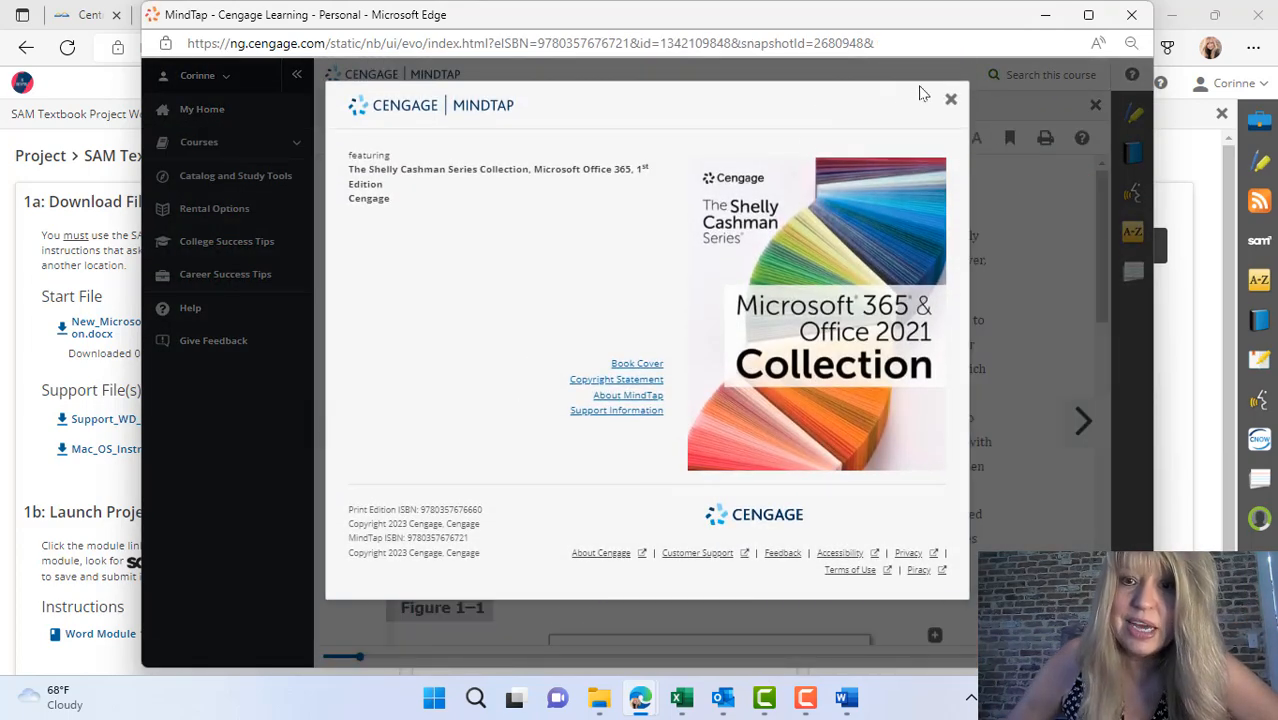
click(949, 104)
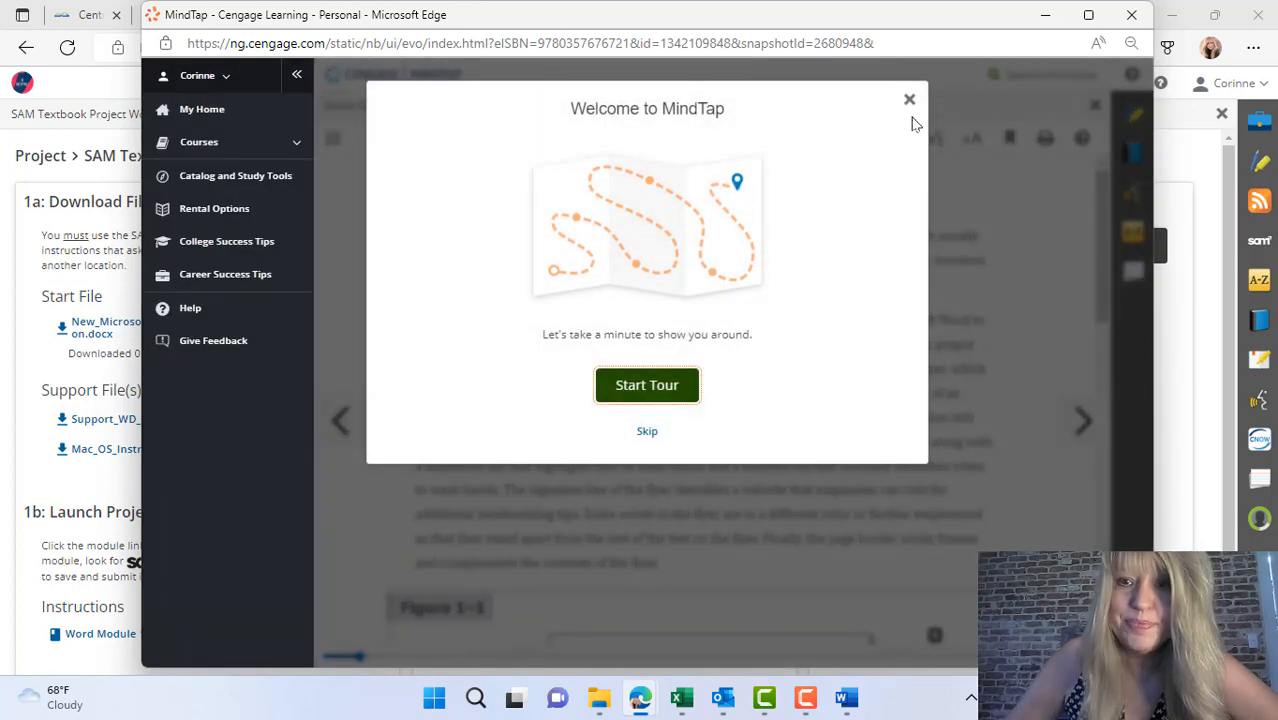
click(910, 101)
scroll(1124, 345, down, 3)
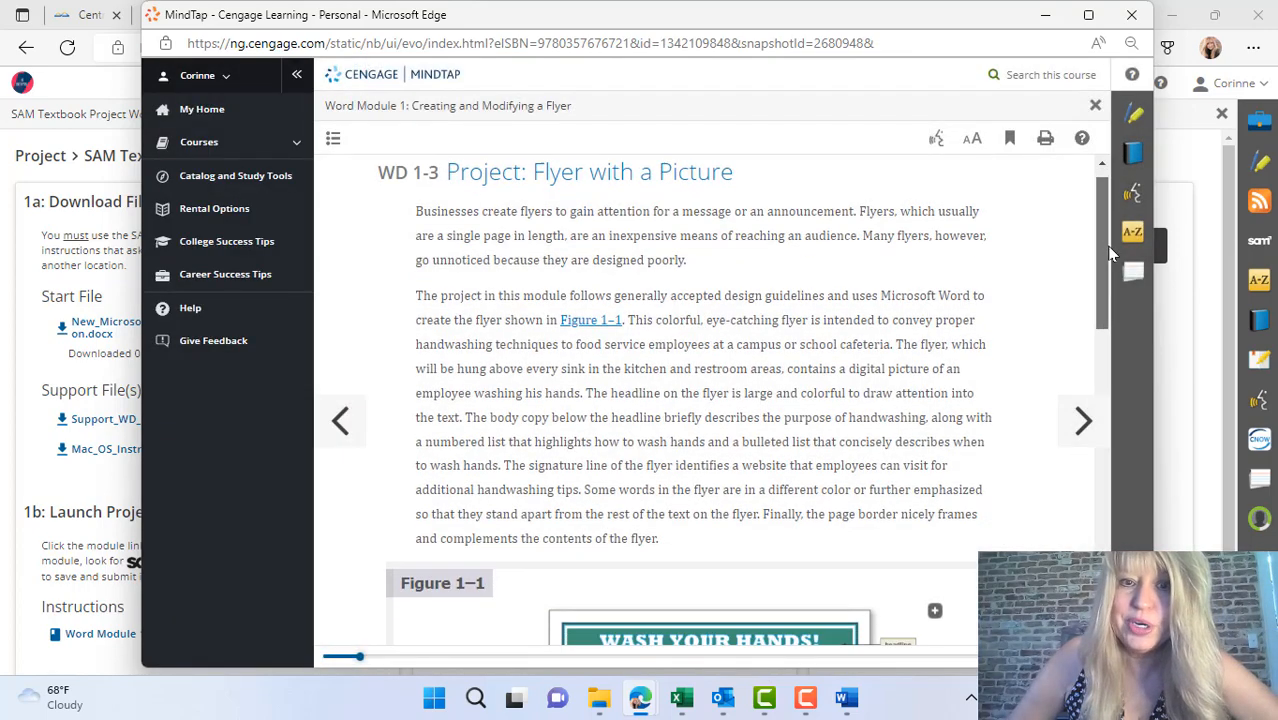
scroll(1124, 366, down, 3)
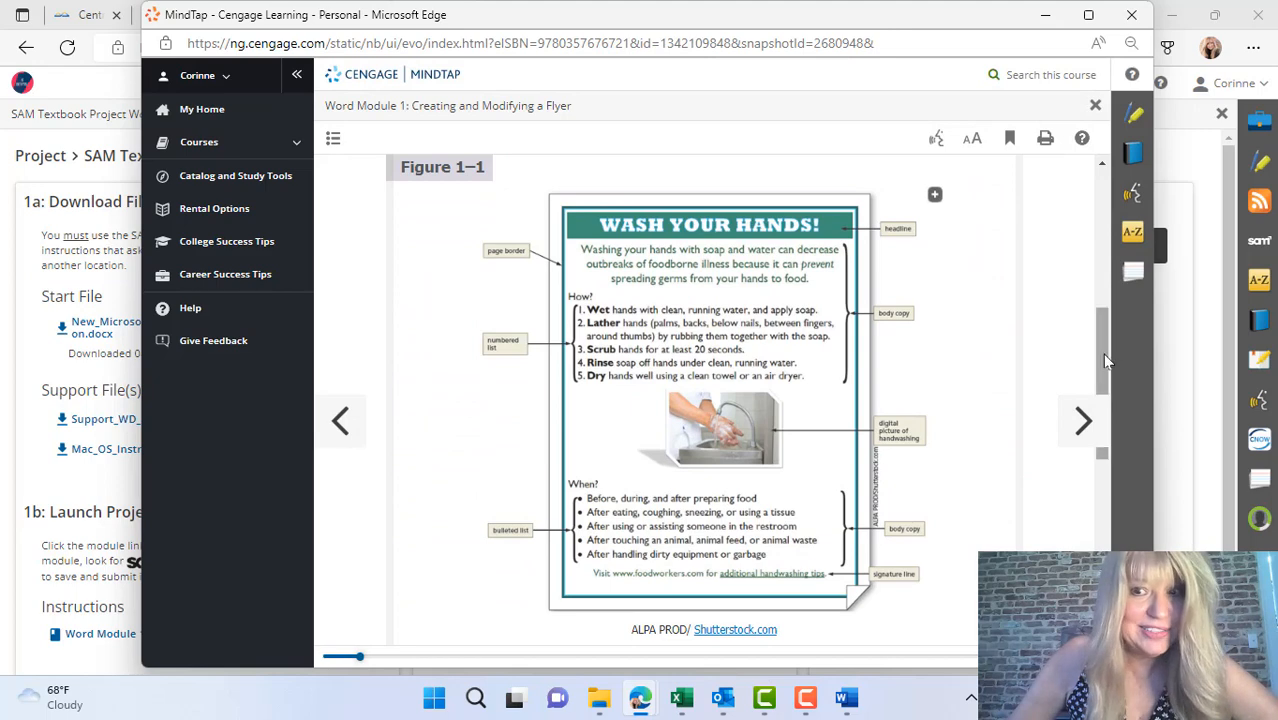
scroll(1077, 432, down, 1)
Page through the instructions from section WD 1-4 to WD 1-4c, To Display a Different Tab on the Ribbon.
click(1077, 432)
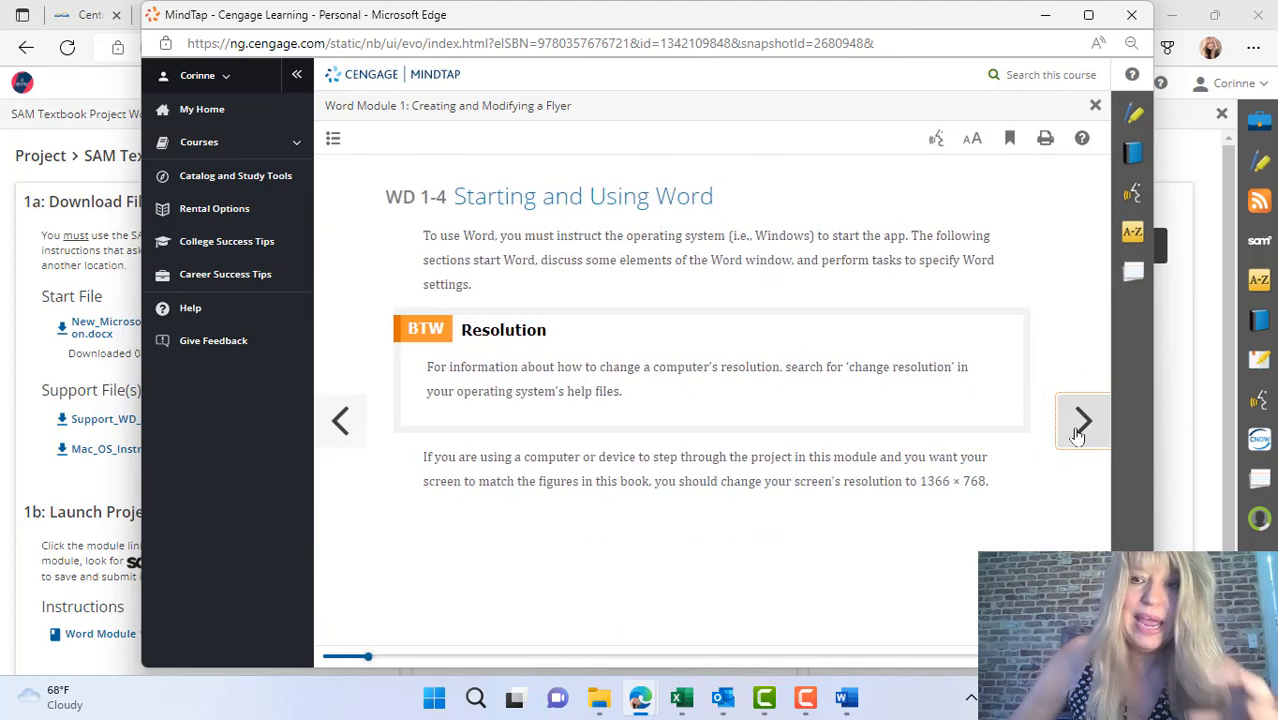
click(1077, 432)
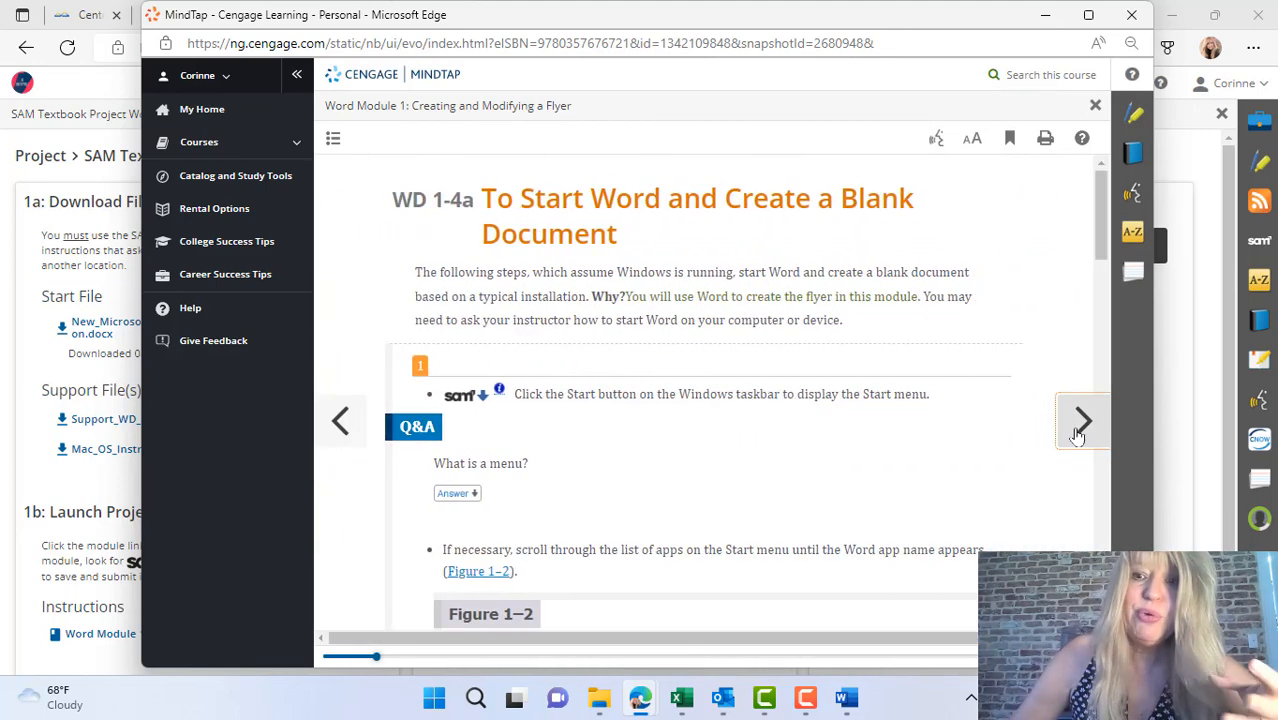
click(1077, 432)
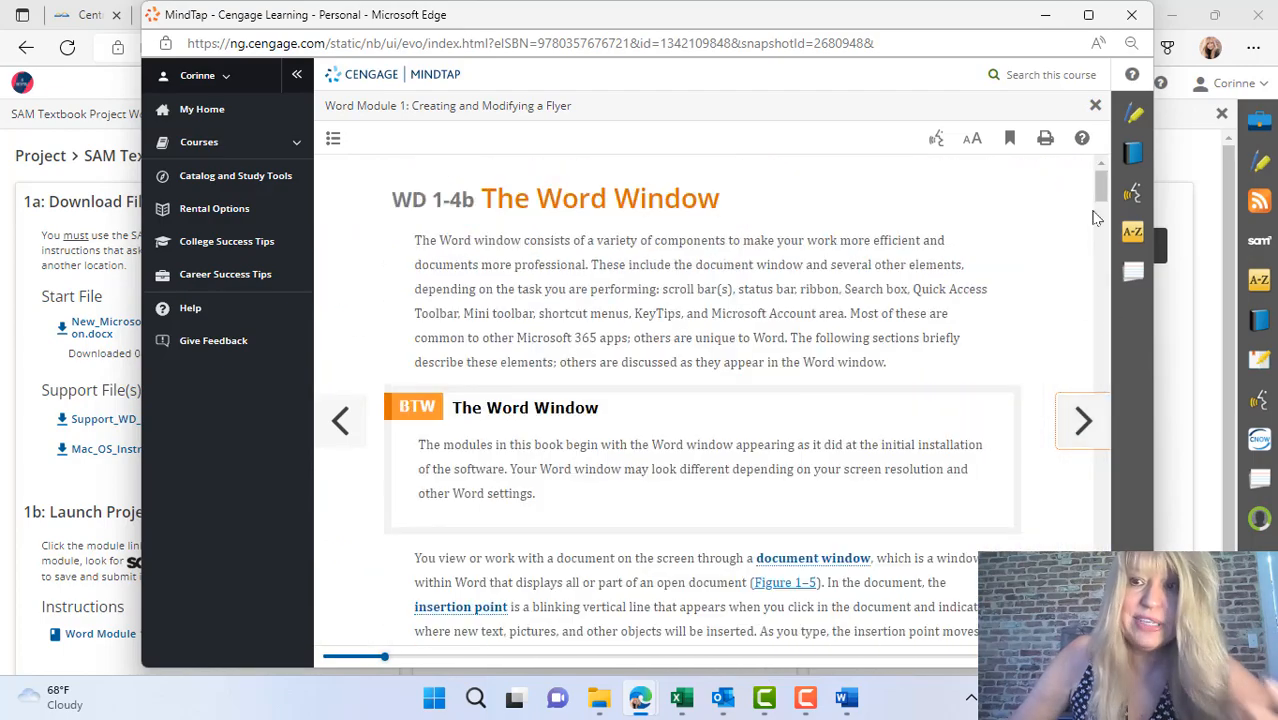
drag(1106, 188, 1120, 640)
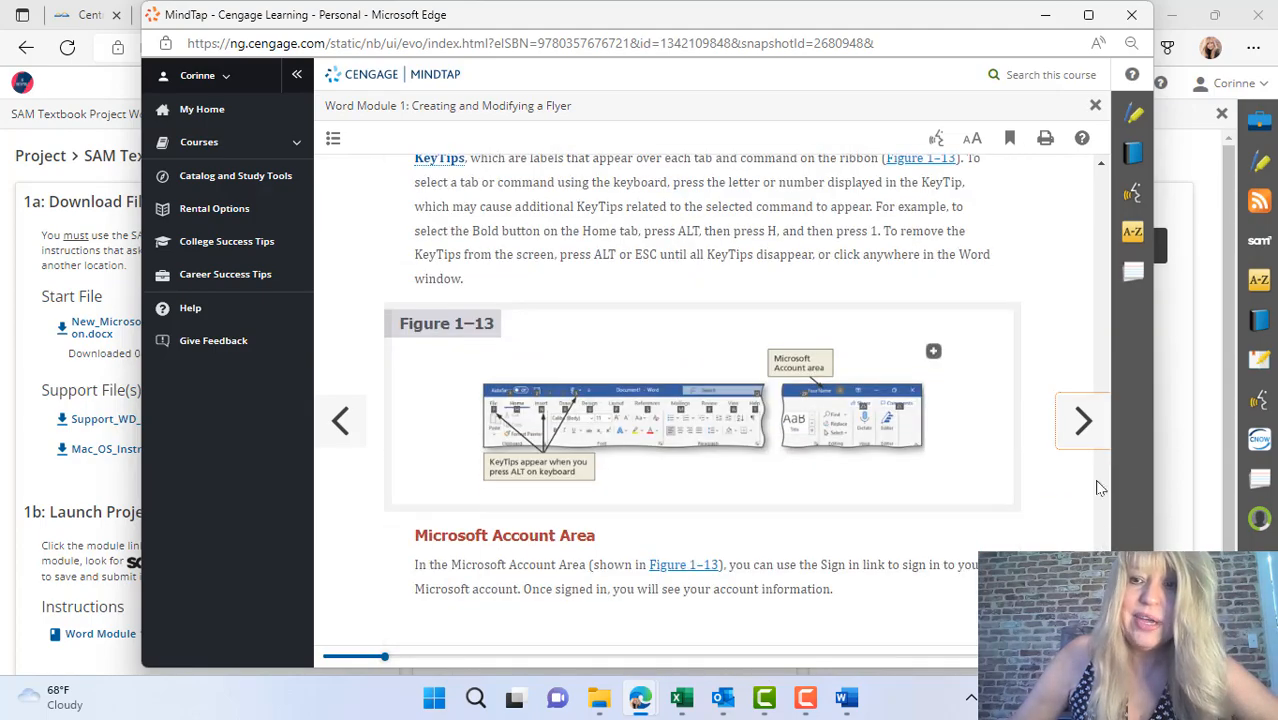
click(1083, 430)
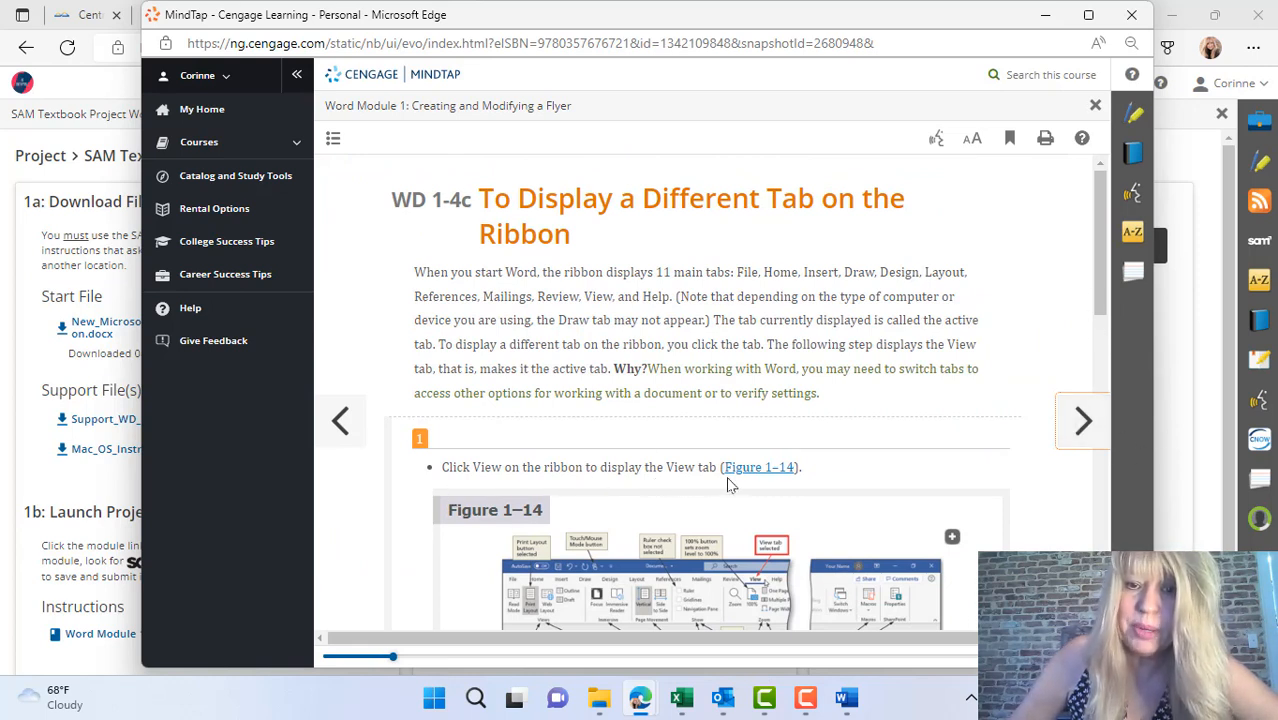
Minimize the instructions, switch to the start document in Word, and display the View commands on the ribbon.
click(1045, 15)
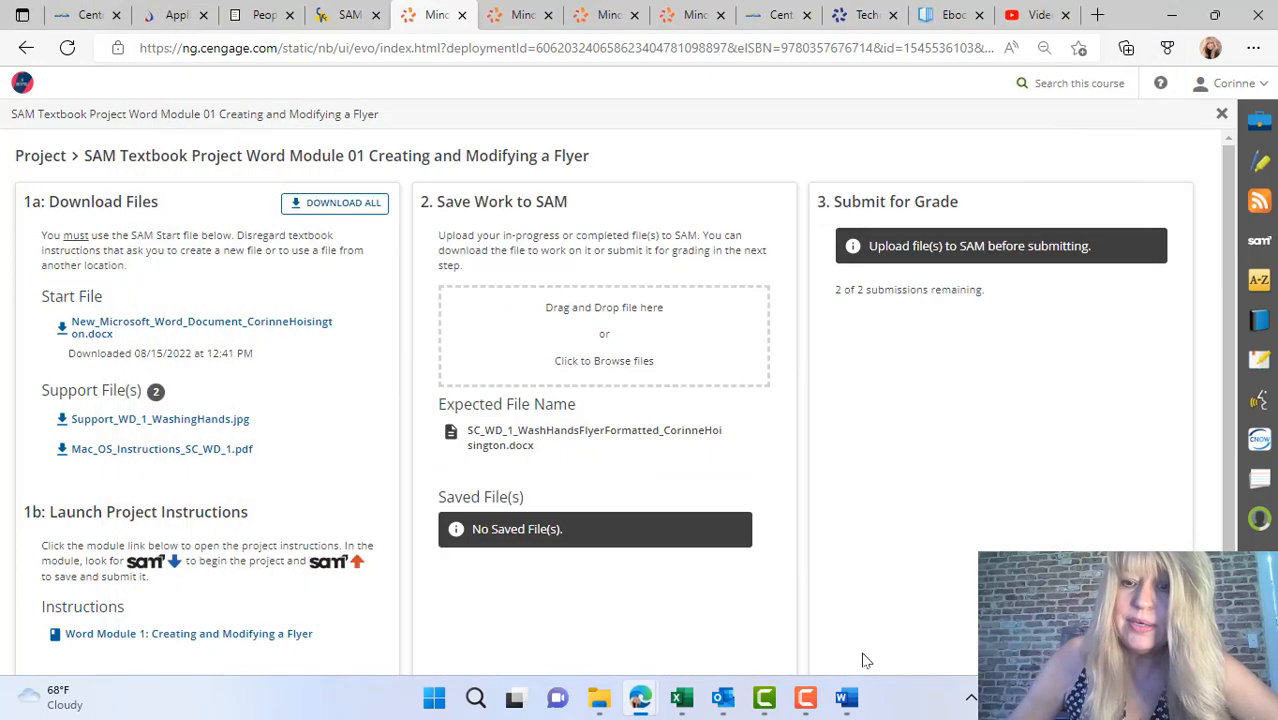
click(848, 701)
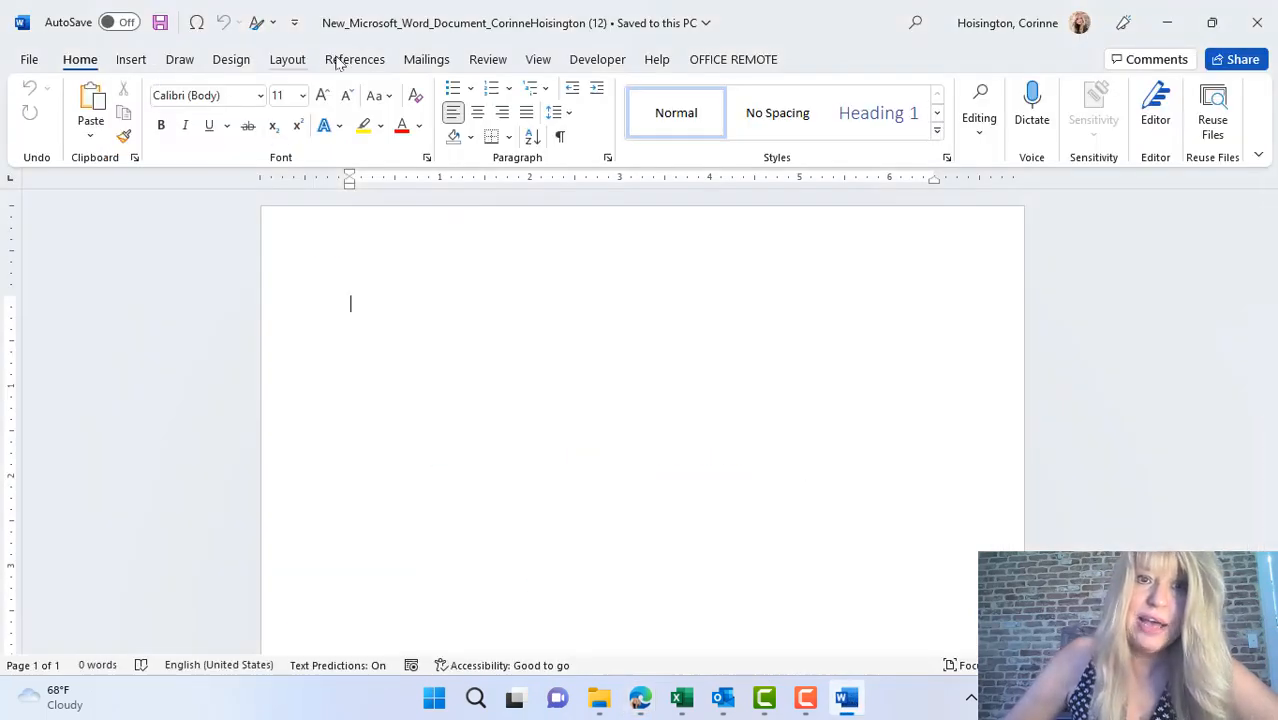
click(539, 60)
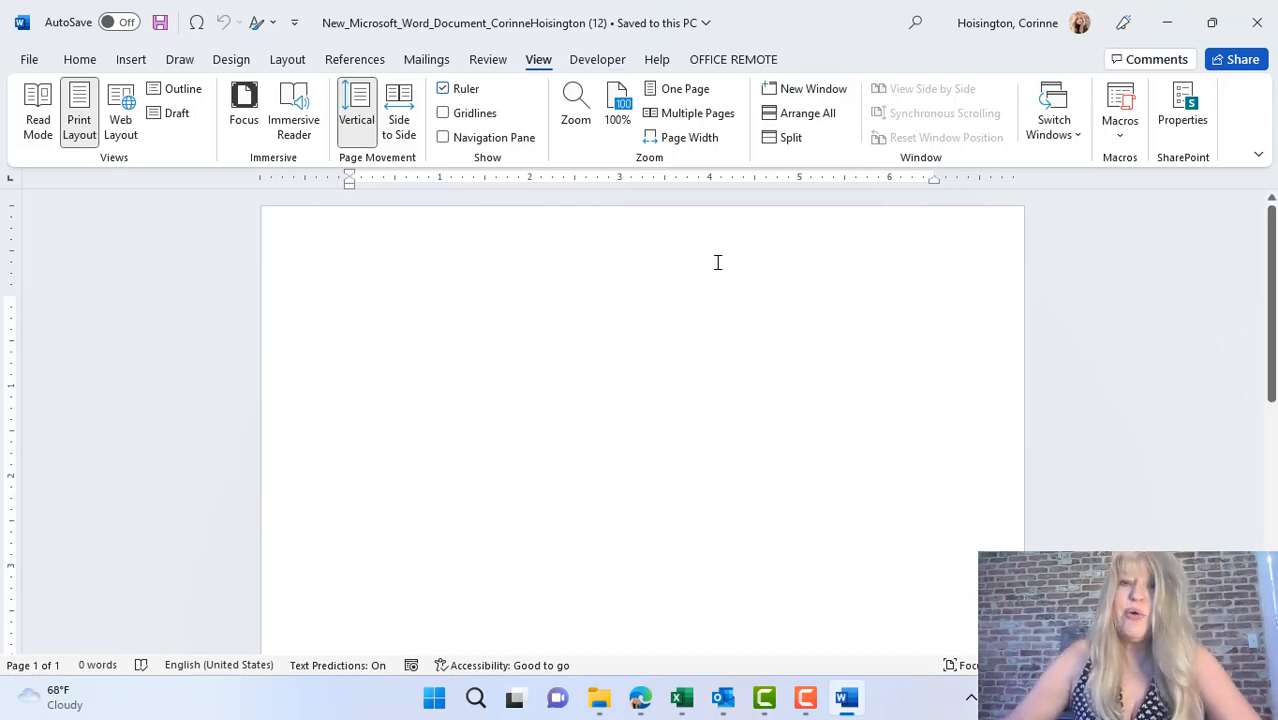
Switch to the SAM project page in Edge and copy the full expected file name, including its .docx extension.
key(alt+Tab)
click(498, 370)
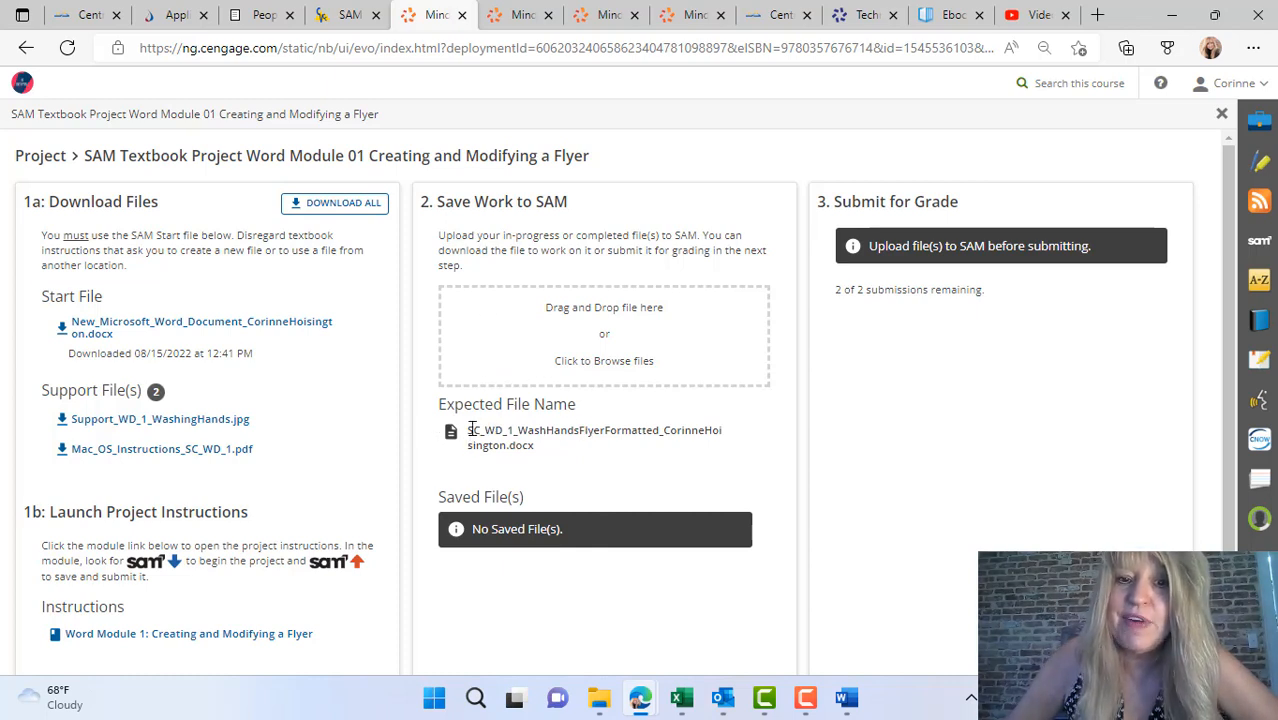
drag(467, 429, 520, 446)
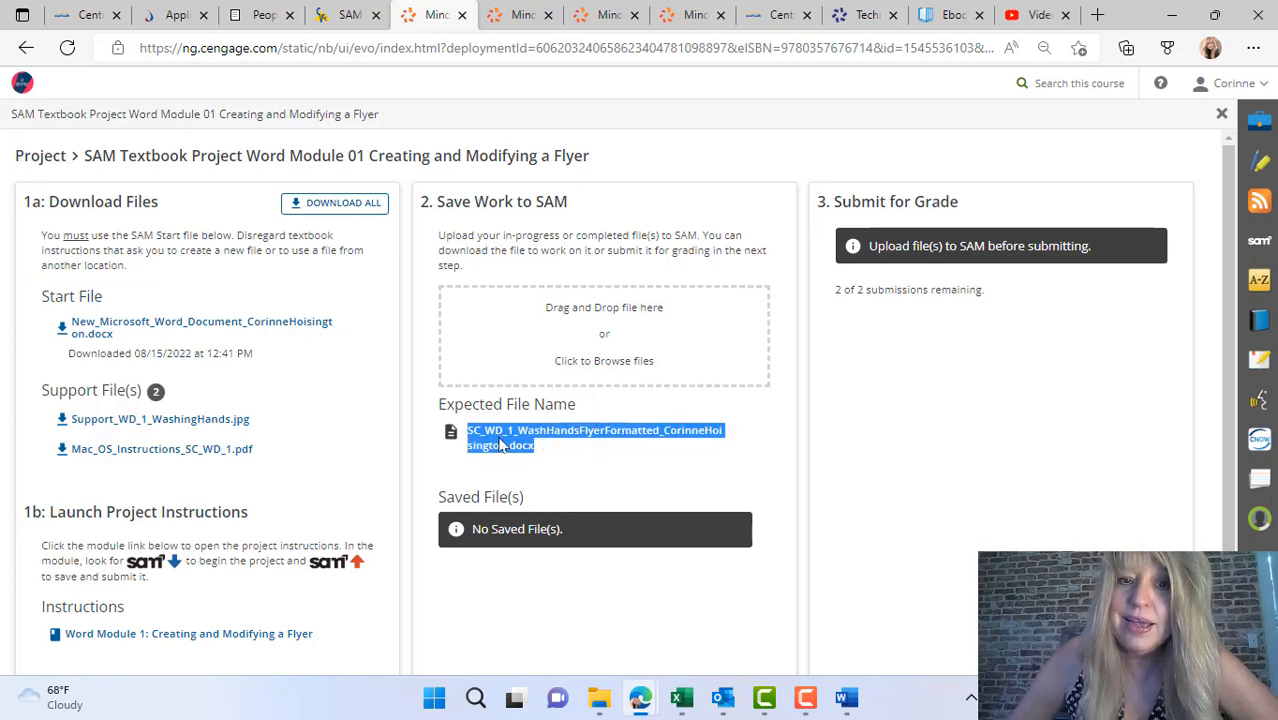
right_click(500, 440)
click(552, 42)
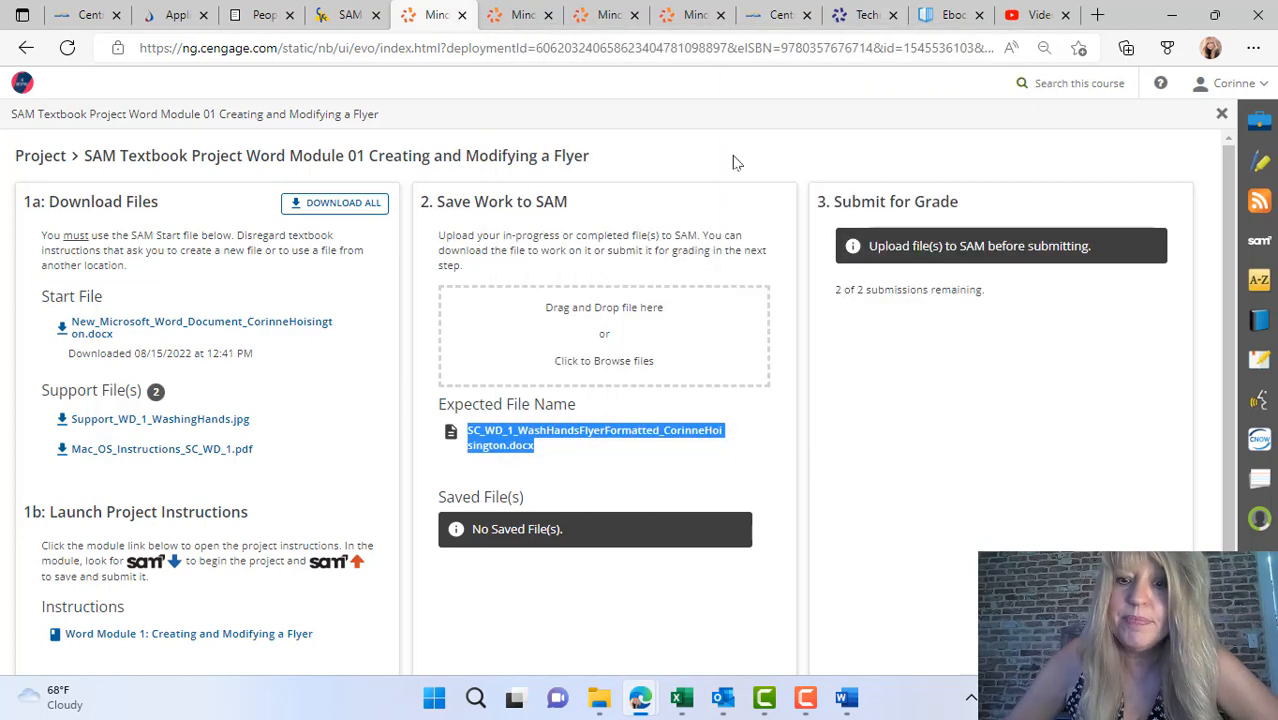
Save the Word start document in Downloads under the copied SC_WD_1_WashHandsFlyerFormatted file name, including the student's name.
click(845, 697)
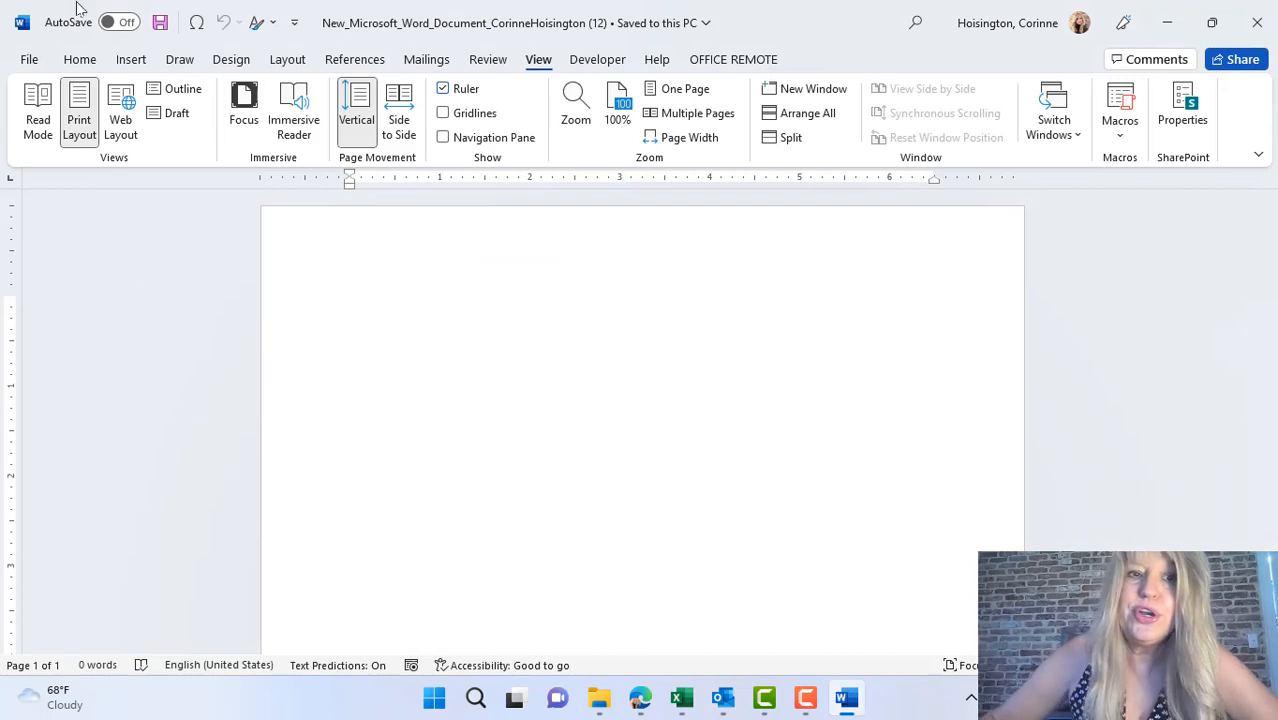
click(29, 59)
click(58, 308)
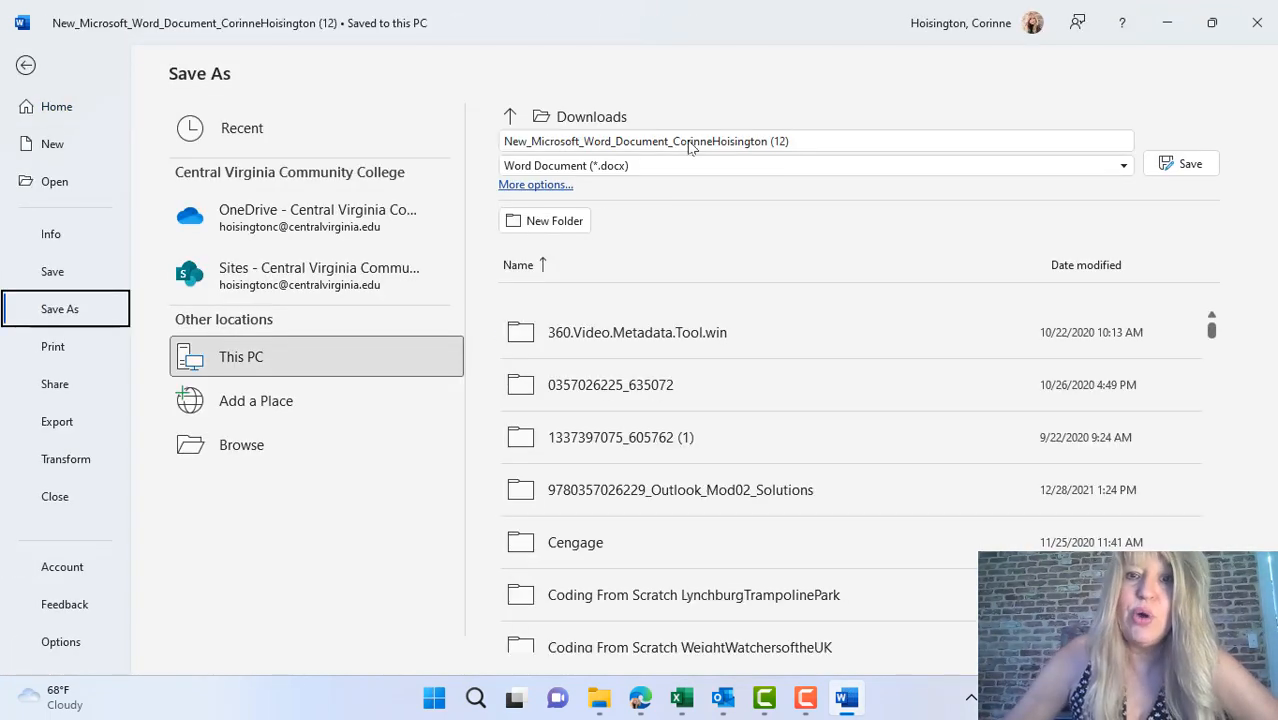
drag(804, 142, 485, 148)
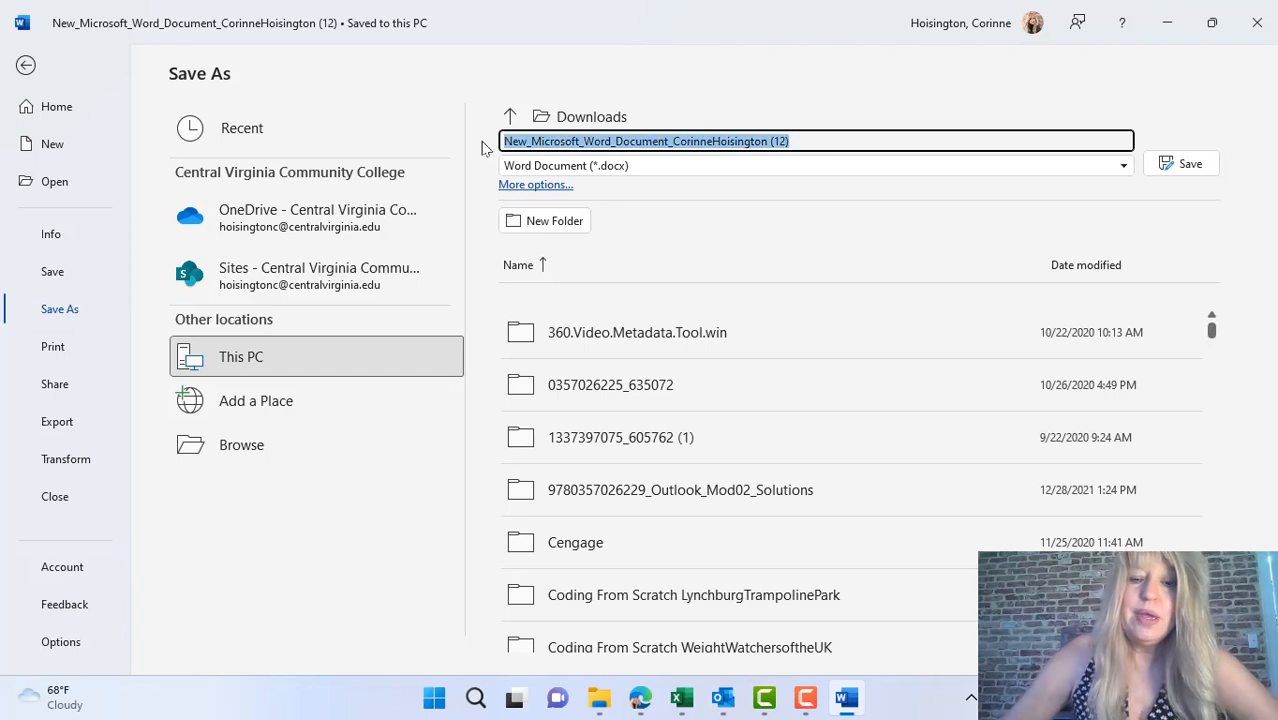
key(ctrl+v)
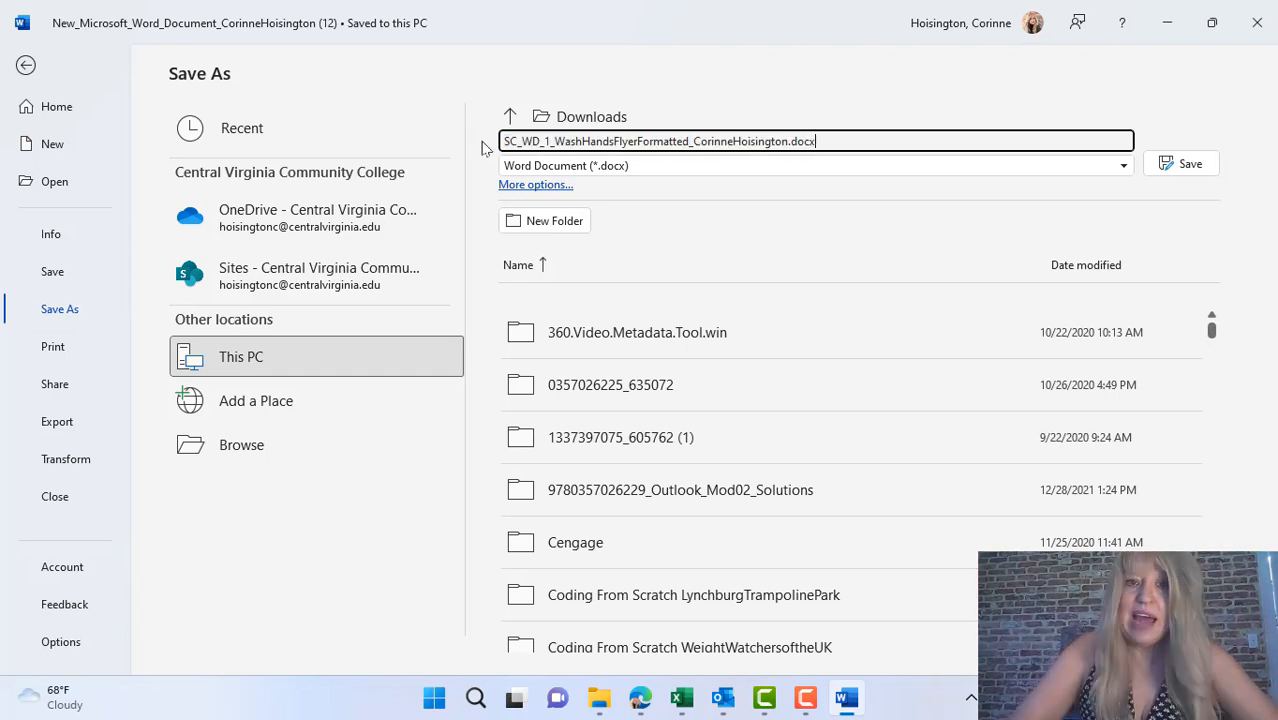
click(1189, 164)
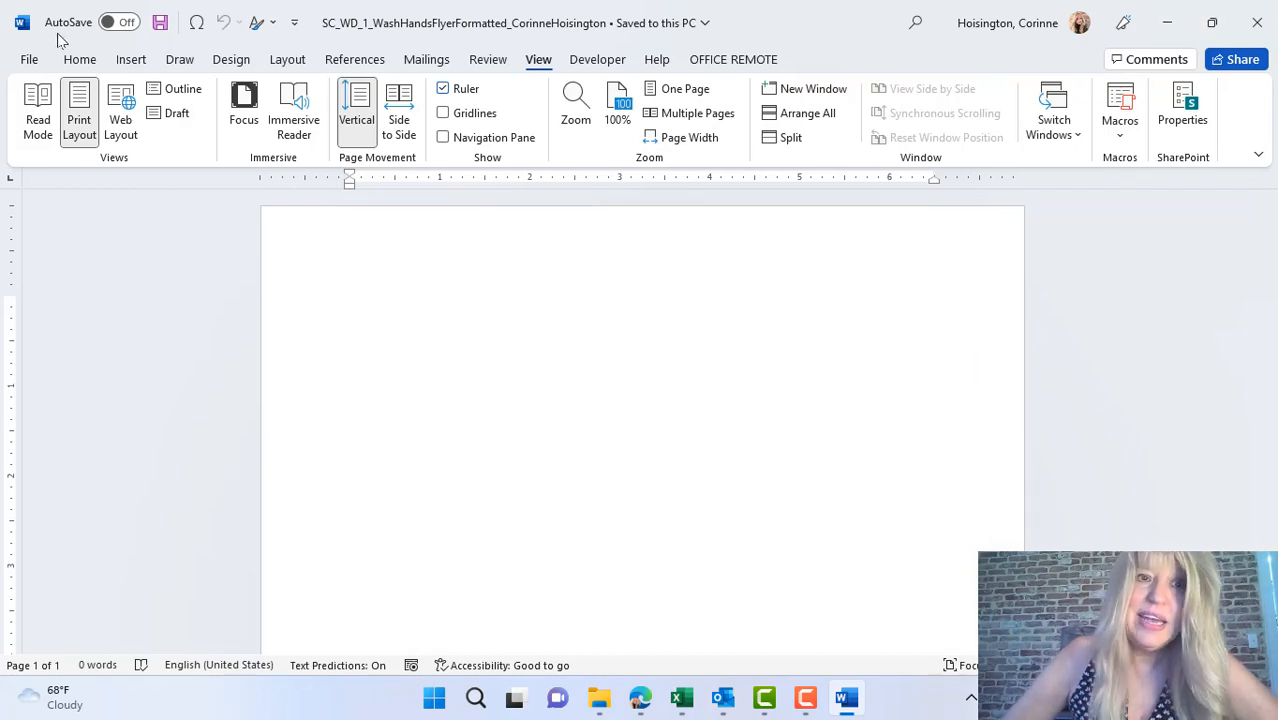
Return to the SAM project page in Edge and upload the SC_WD_1_WashHandsFlyerFormatted document from Downloads as the saved work.
click(1166, 22)
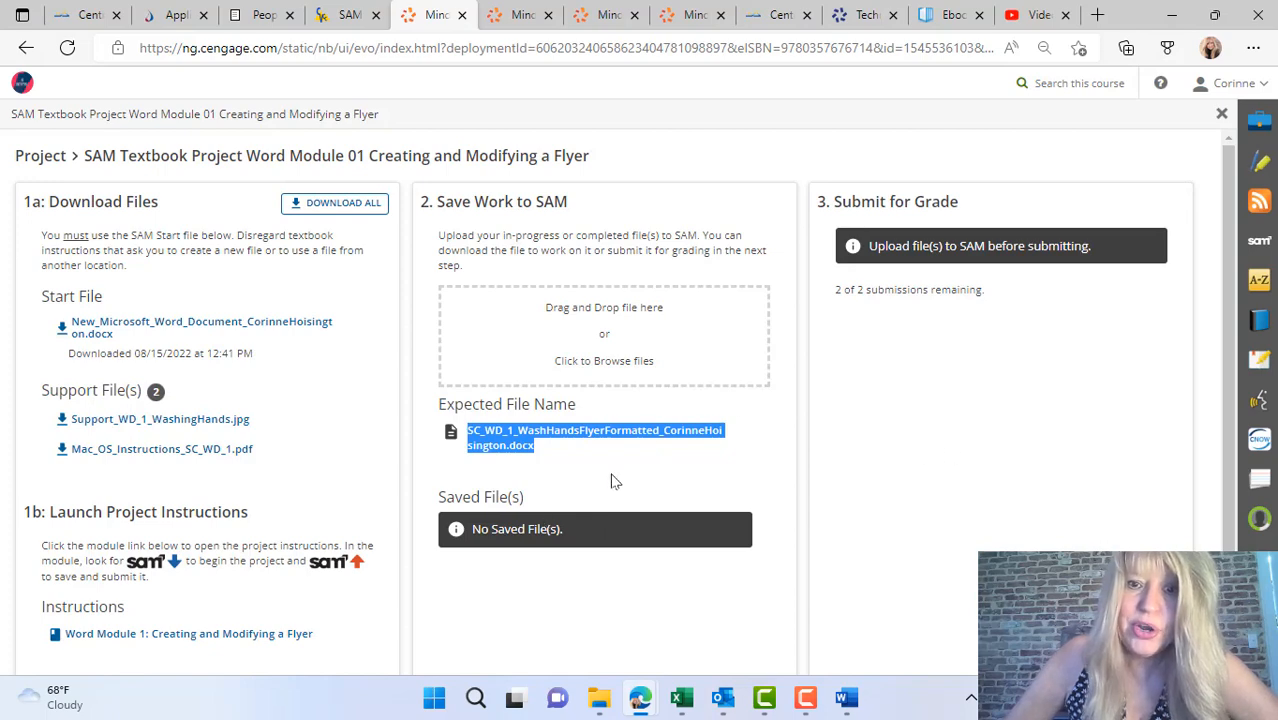
click(603, 360)
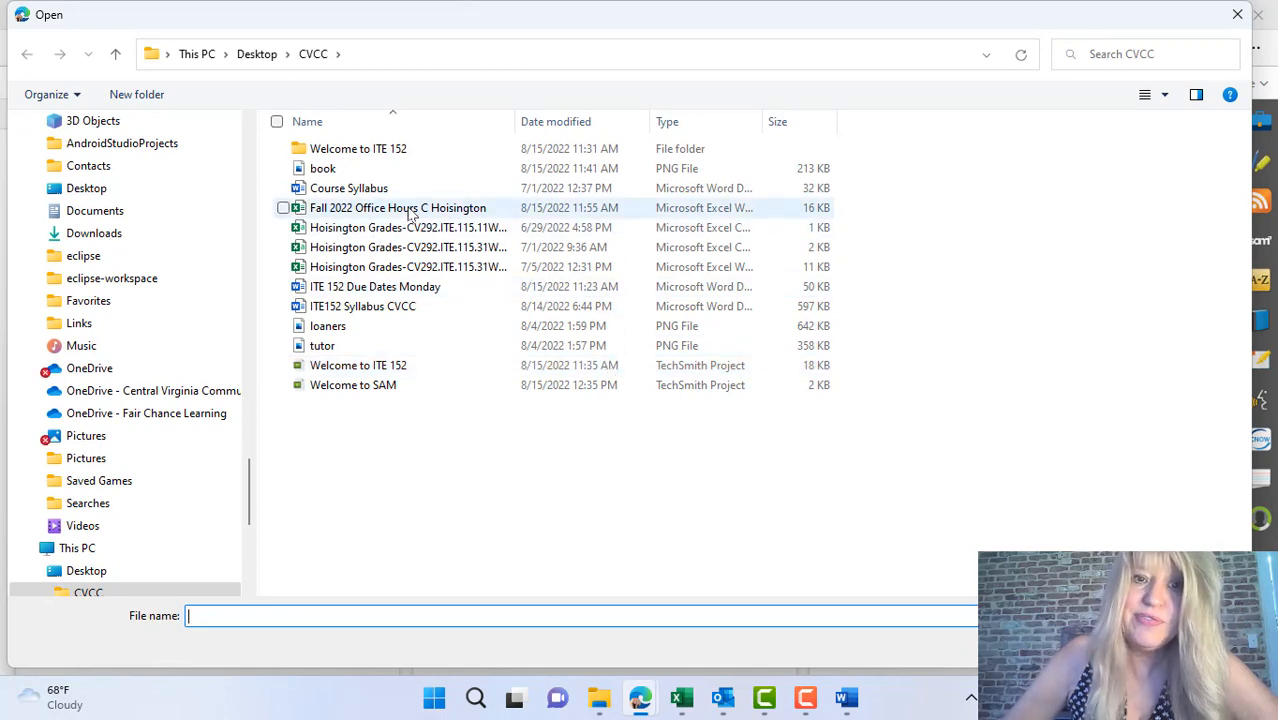
drag(250, 477, 265, 150)
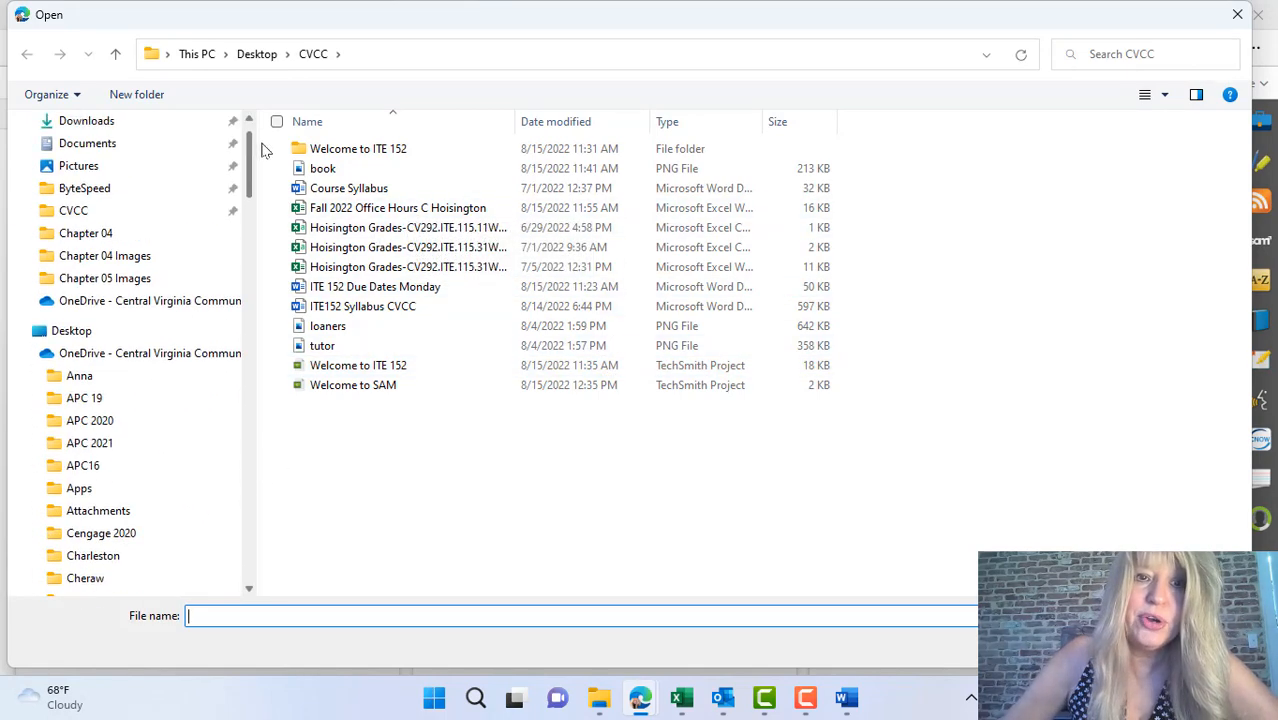
click(128, 168)
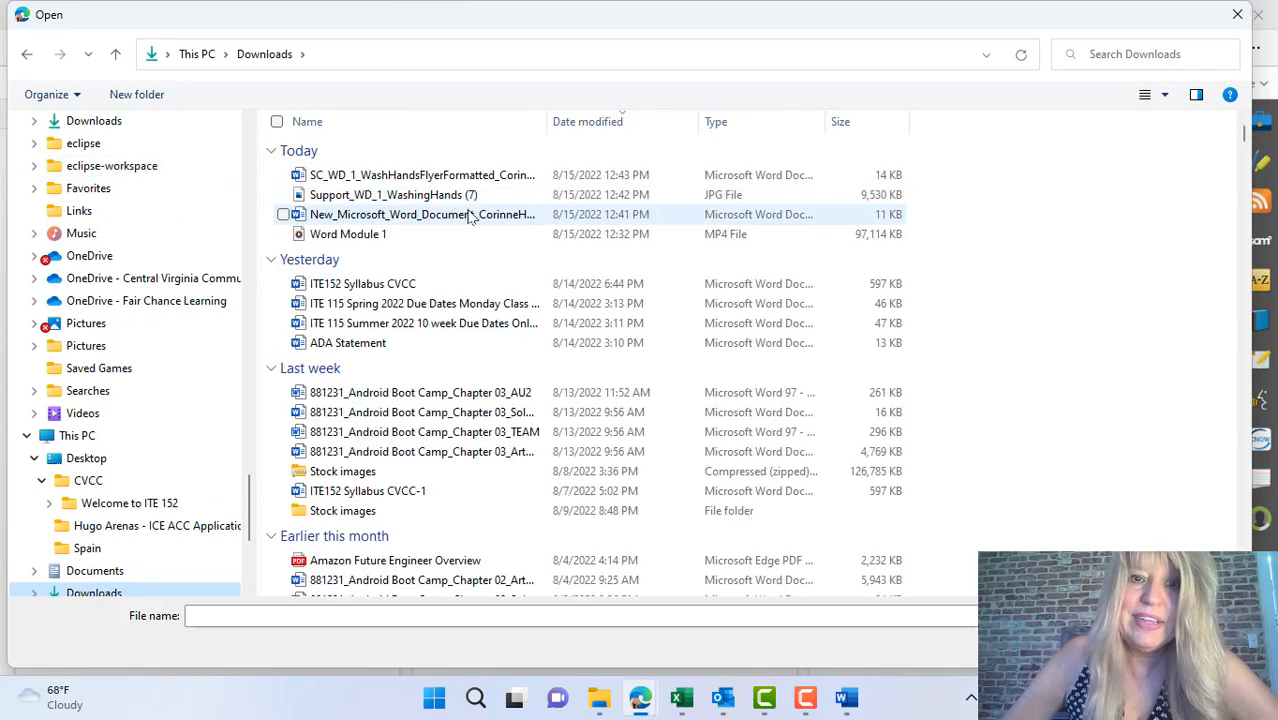
double_click(422, 181)
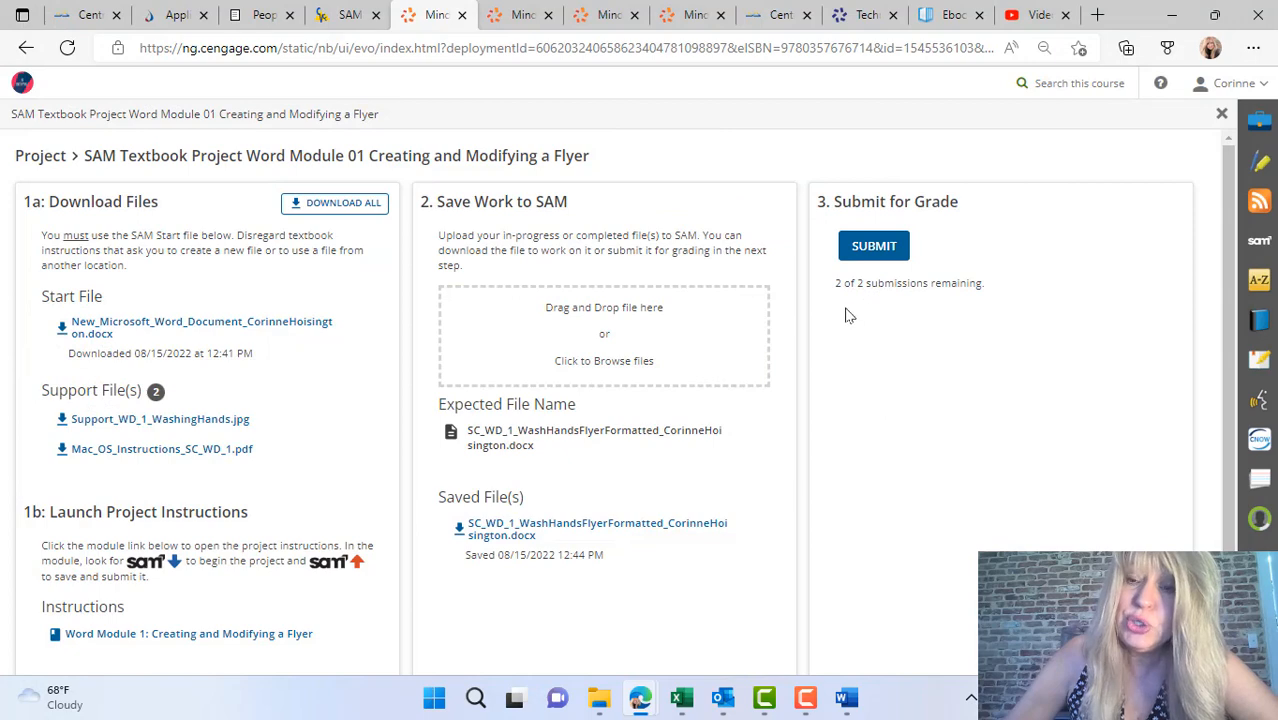
Submit the uploaded flyer for grading, open its graded summary report in Word to review it, and close the report.
click(893, 248)
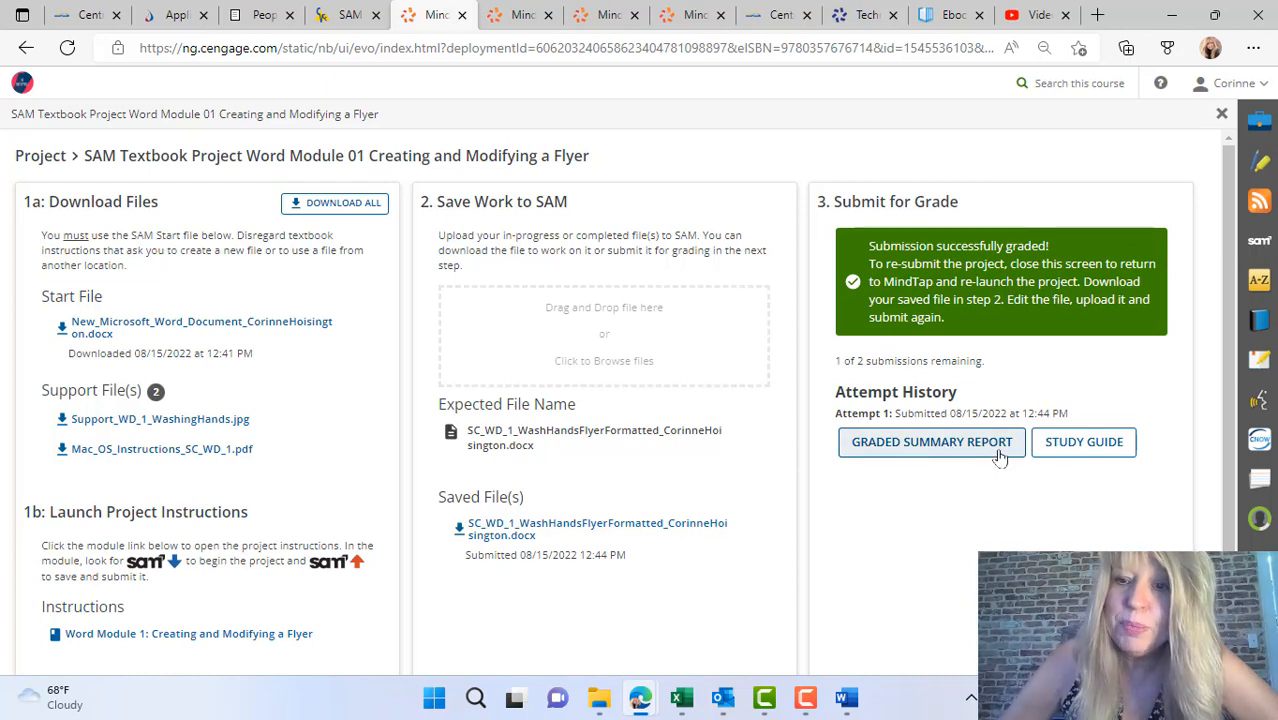
click(941, 456)
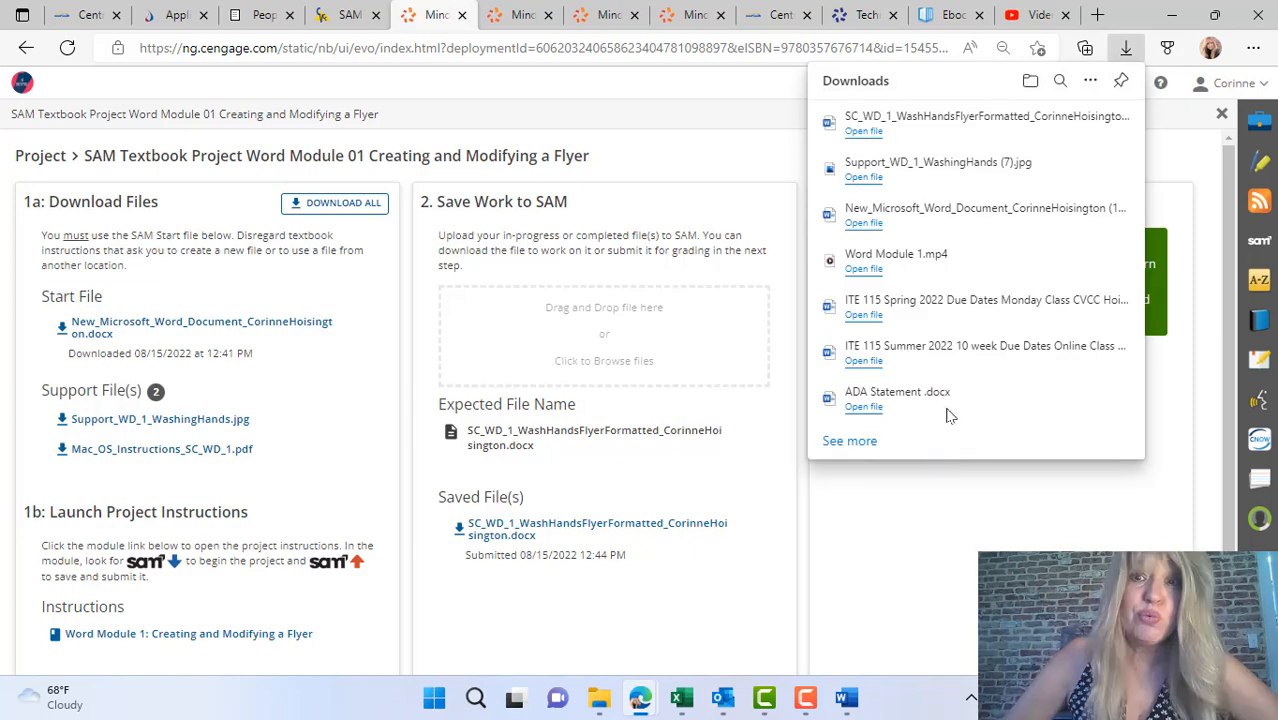
click(864, 132)
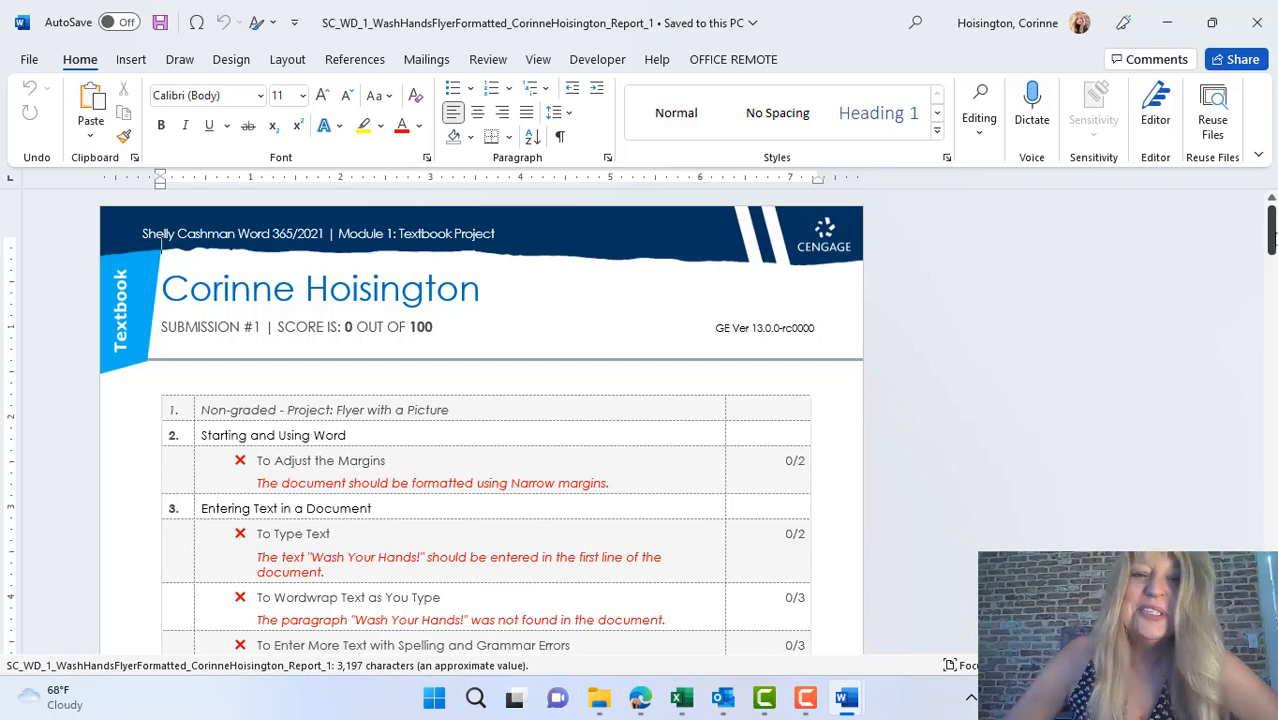
mouse_move(1272, 236)
mouse_down()
mouse_move(1272, 541)
mouse_move(1272, 215)
mouse_up()
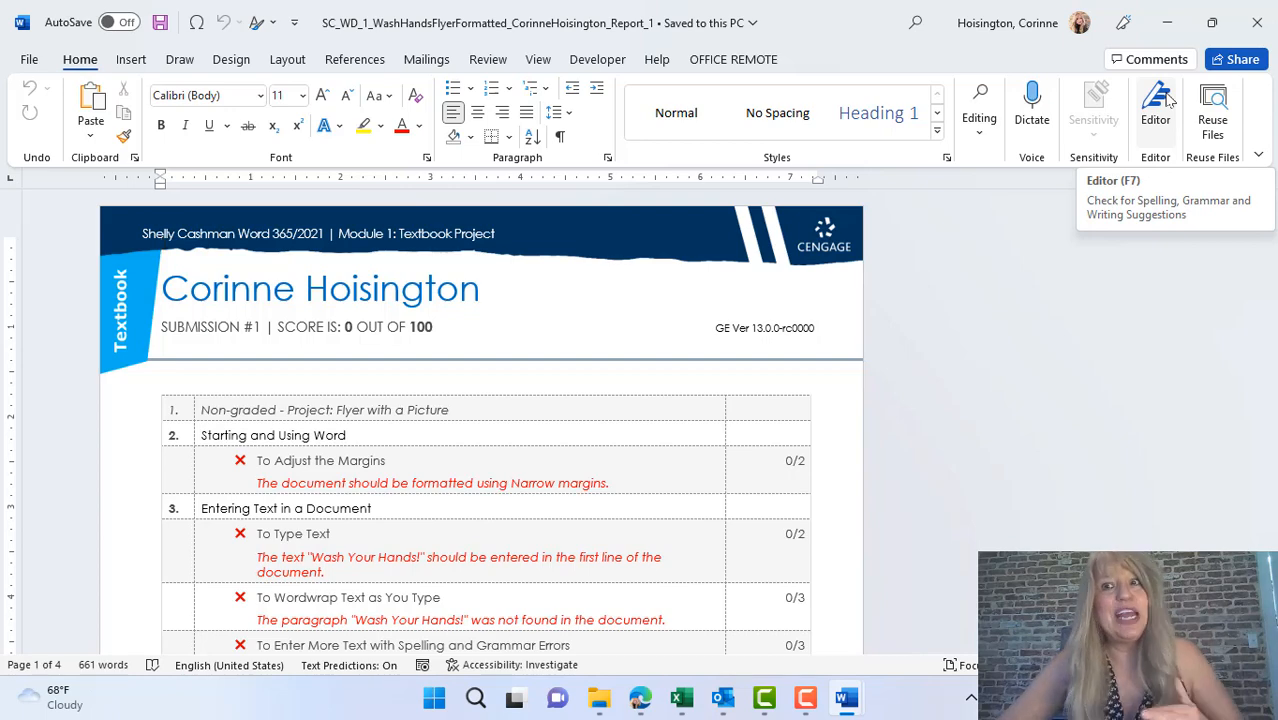
click(1252, 22)
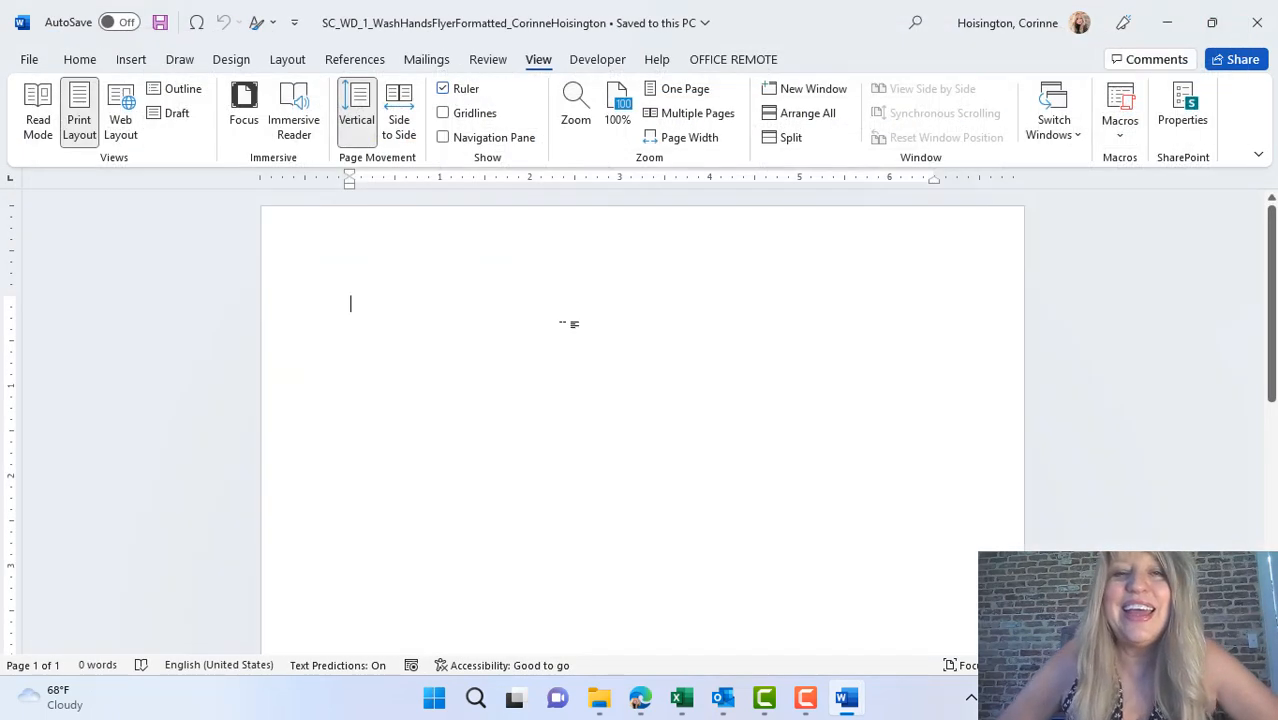
Switch back to Edge, leave the SAM project page, and open the ITE 152 course's home page in Canvas.
click(1167, 22)
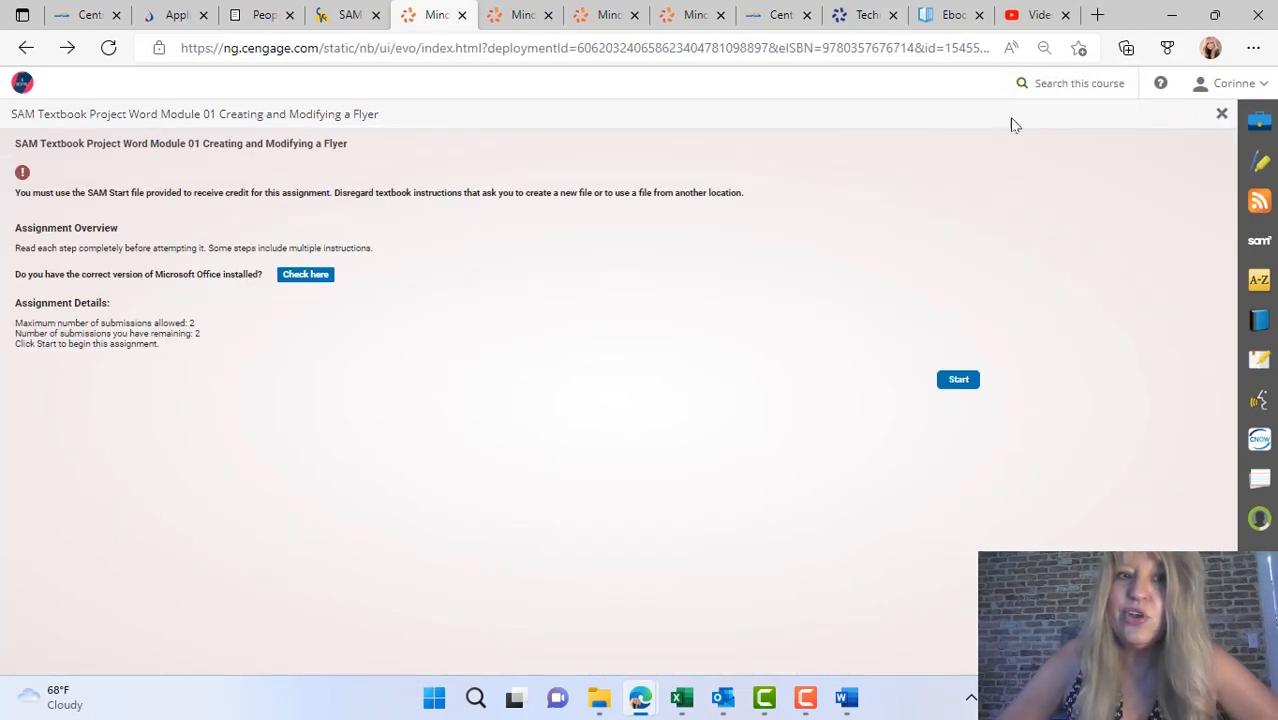
click(26, 47)
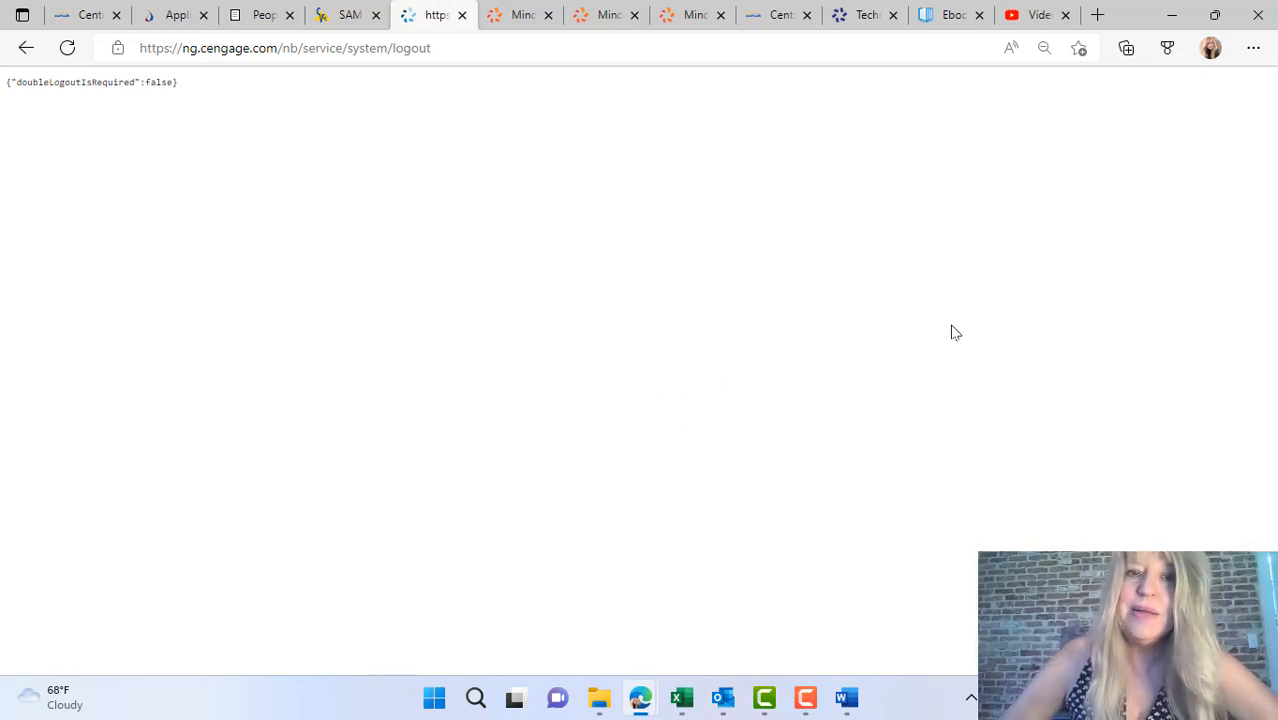
click(323, 26)
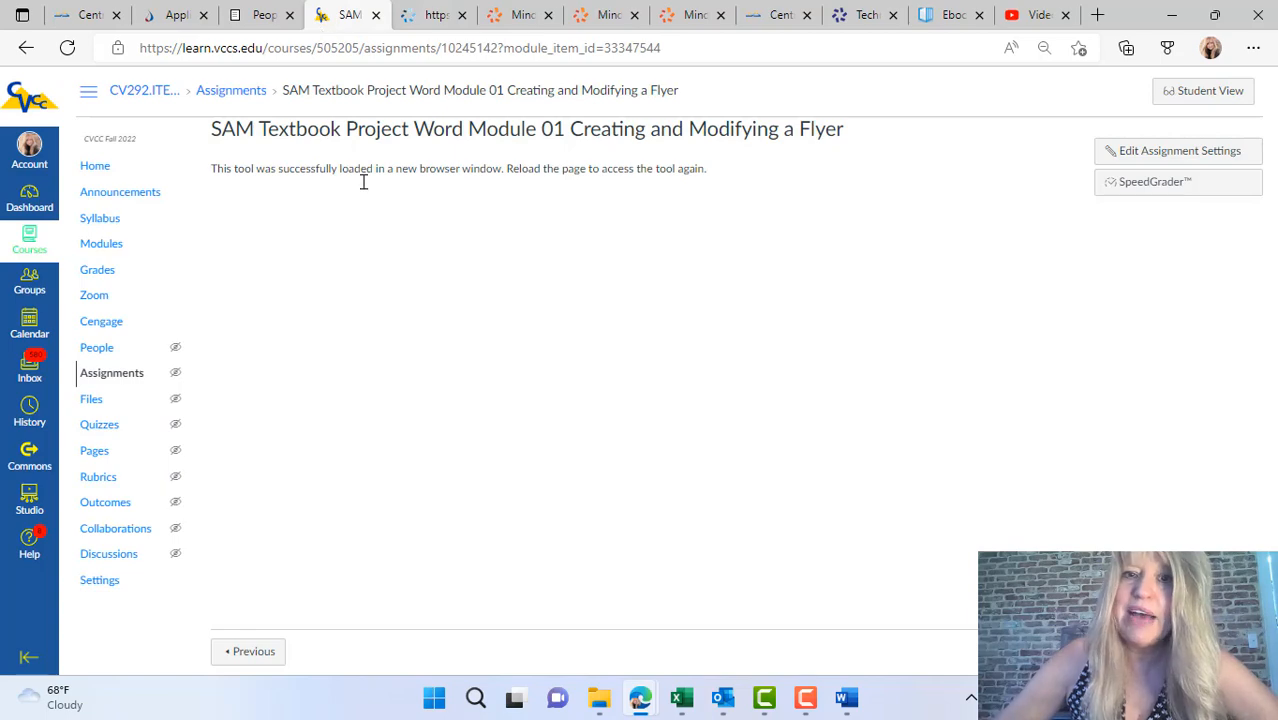
click(95, 166)
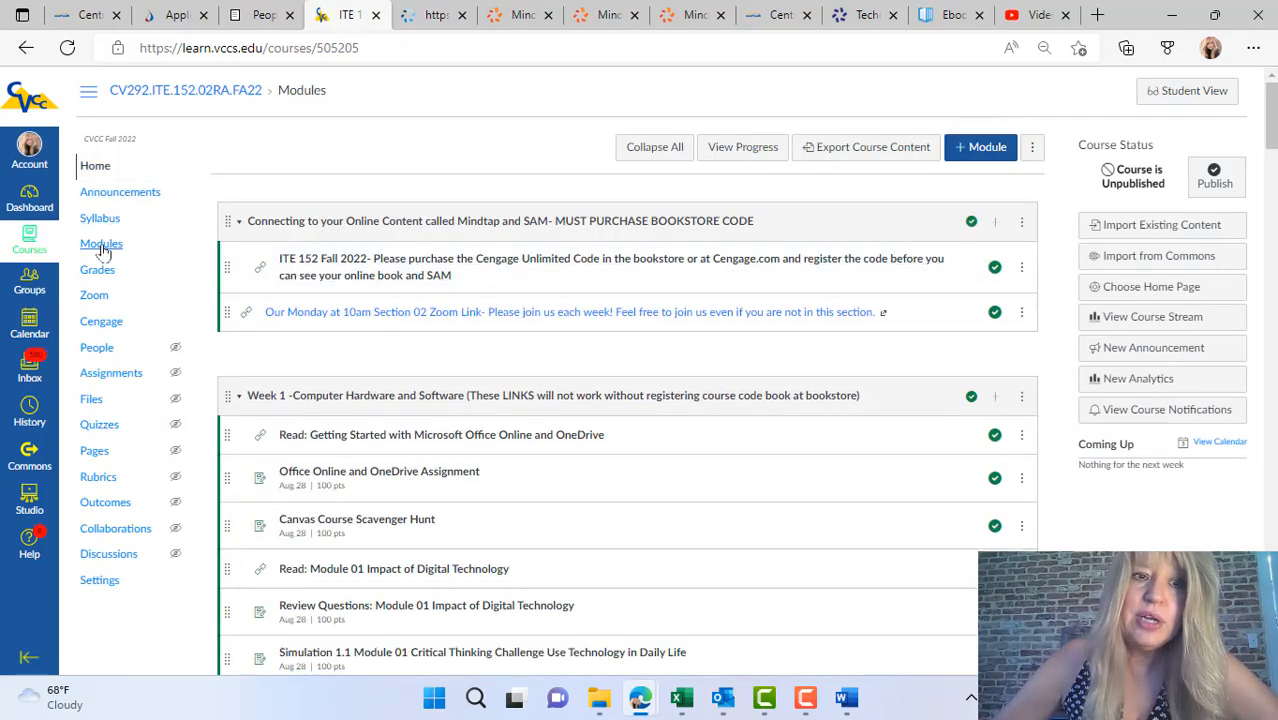
Display the course announcements and point out the one titled Our Online Course at Cengage Unlimited.
click(106, 199)
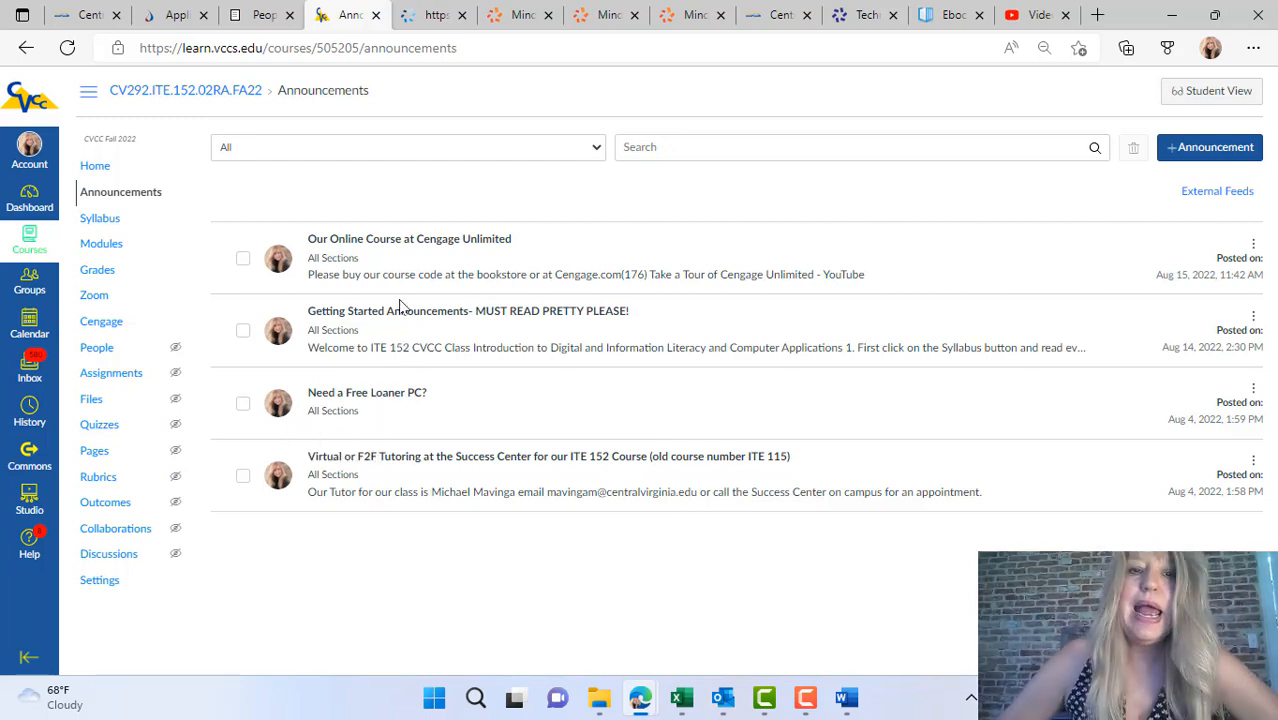
click(415, 241)
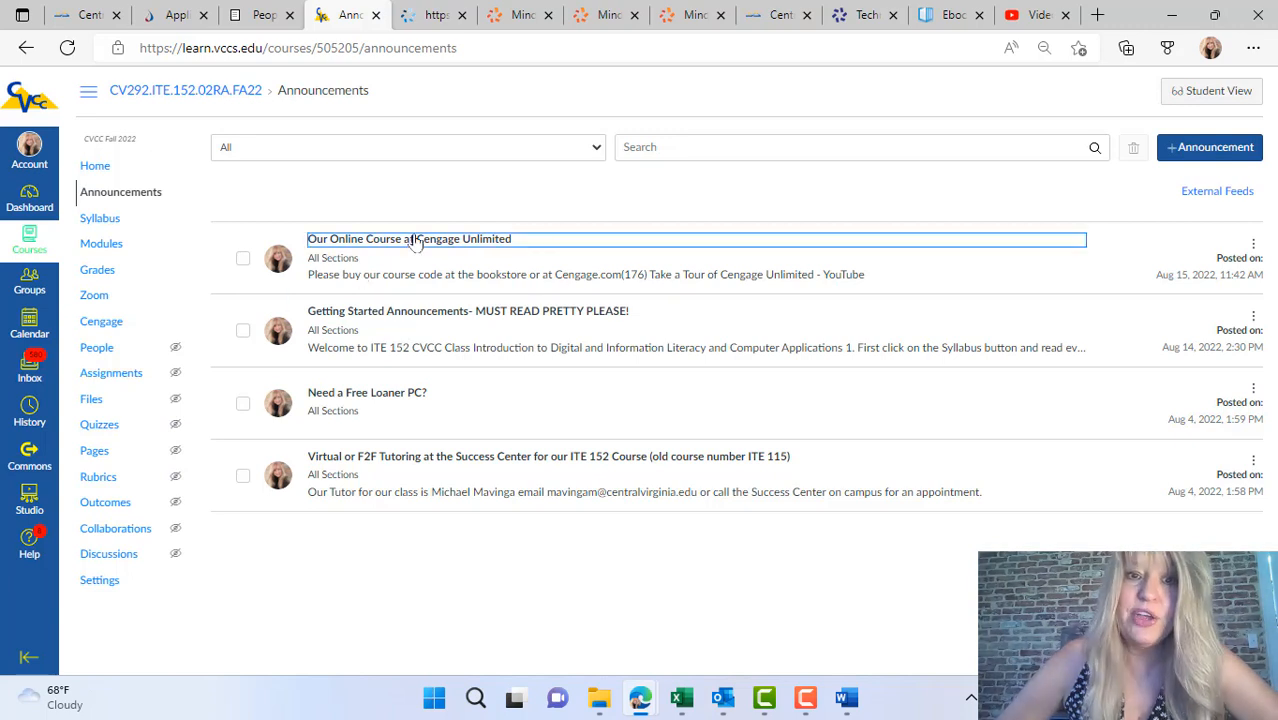
drag(415, 241, 415, 250)
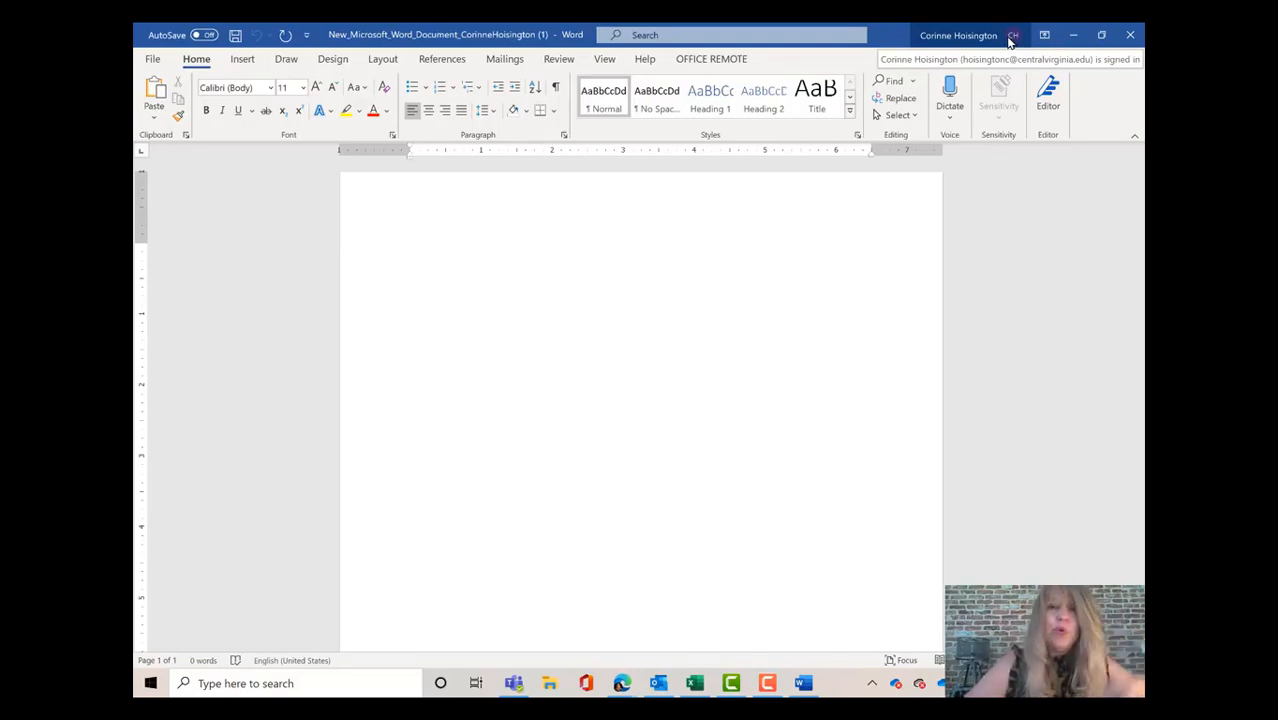
Switch Word to the personal Microsoft account and save the start document to OneDrive - Personal under its existing name.
click(1013, 36)
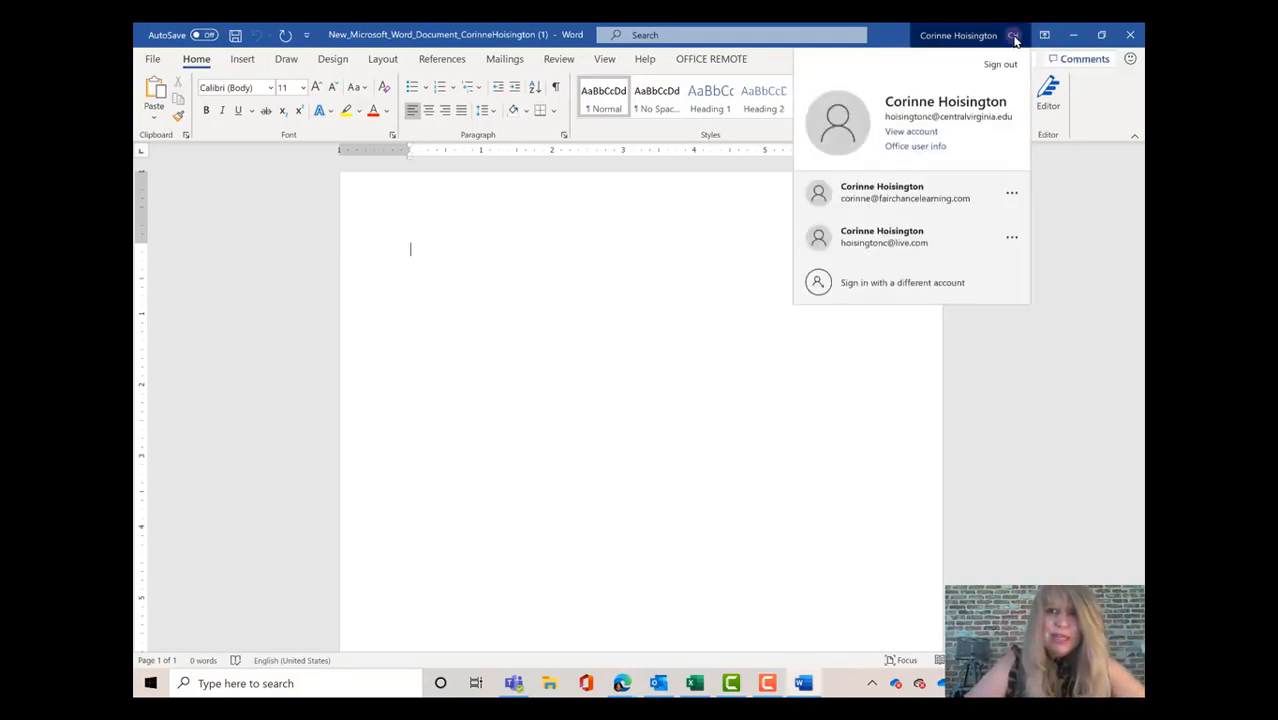
click(942, 250)
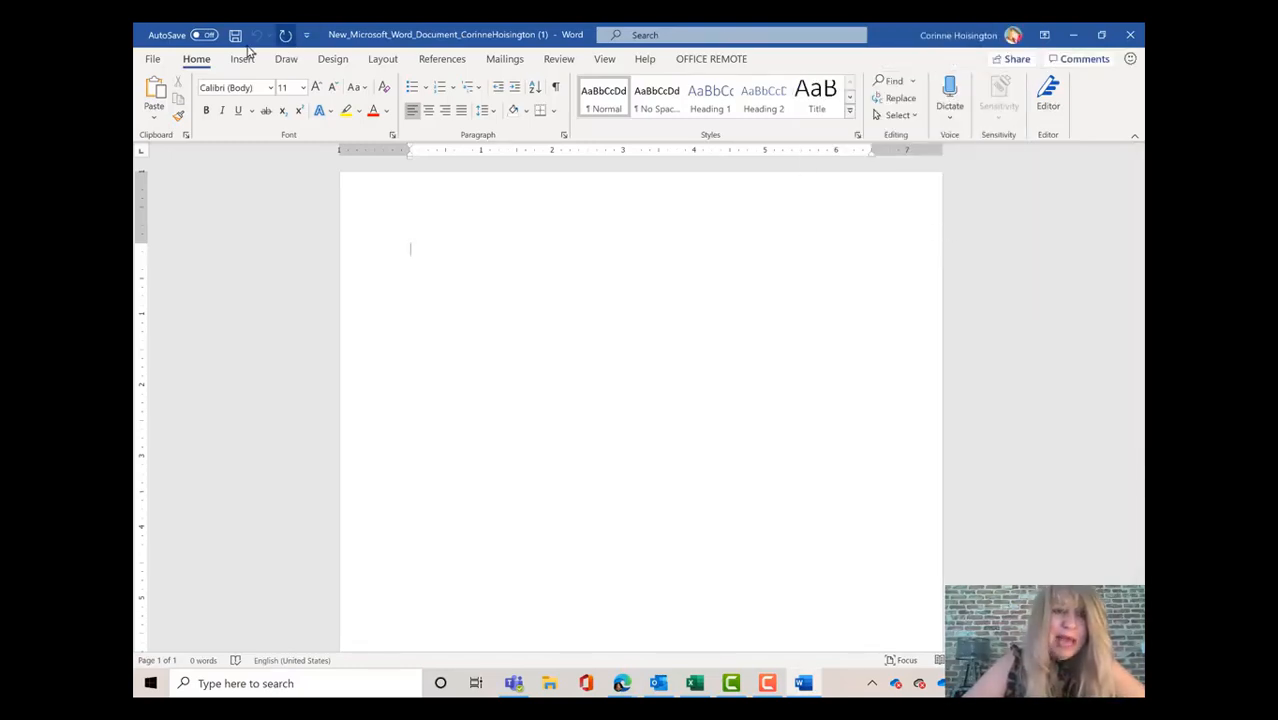
click(153, 62)
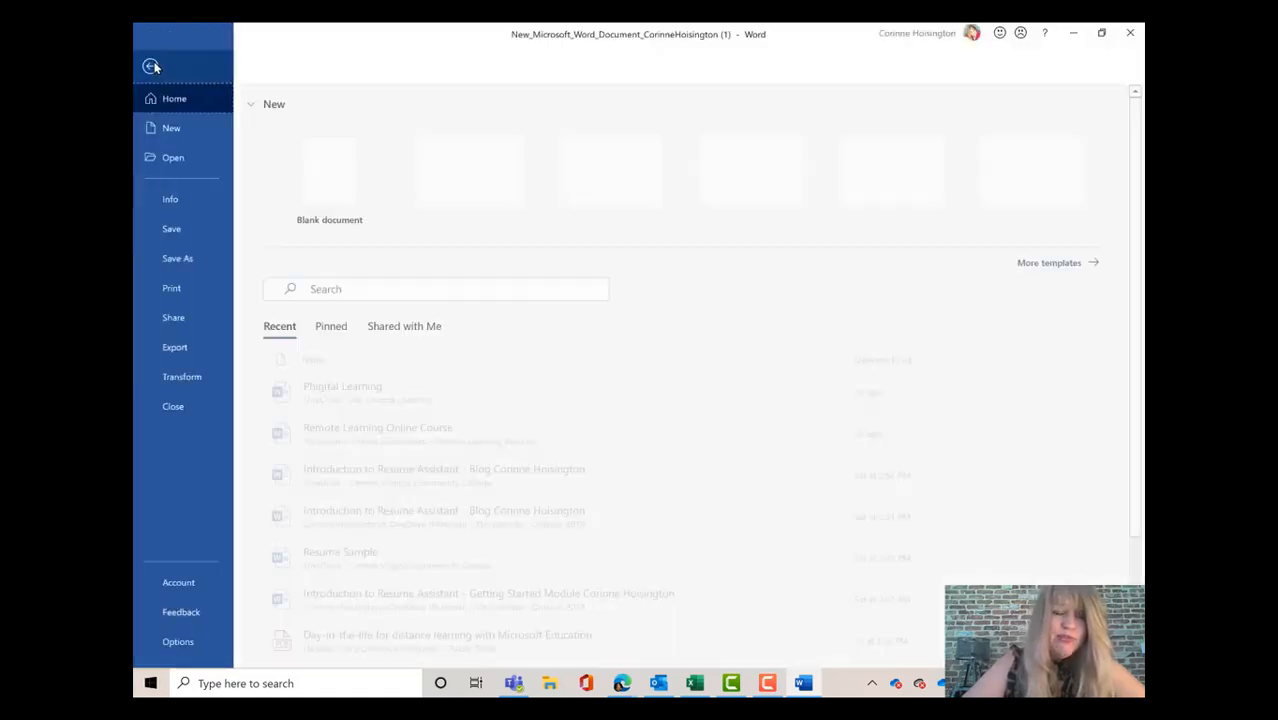
click(190, 261)
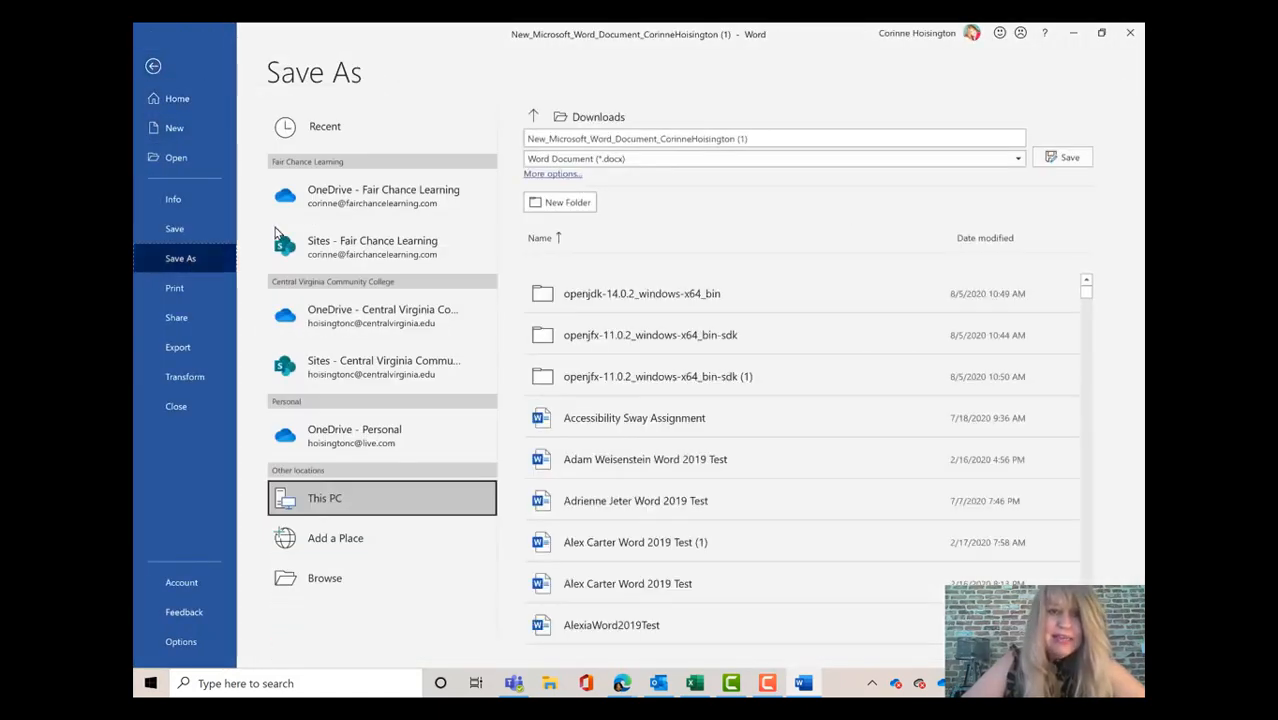
click(403, 441)
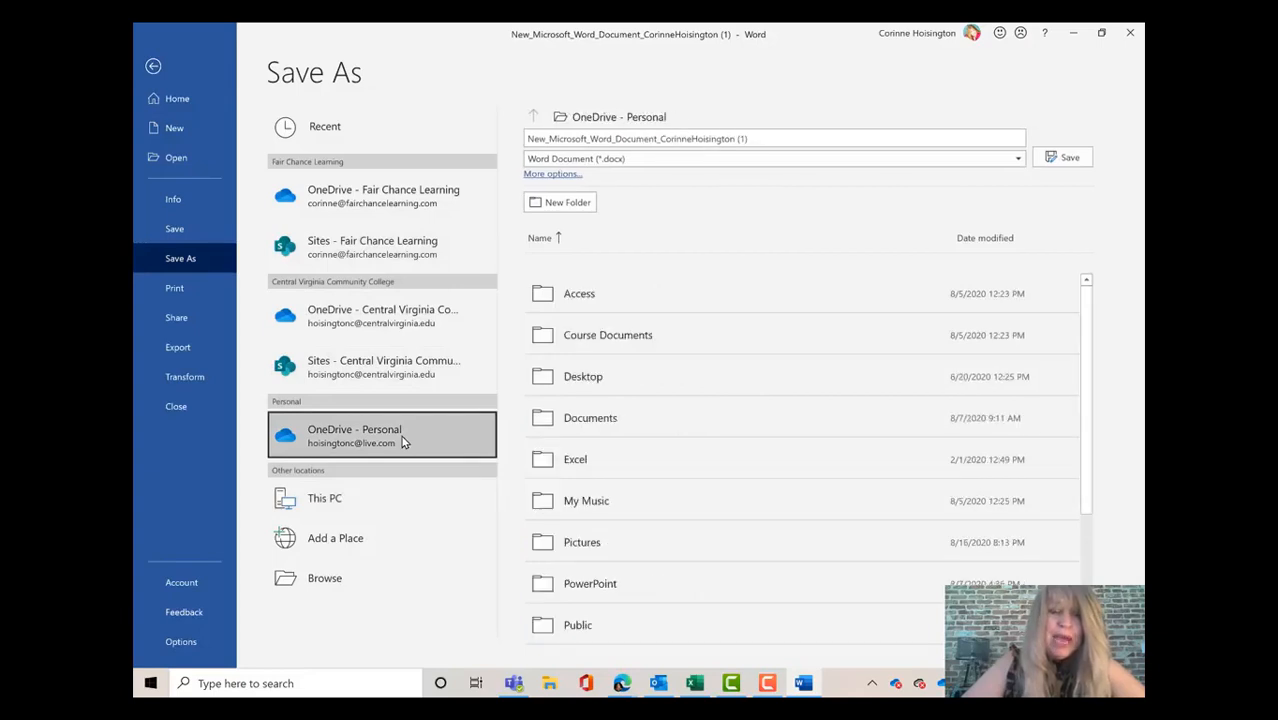
click(1062, 160)
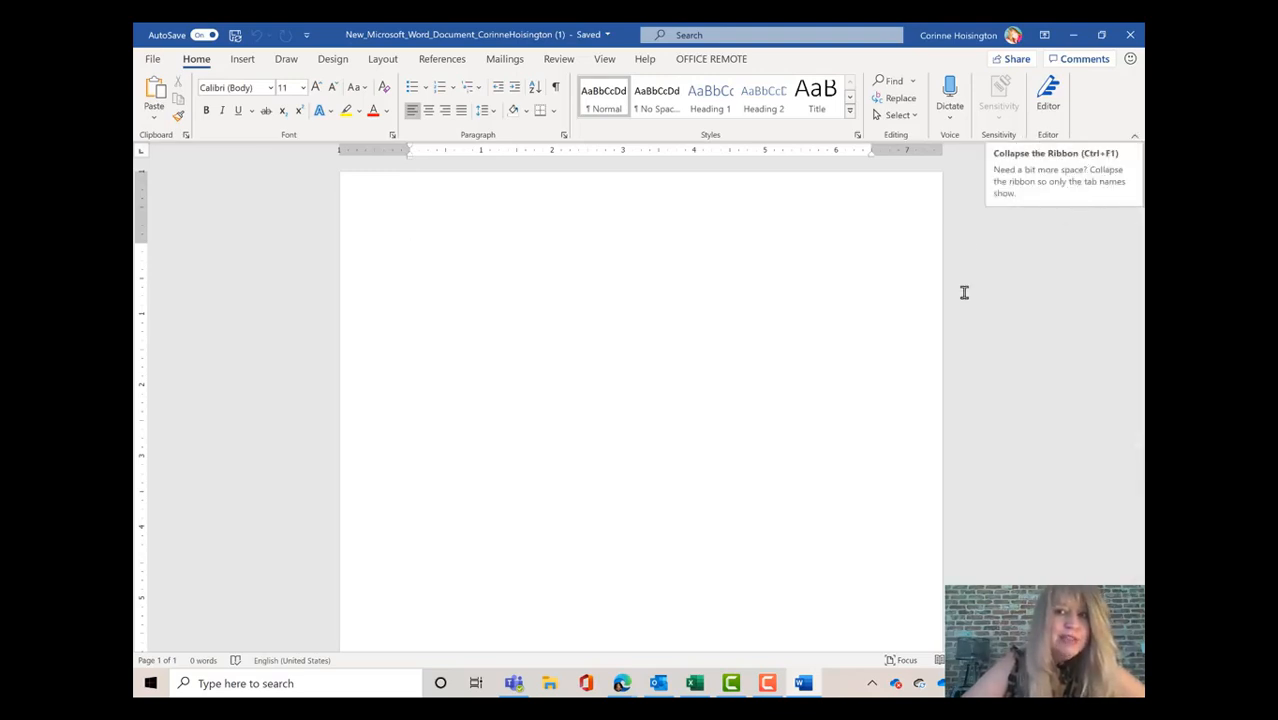
Look over Word's interface with the ribbon collapsed, the Feedback options, and the Help and Home commands.
click(1134, 140)
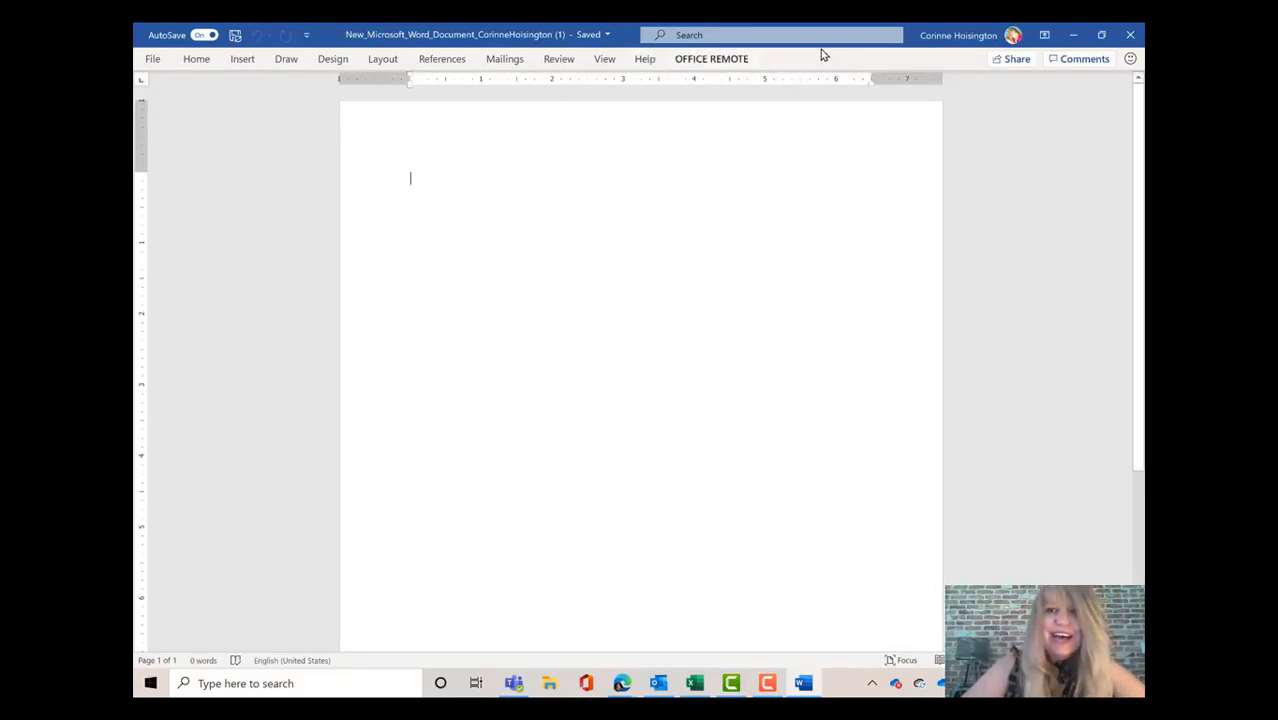
click(1131, 59)
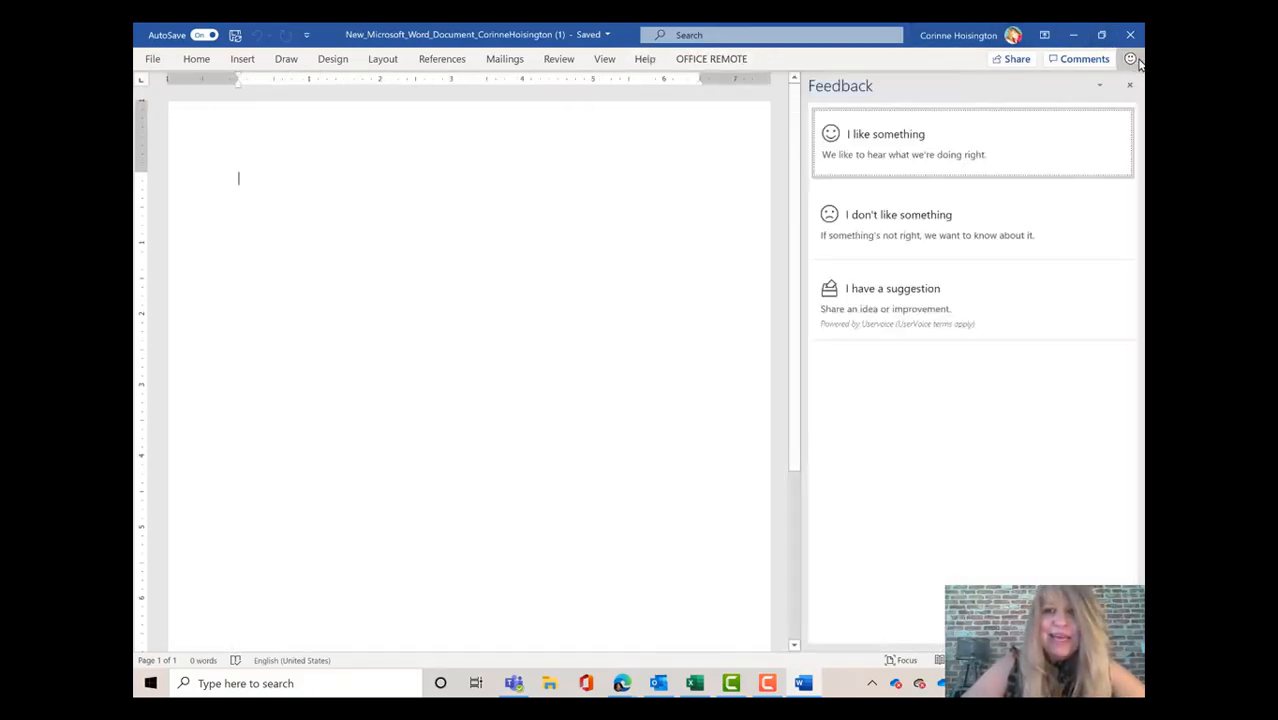
click(1131, 87)
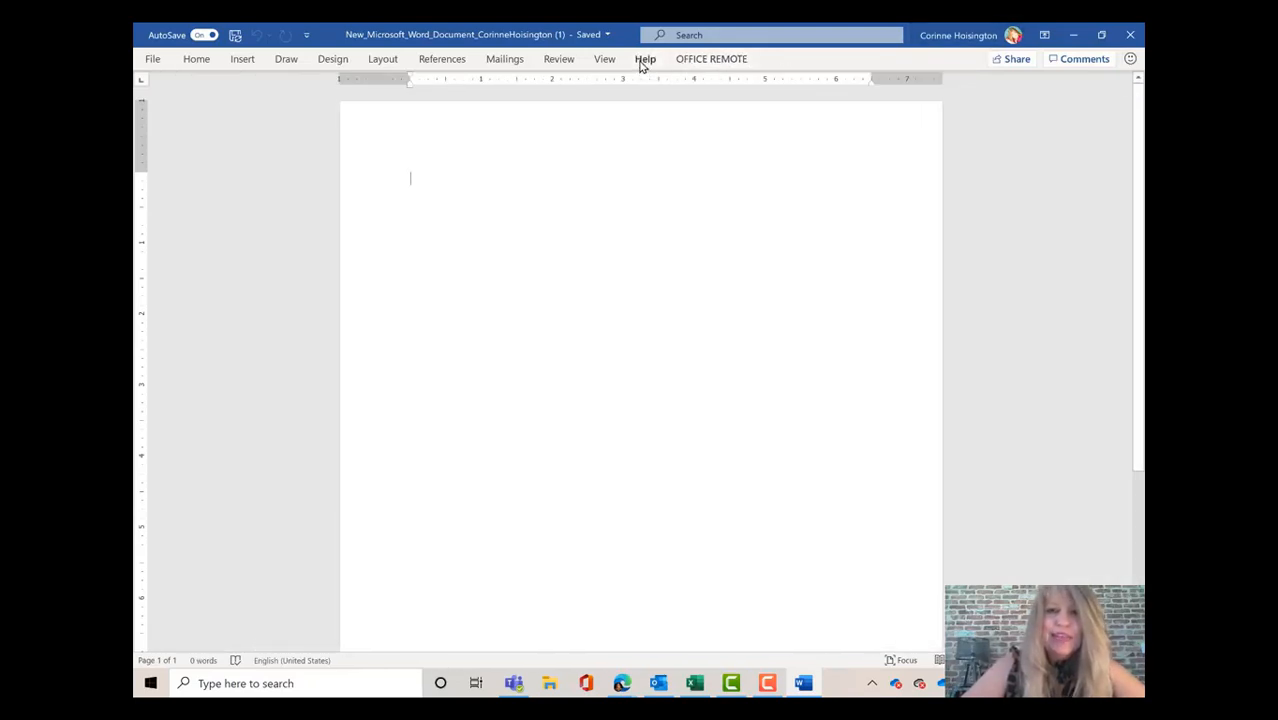
click(645, 59)
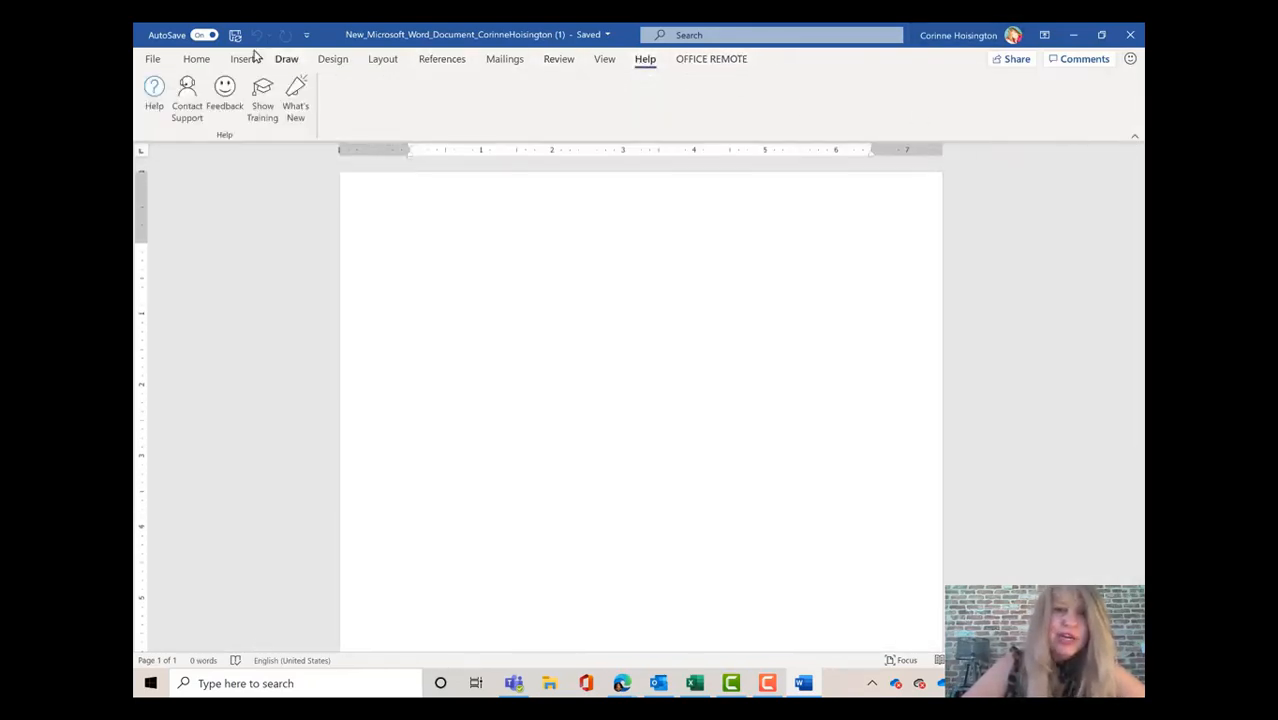
click(196, 59)
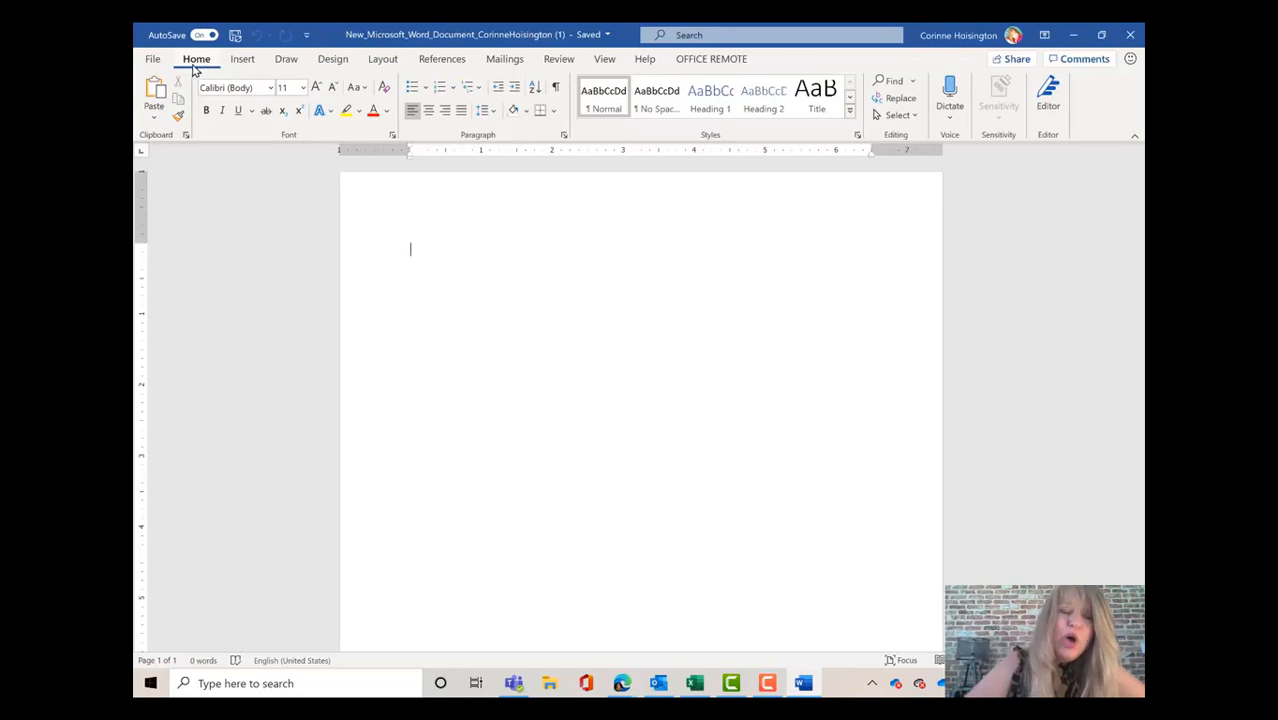
Insert an online picture of a flat red apple with a brown stem and green leaf from the Apple category.
click(244, 62)
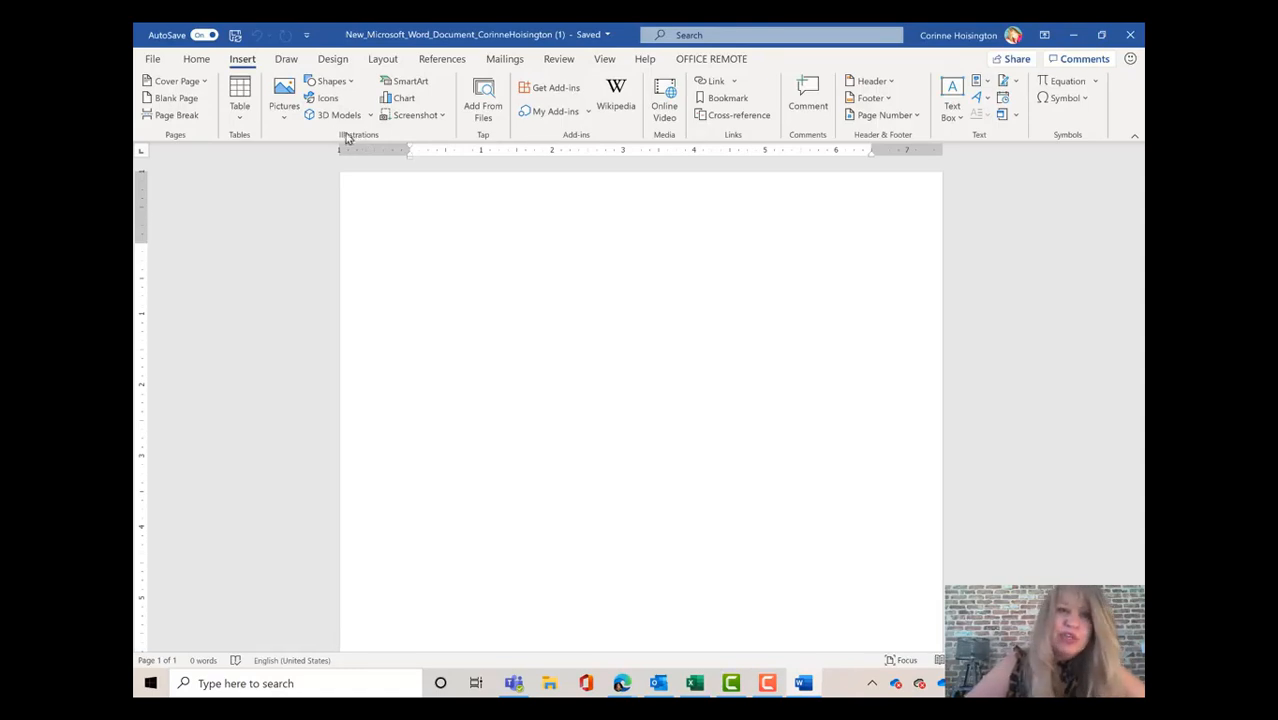
click(285, 92)
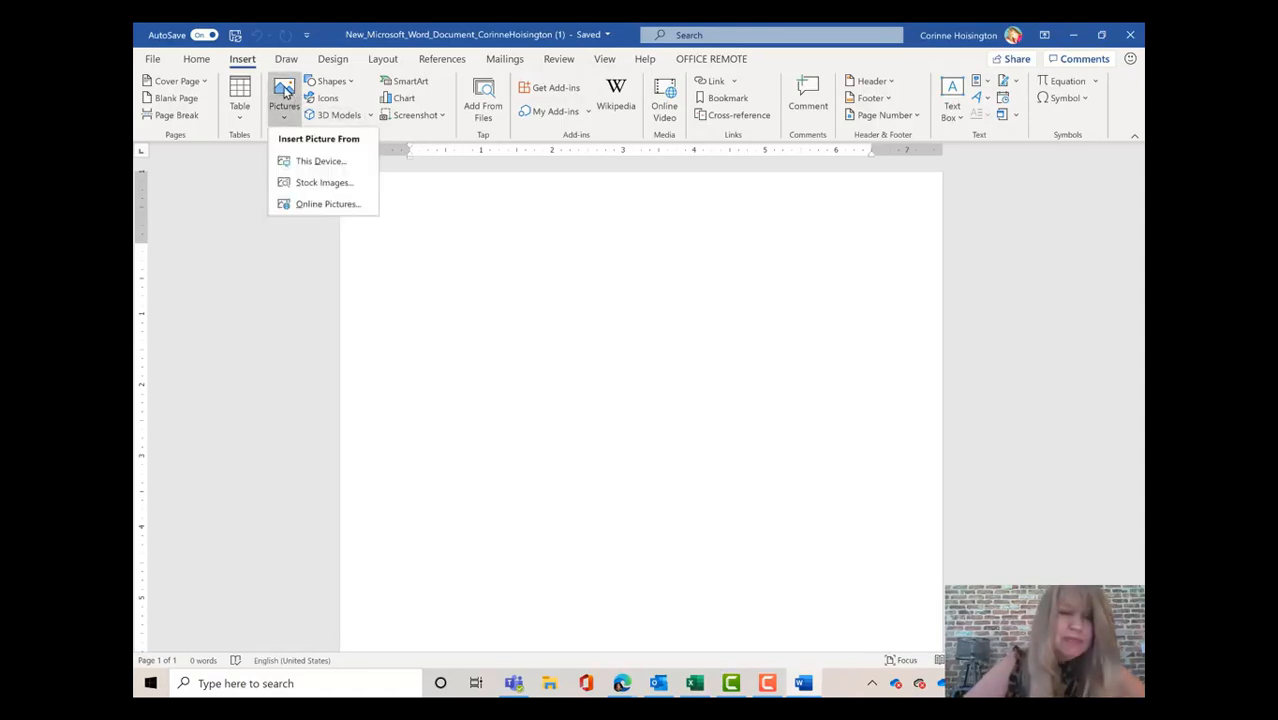
click(435, 197)
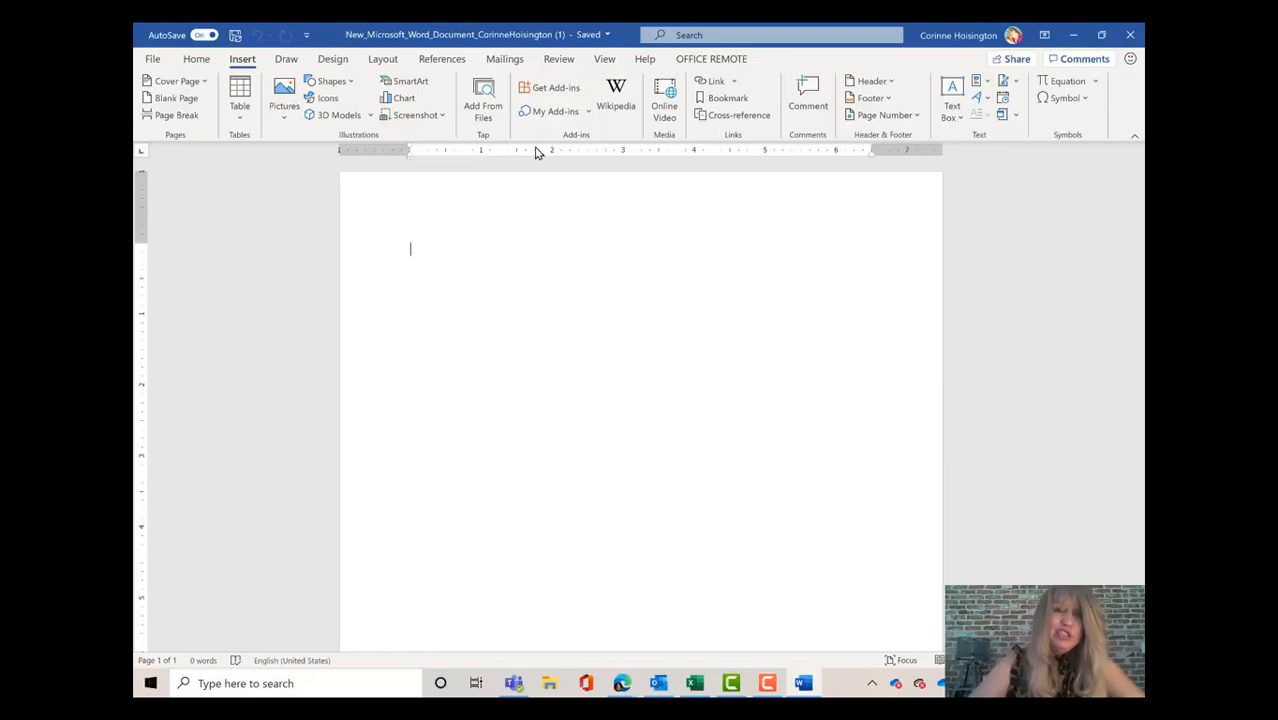
click(285, 100)
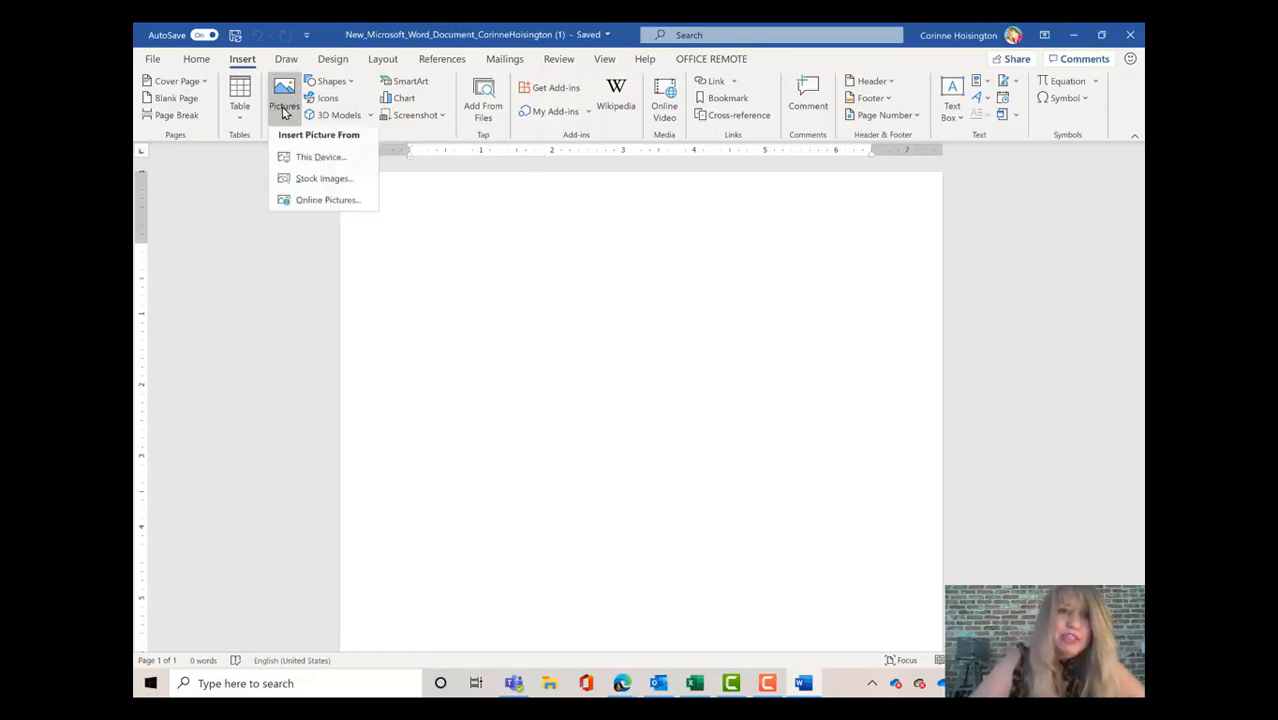
click(312, 207)
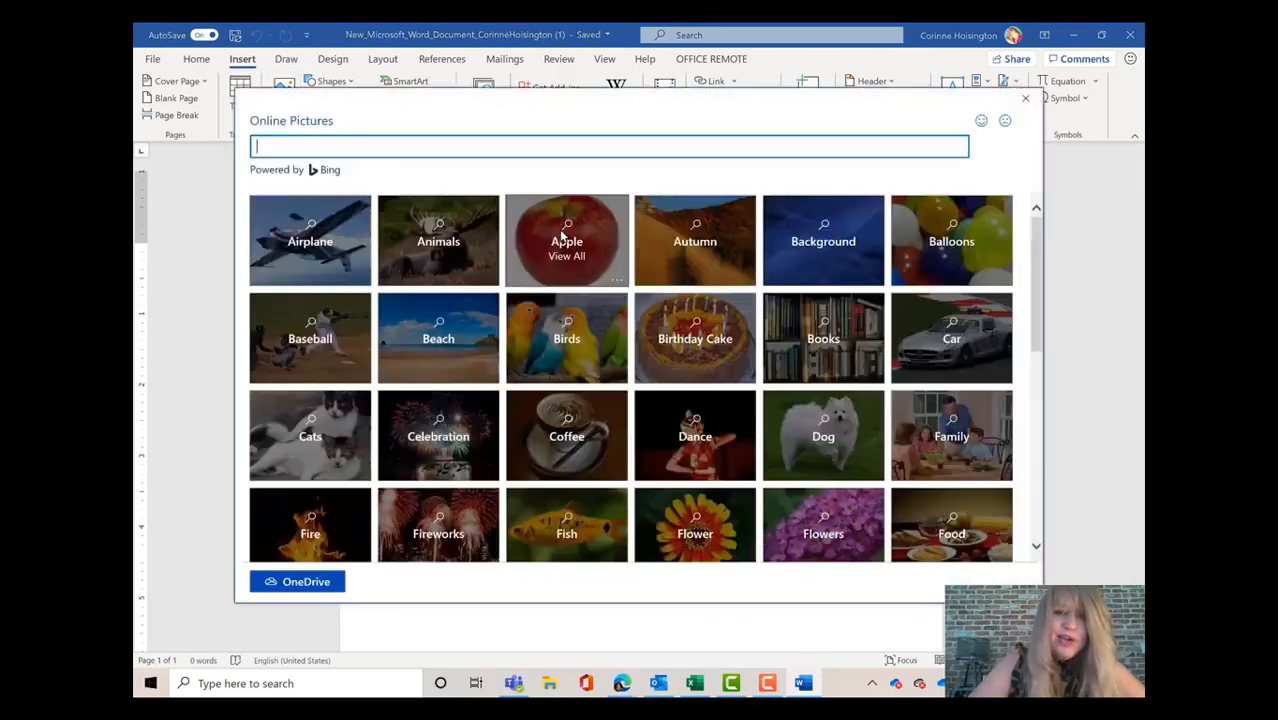
click(568, 244)
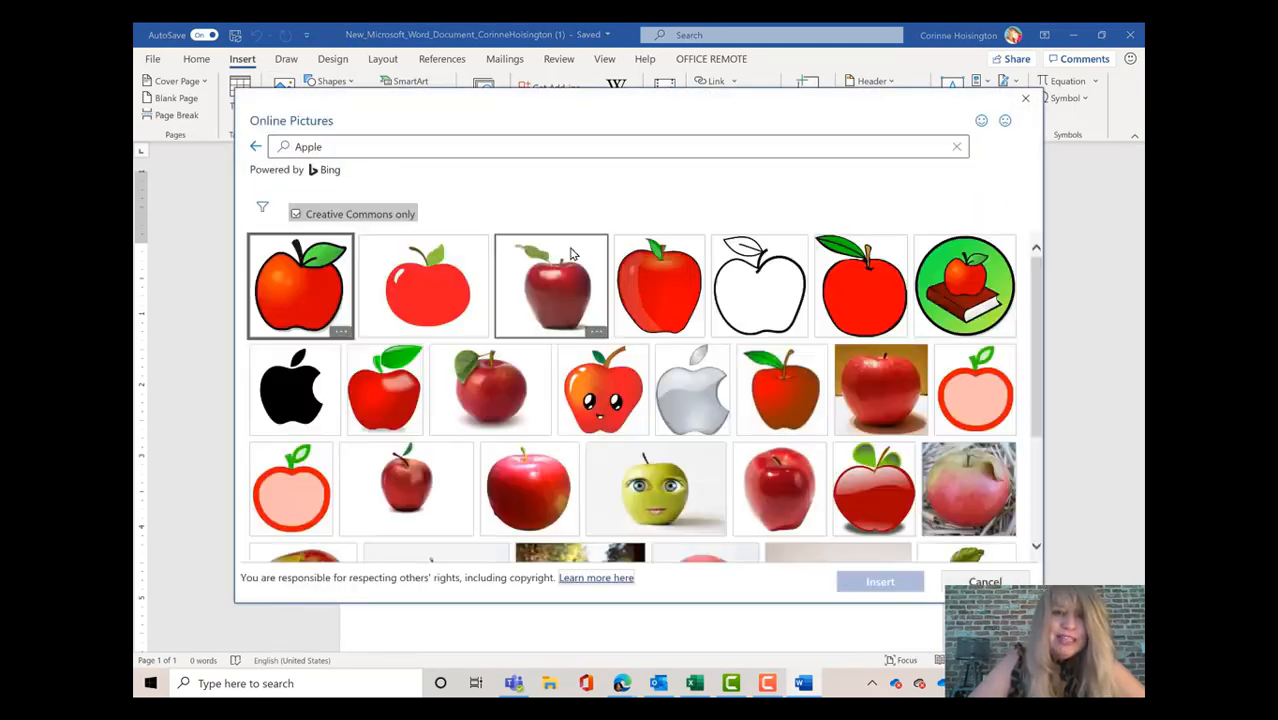
double_click(450, 262)
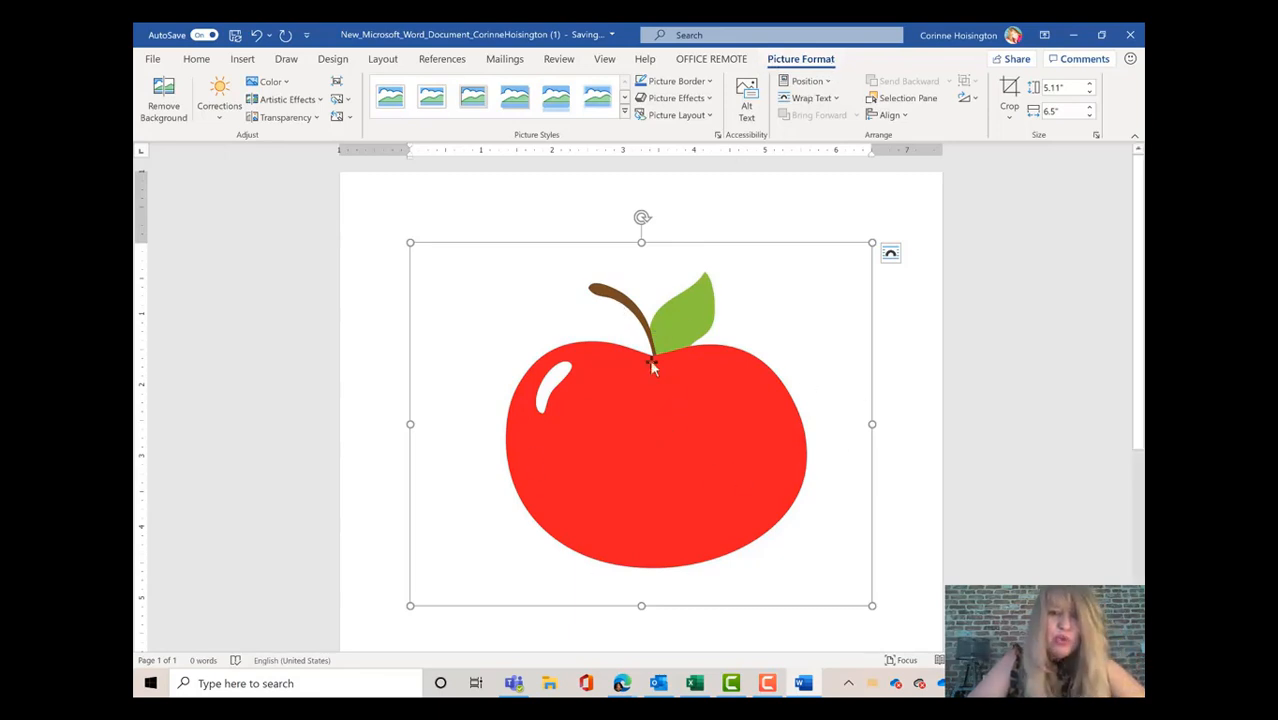
Delete the apple picture from the page and set the document's margins to Narrow.
key(Delete)
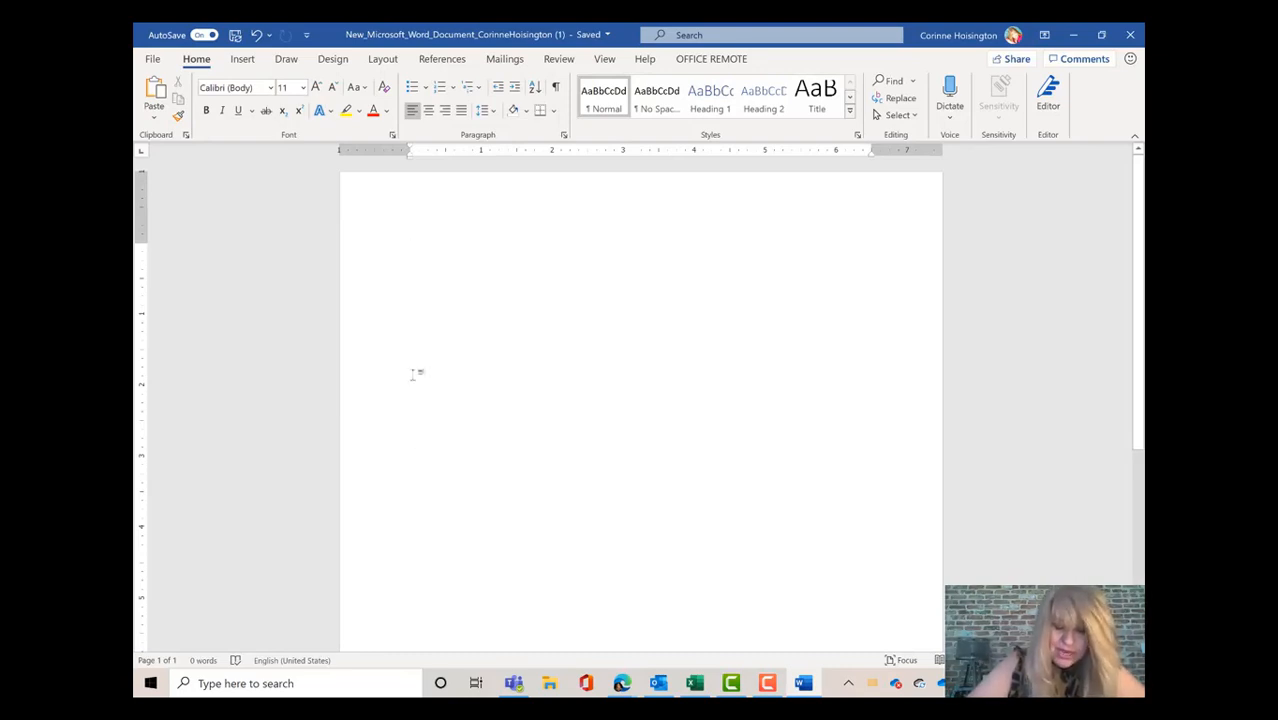
click(383, 59)
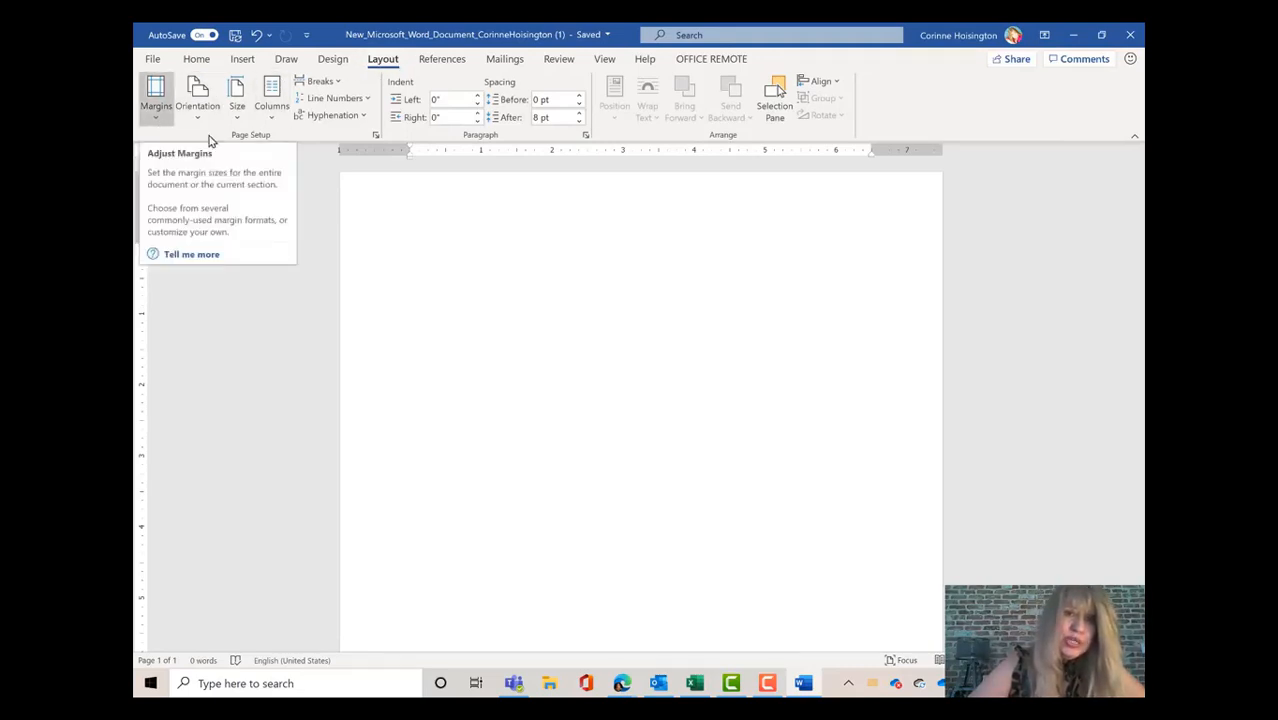
click(157, 112)
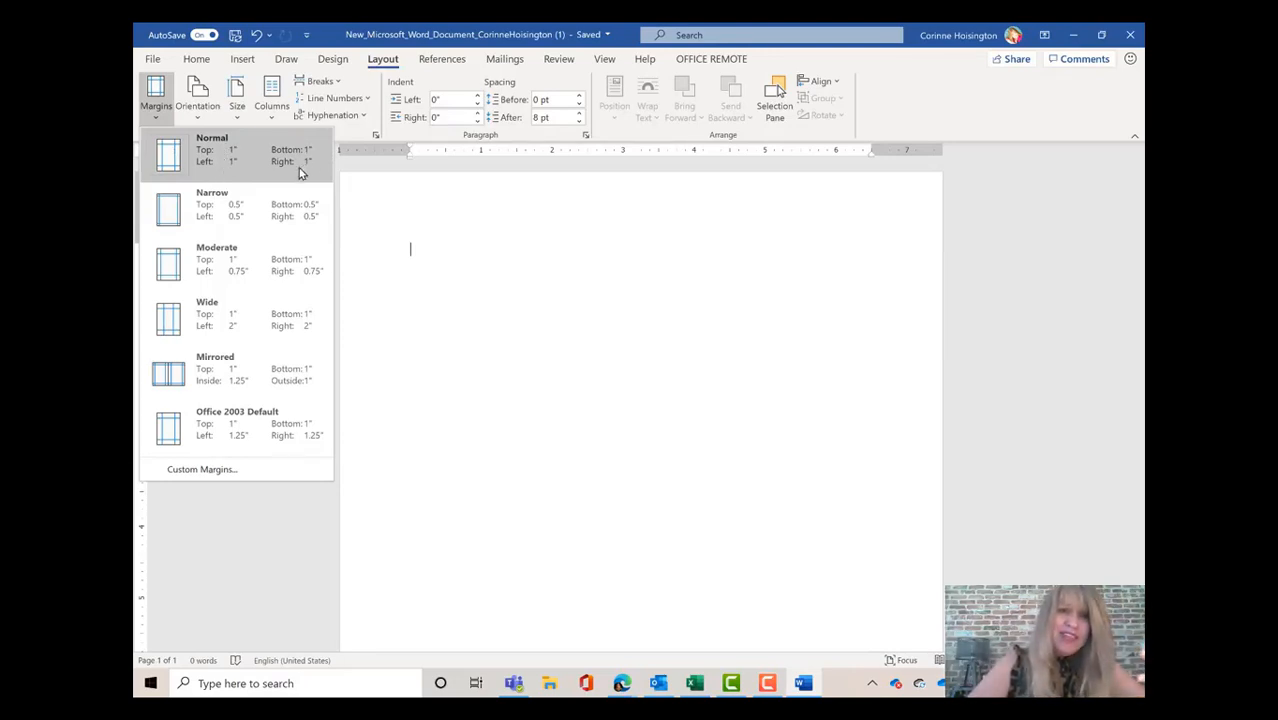
click(178, 228)
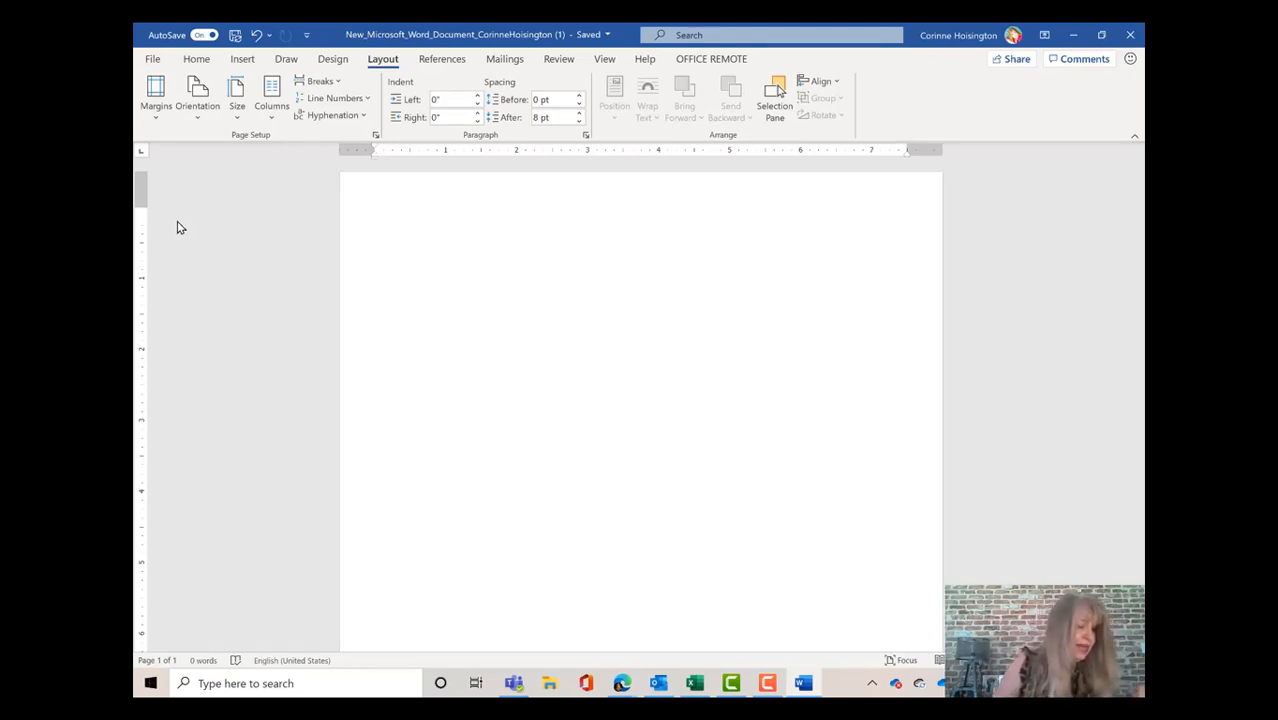
Enter the heading "Wash Your Hands!" at the start of the document and begin a new paragraph below it.
text(w)
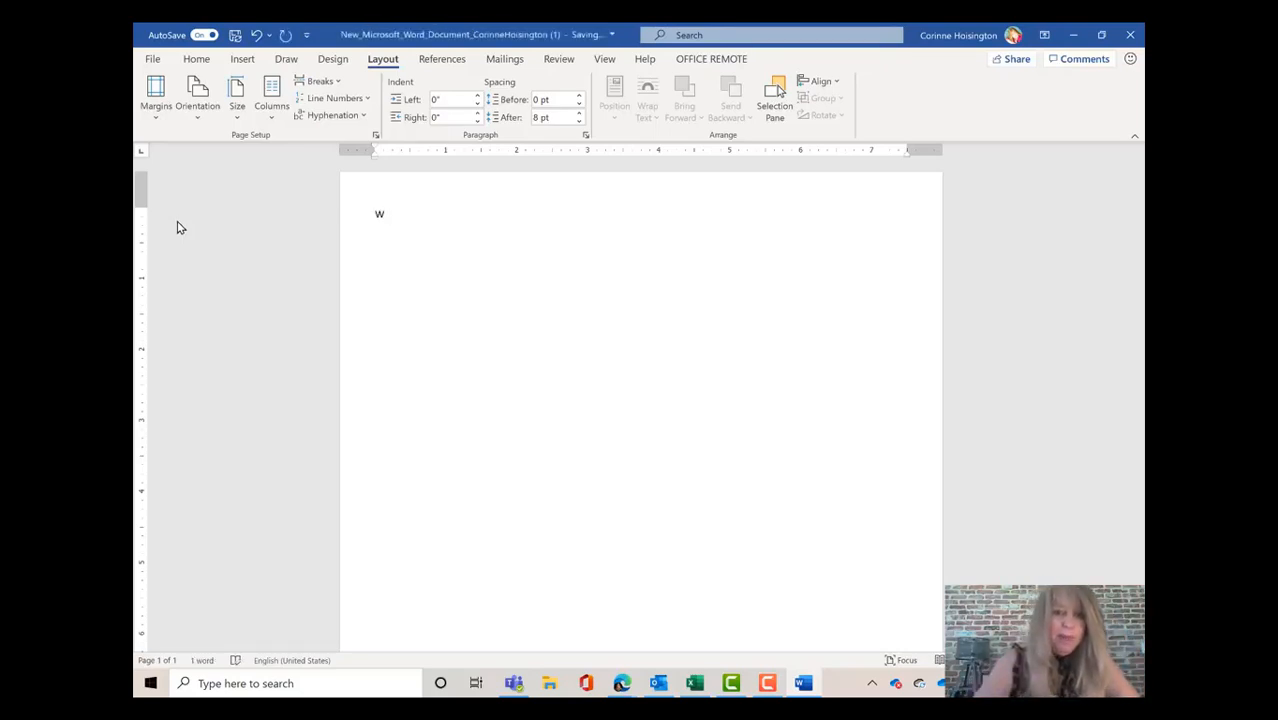
text(ash)
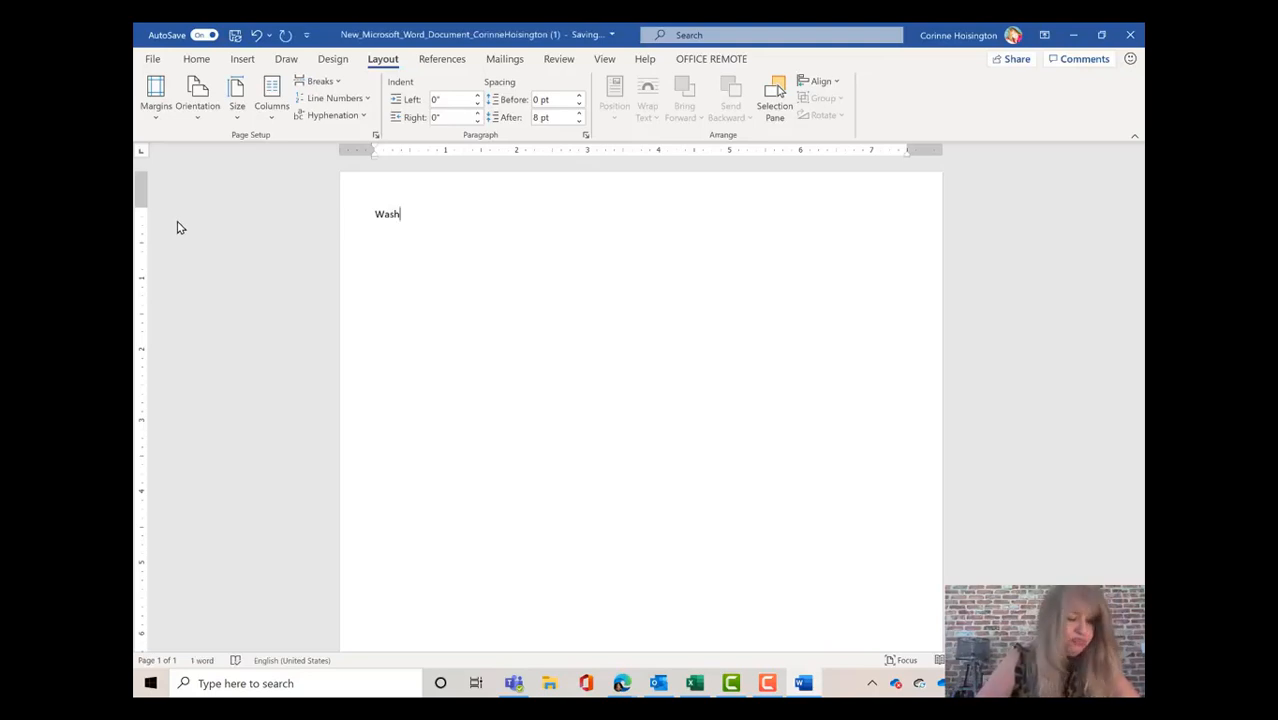
text( Your Ha)
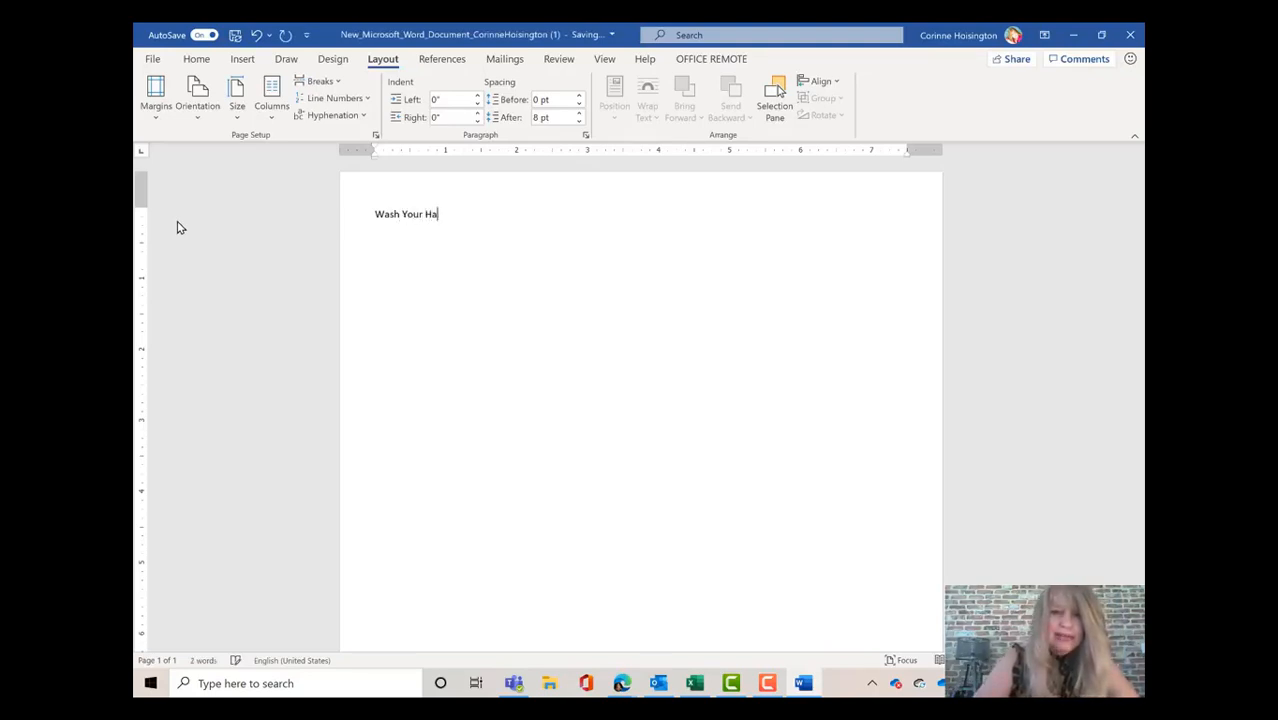
text(nds!)
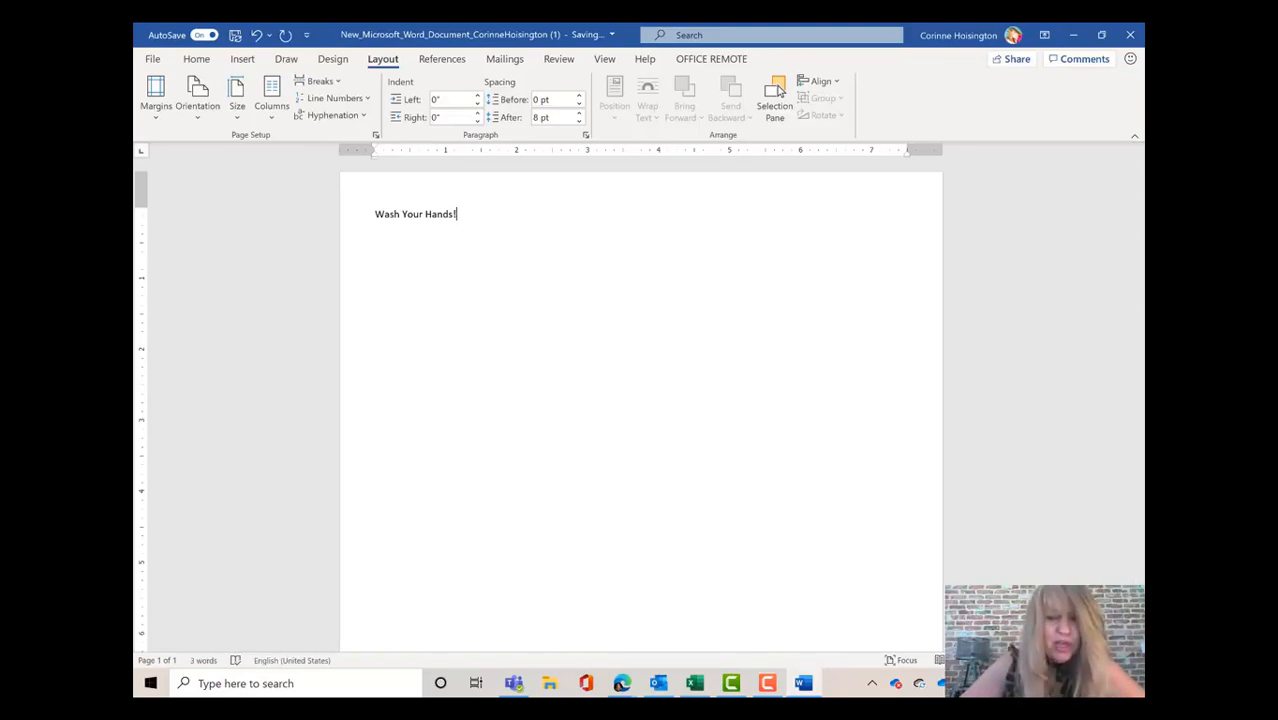
click(1102, 660)
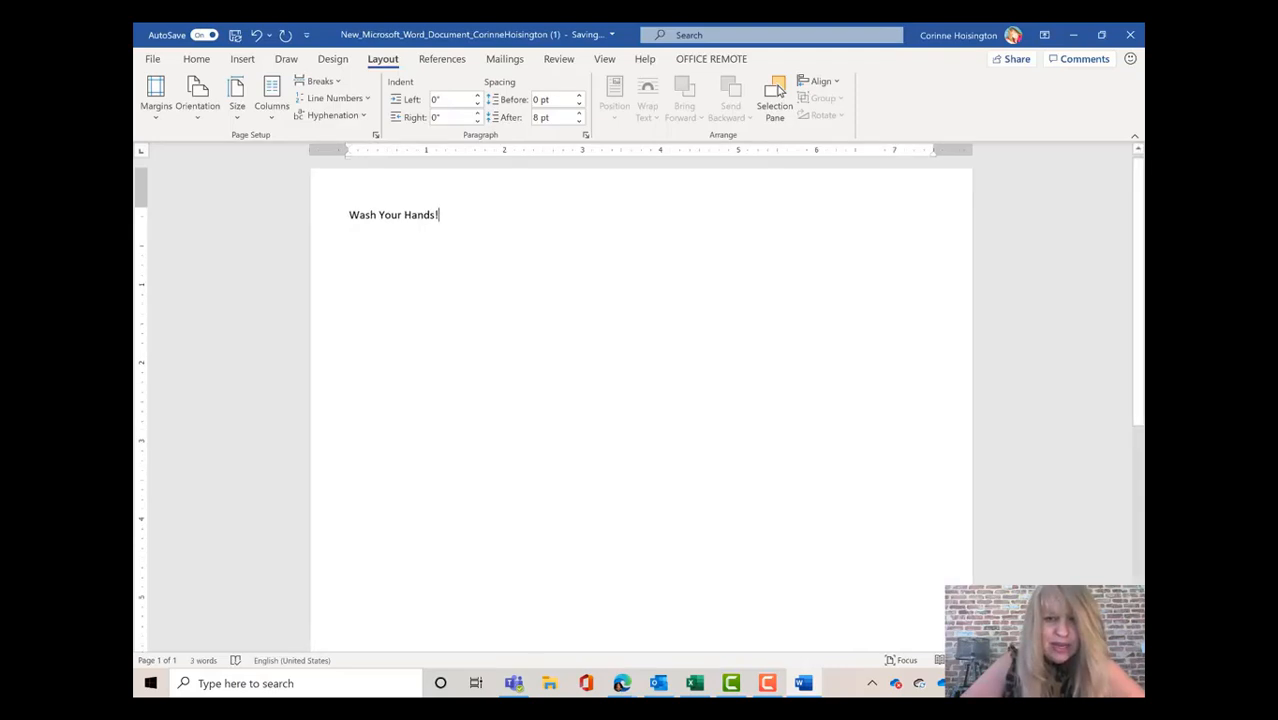
click(1102, 660)
click(1102, 660)
click(1102, 660)
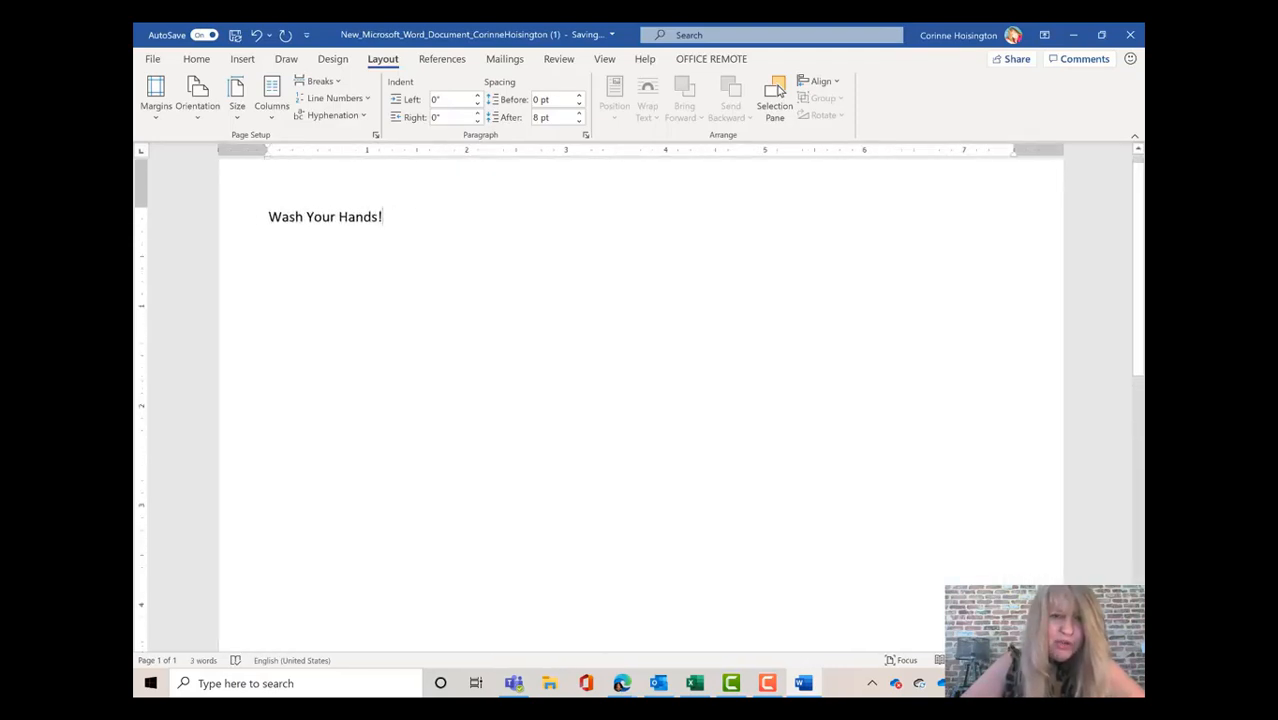
click(1102, 660)
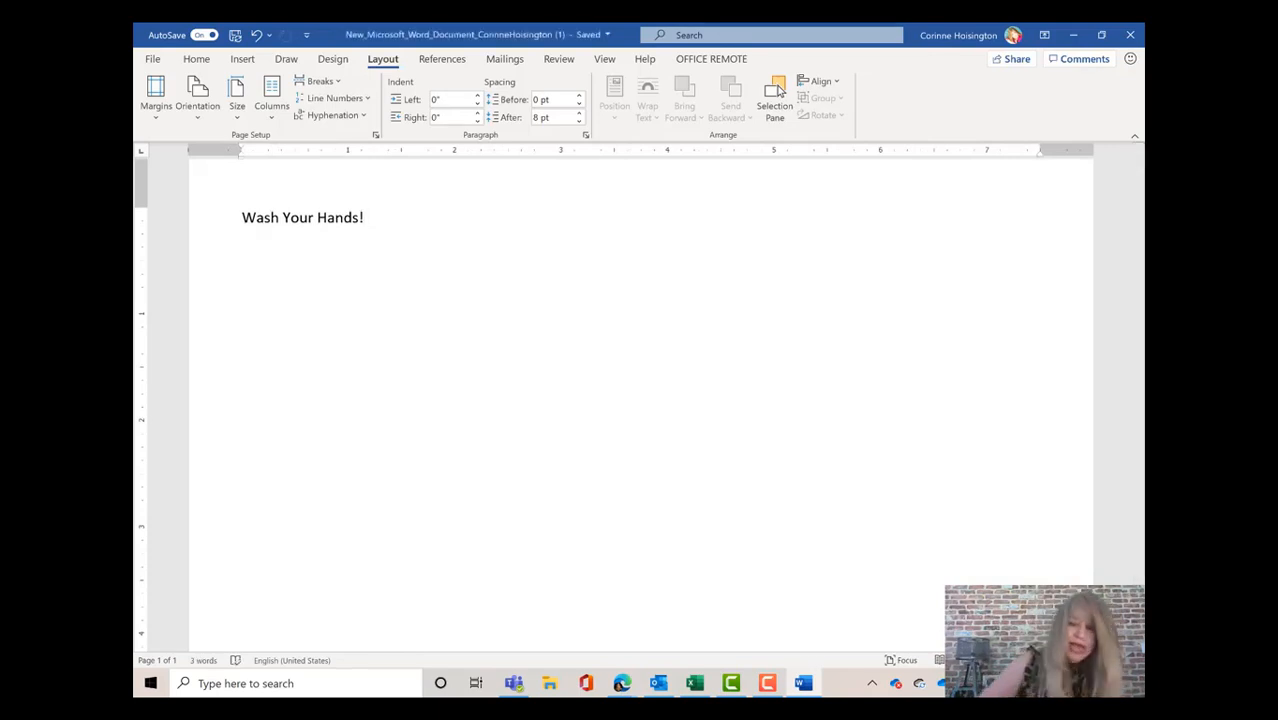
key(Return)
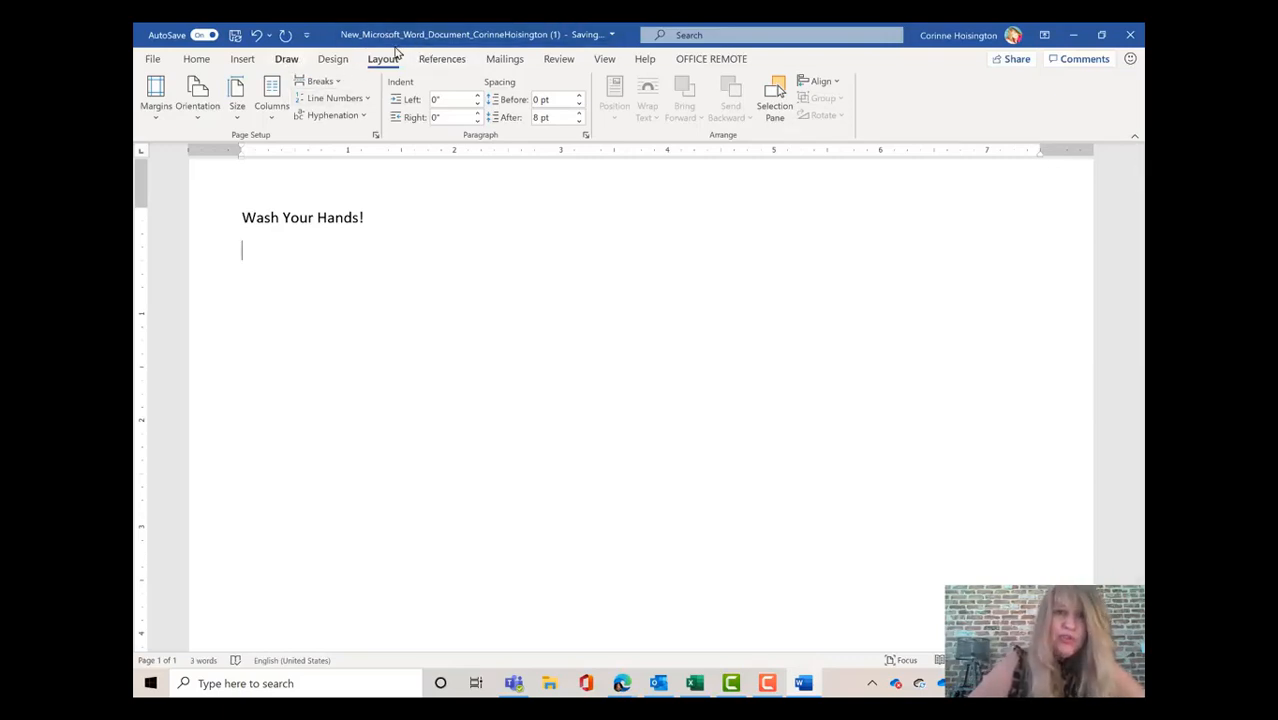
Zoom the document to page width and show the paragraph marks and other hidden formatting symbols.
click(605, 62)
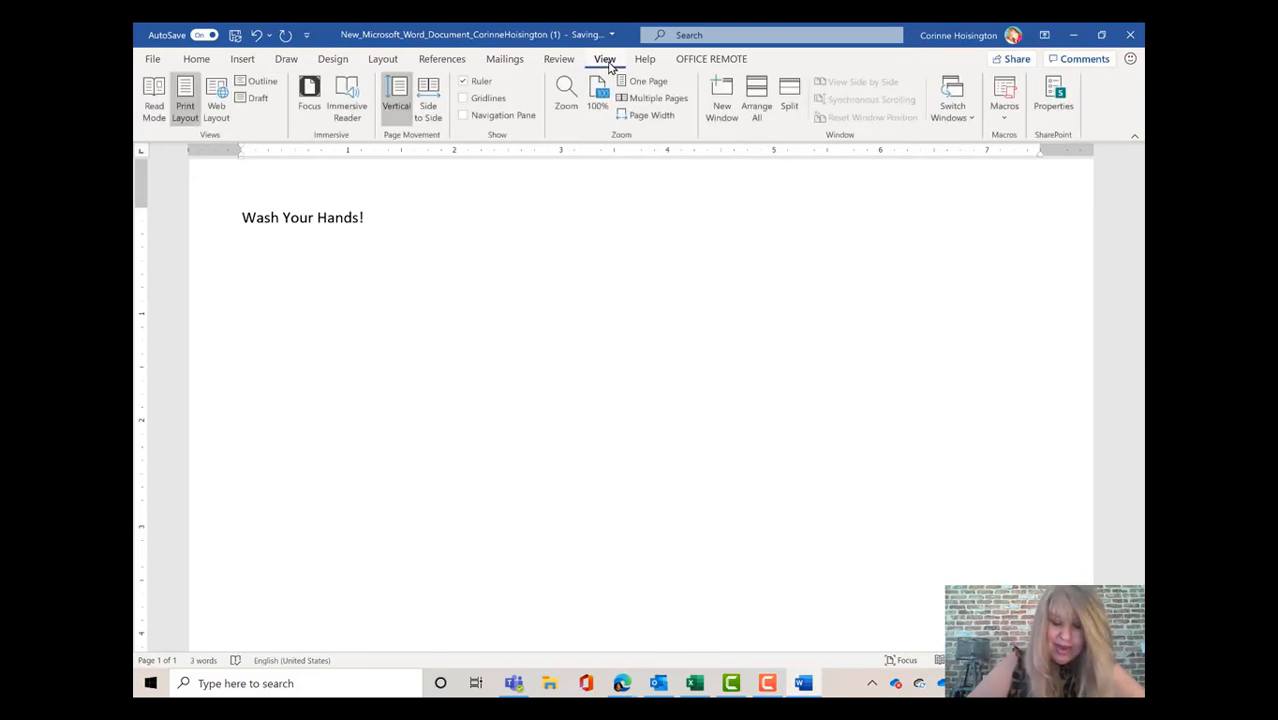
click(659, 122)
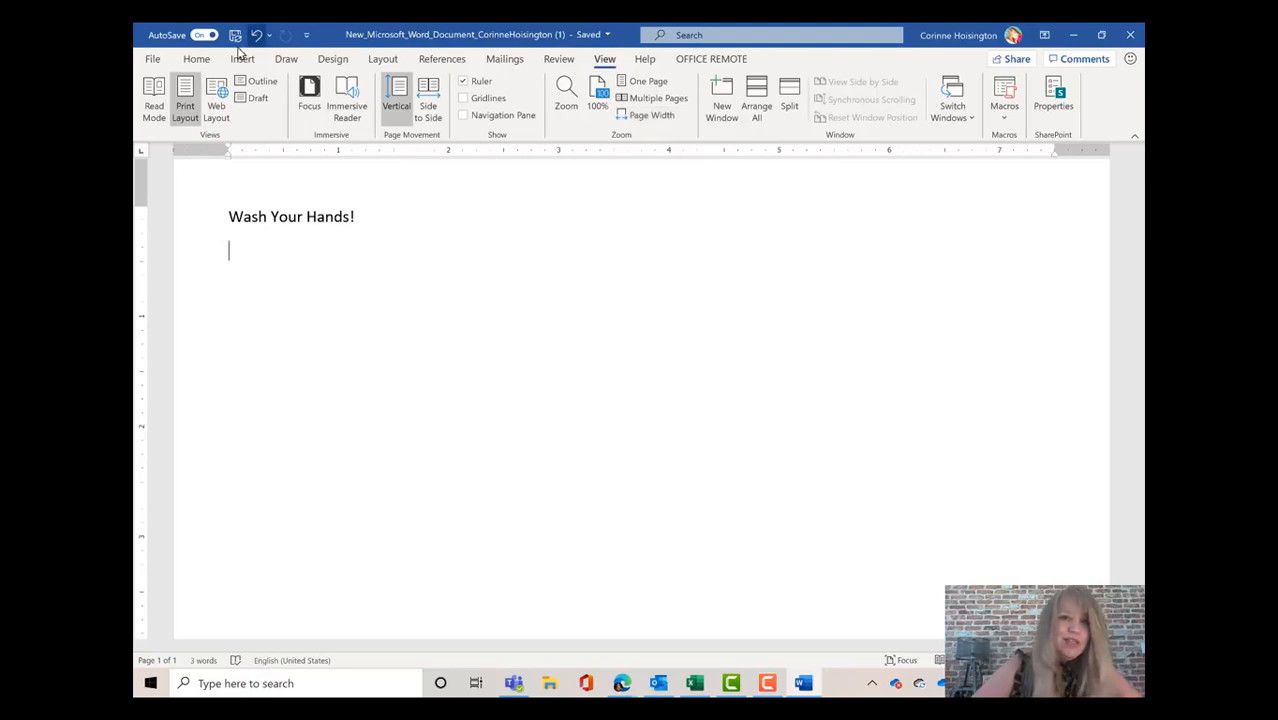
click(197, 59)
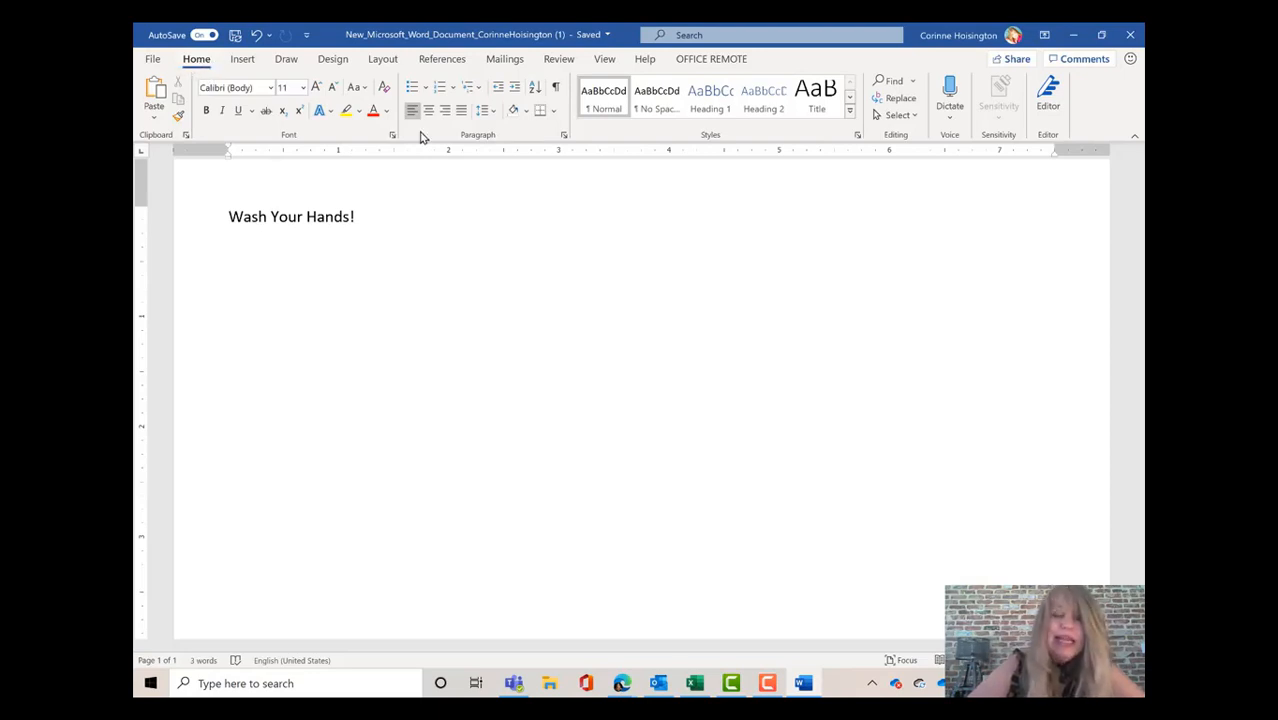
click(557, 91)
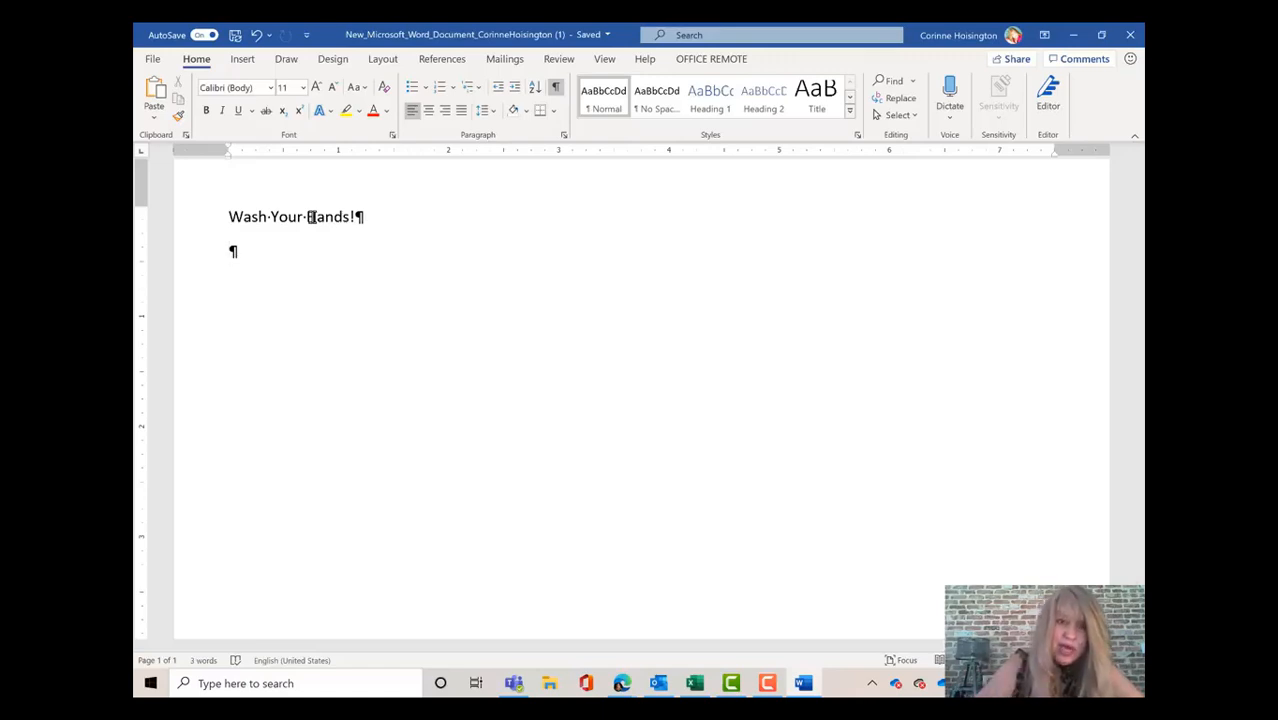
Enter below the heading: "Washing your hands with soap and water can decrease outbreaks of foodborne illness because it can prevent spreading germs from your hands to food.".
text(Washing)
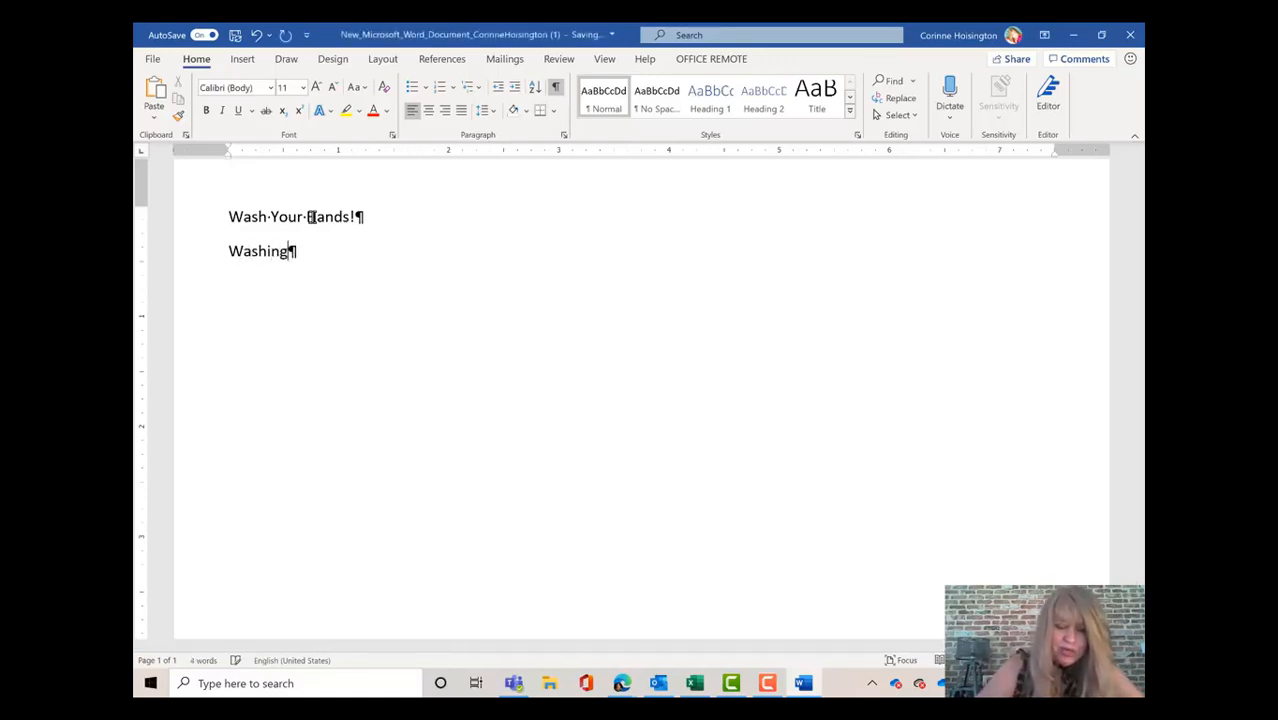
text( your )
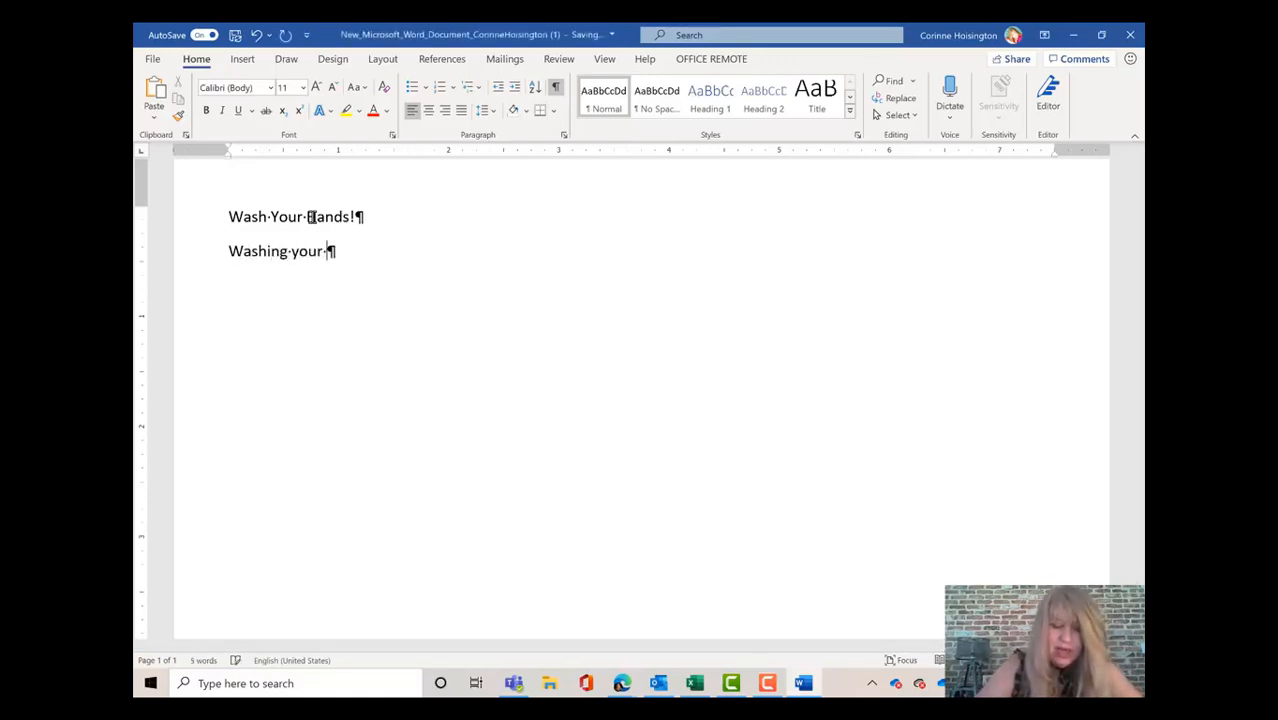
text(hands)
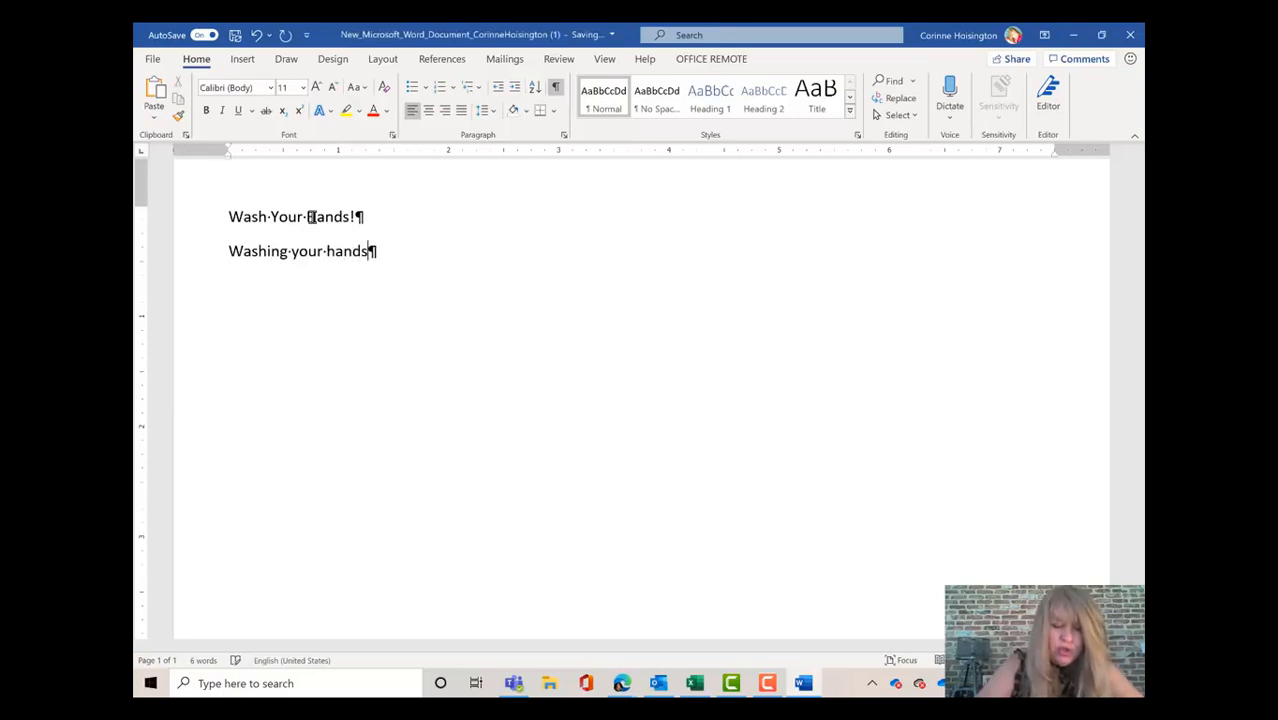
text( with )
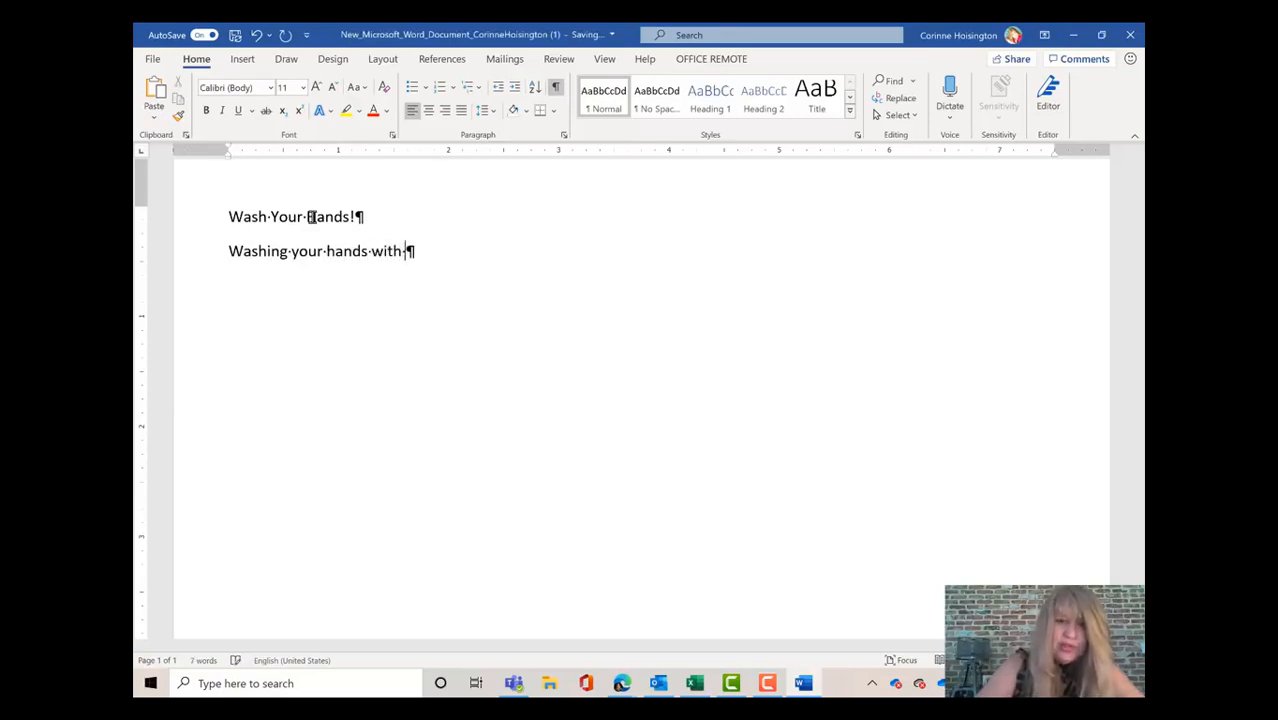
text(soap)
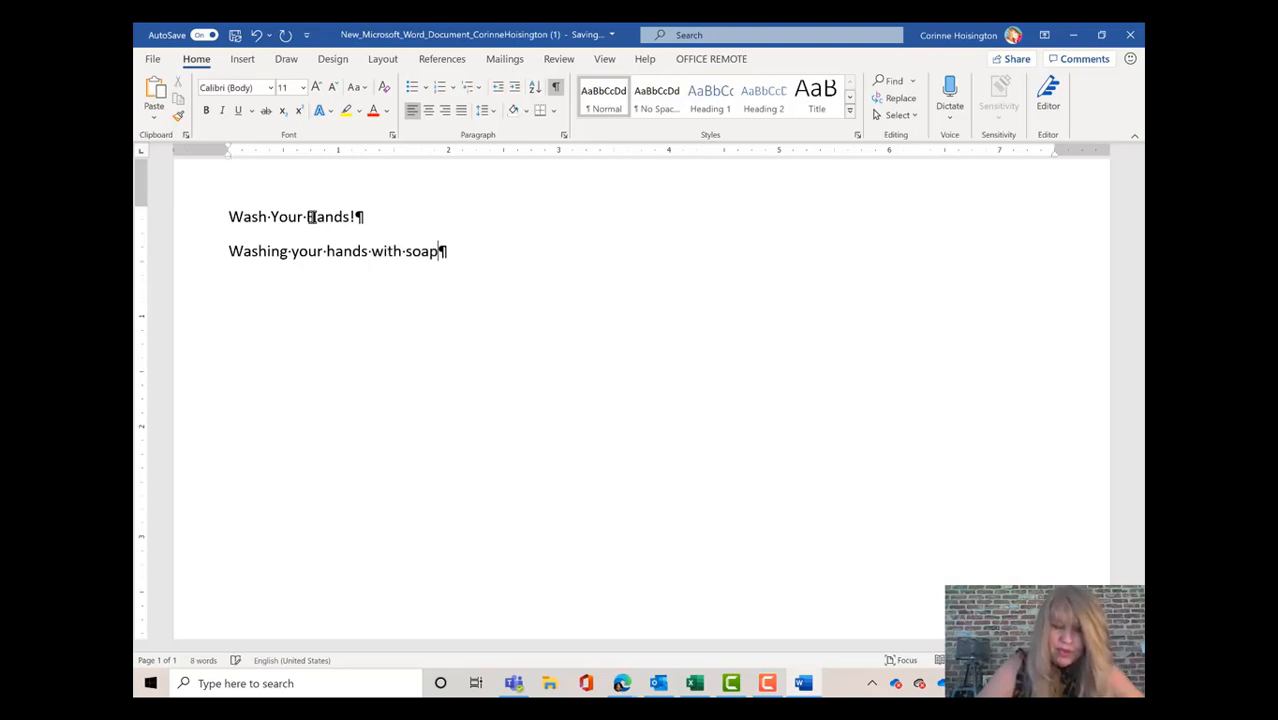
text( and water )
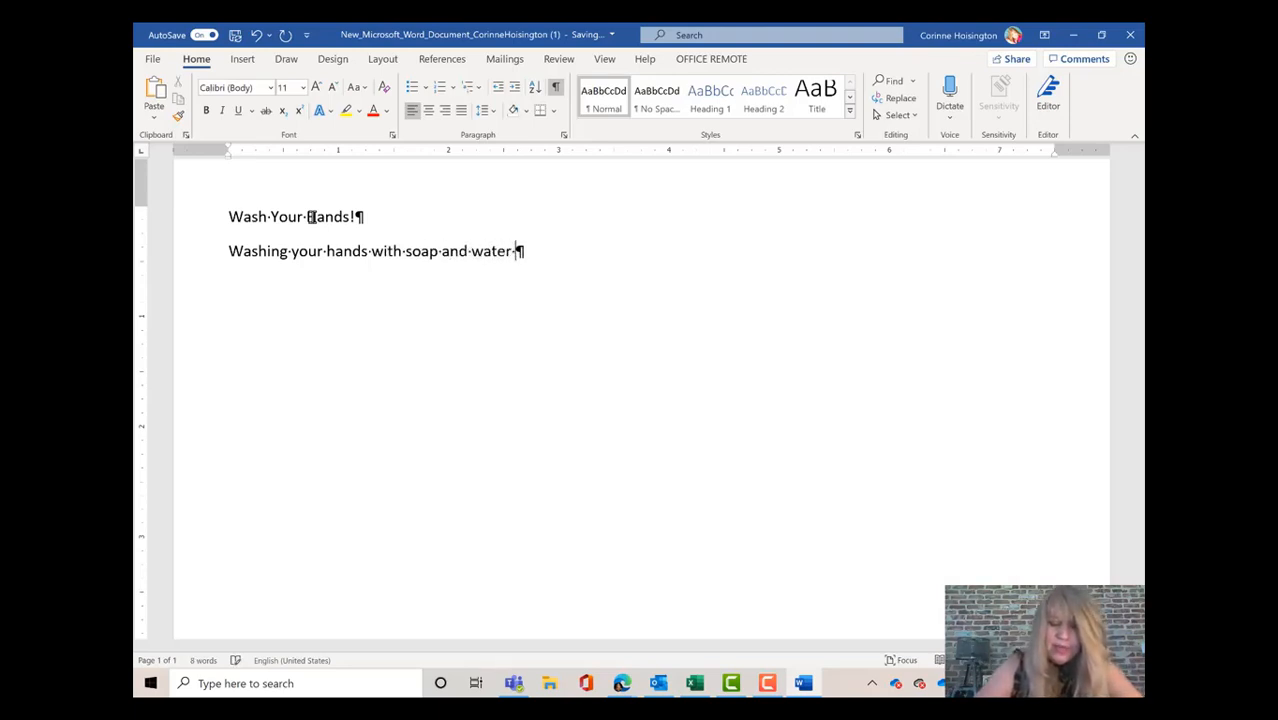
text(can decrea)
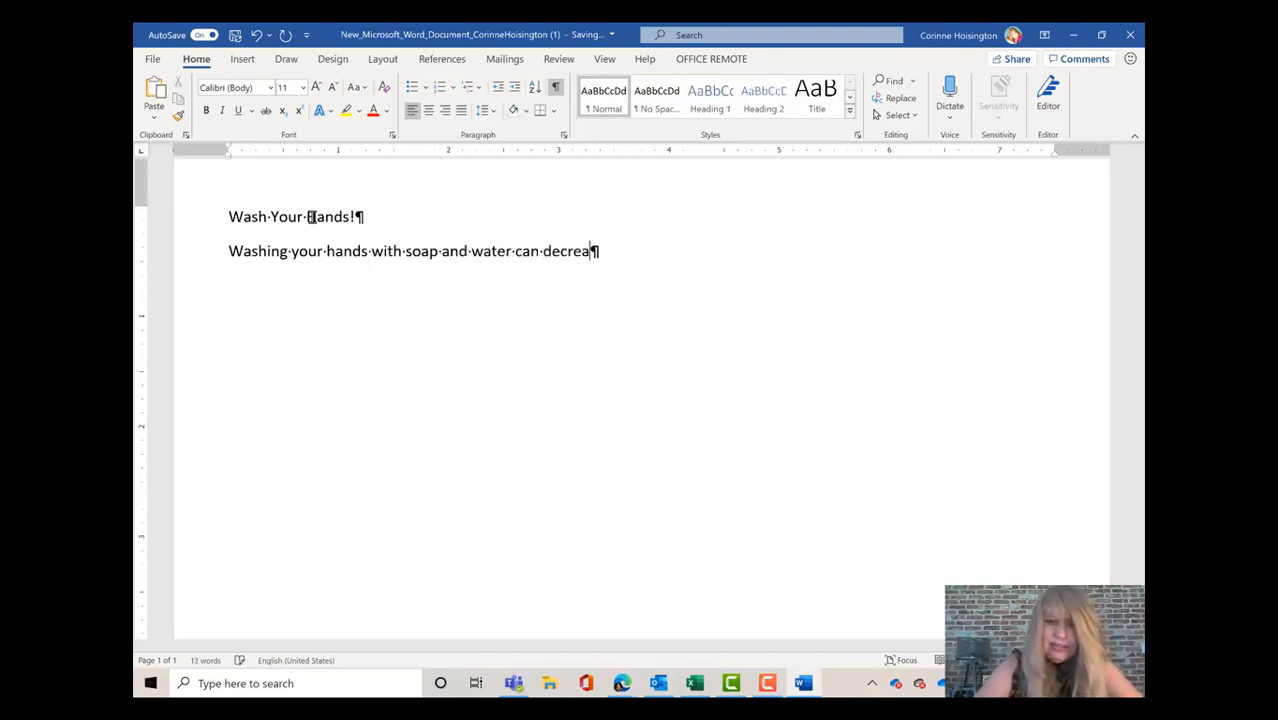
text(se out)
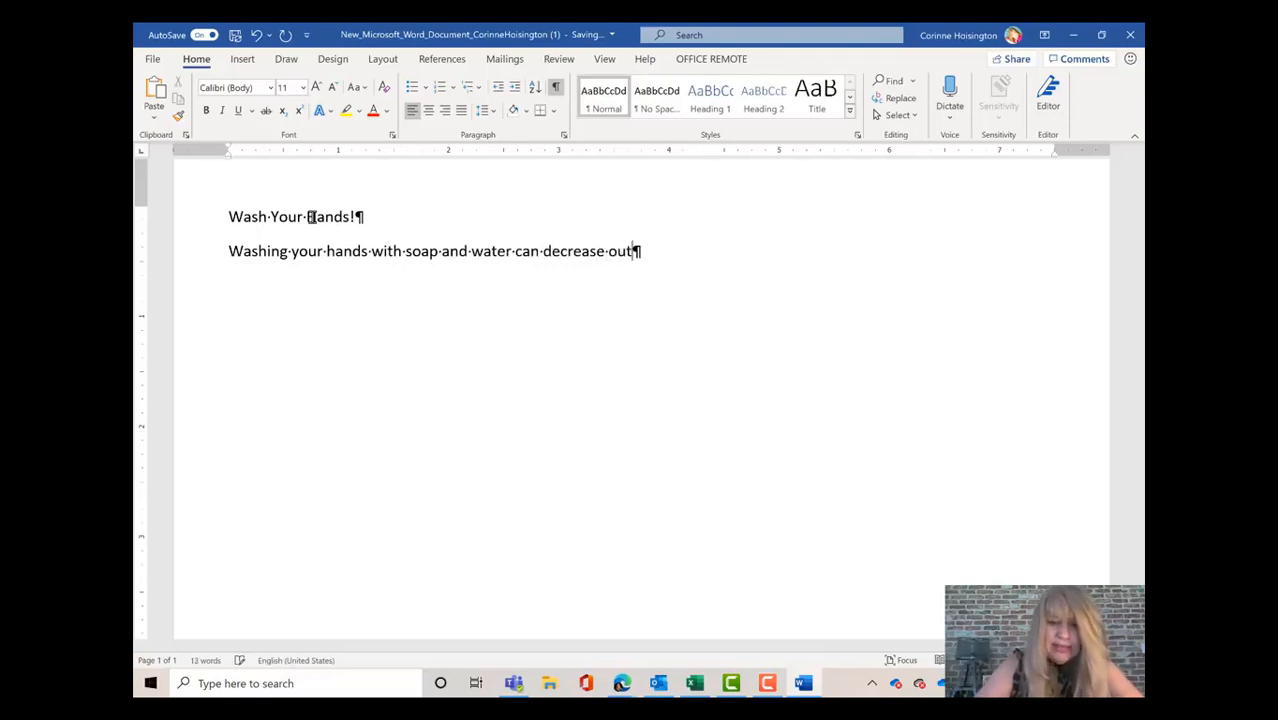
text(breaks of)
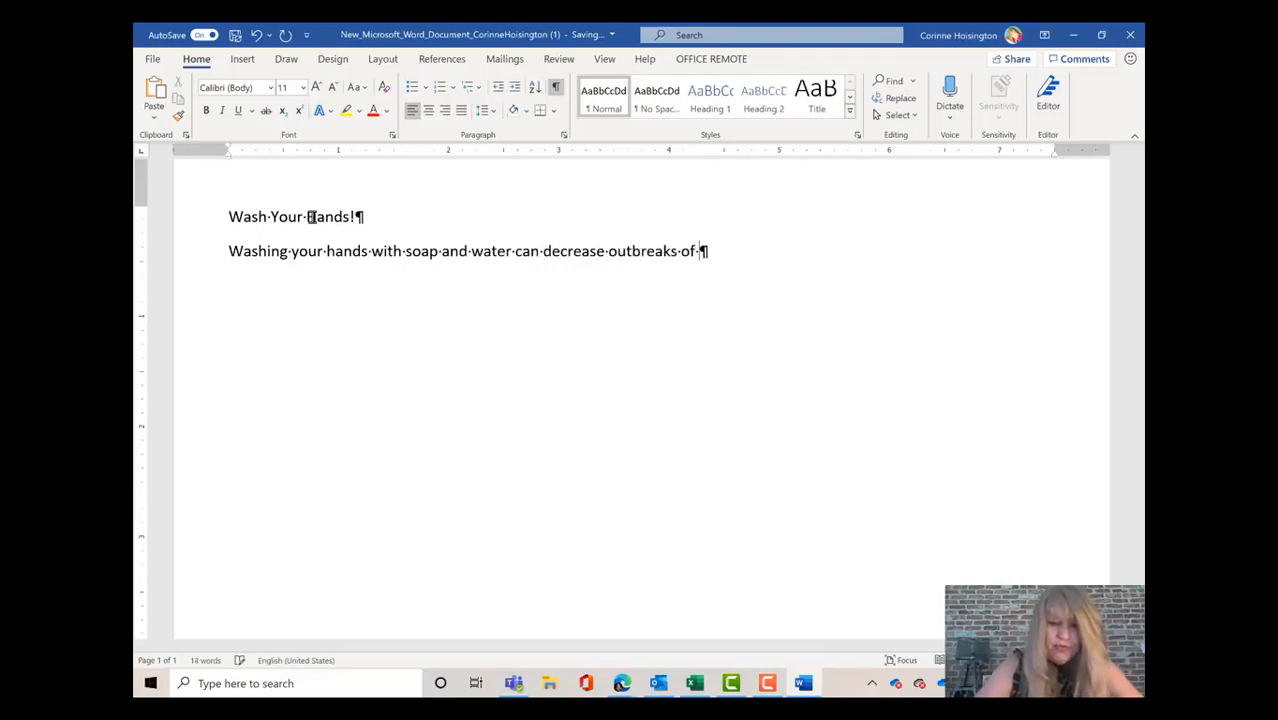
text( foodborne)
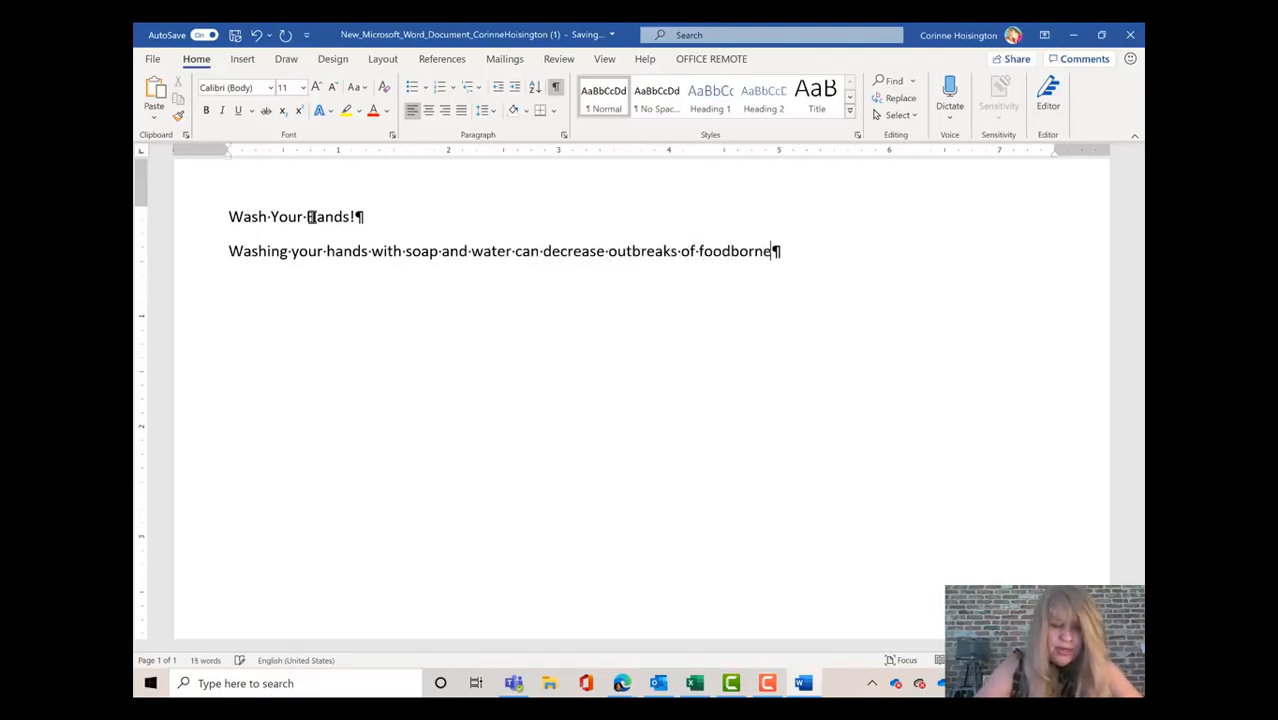
text( illness)
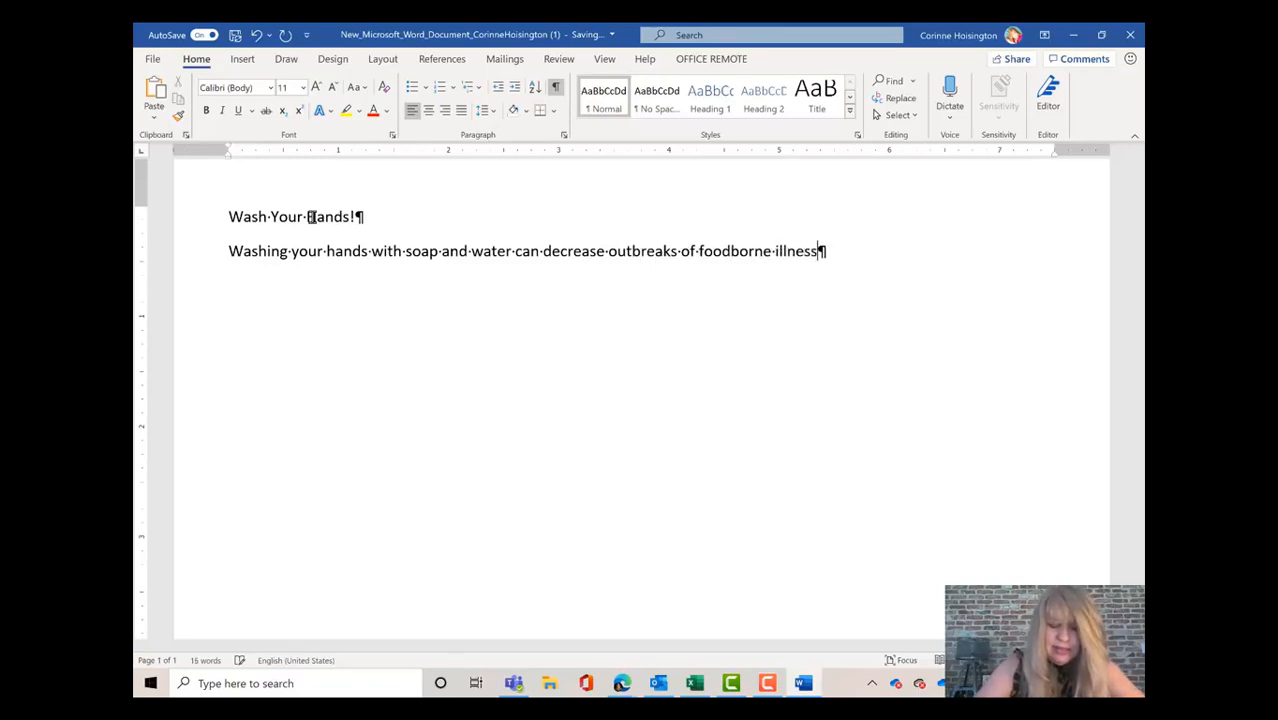
text( becau)
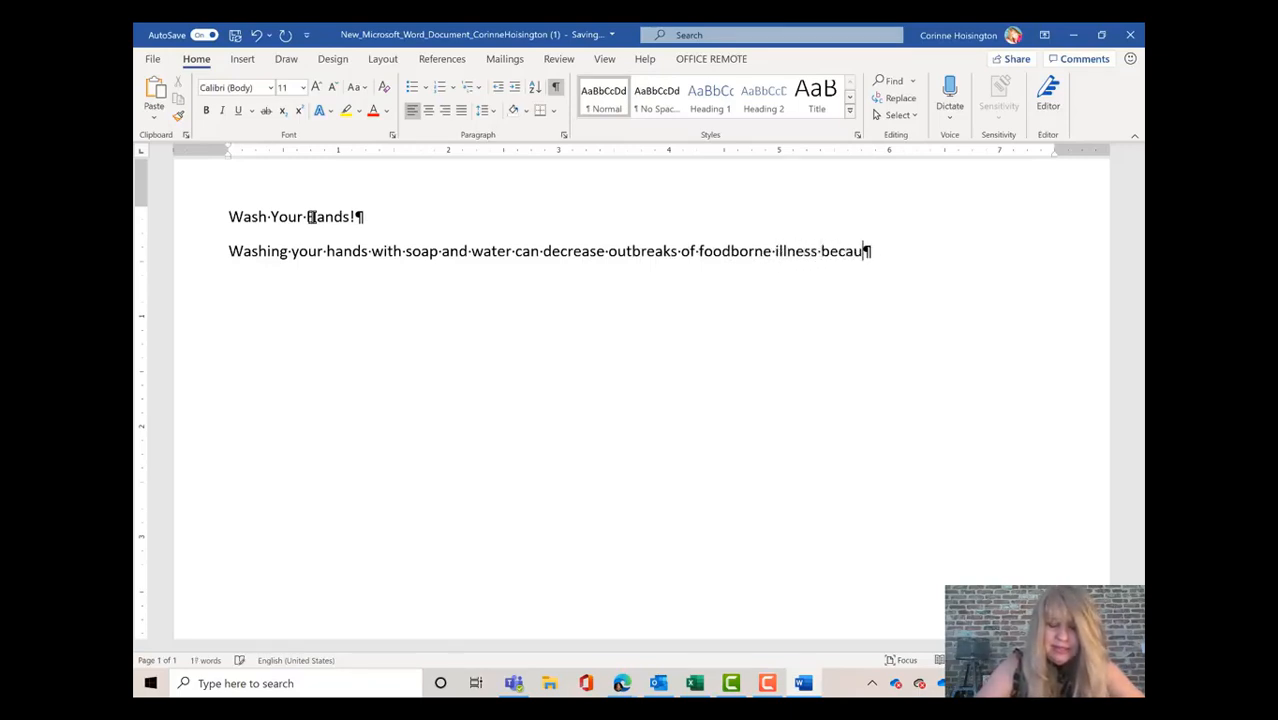
text(se it can pre)
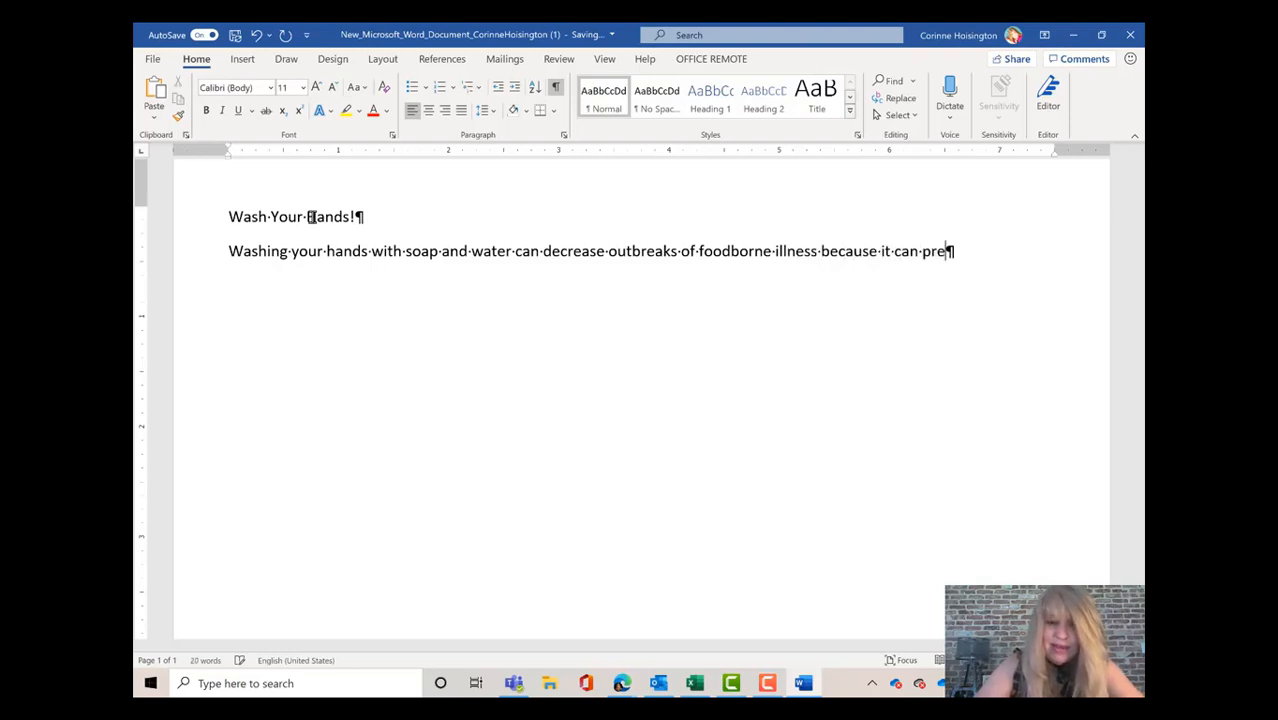
text(vent sp)
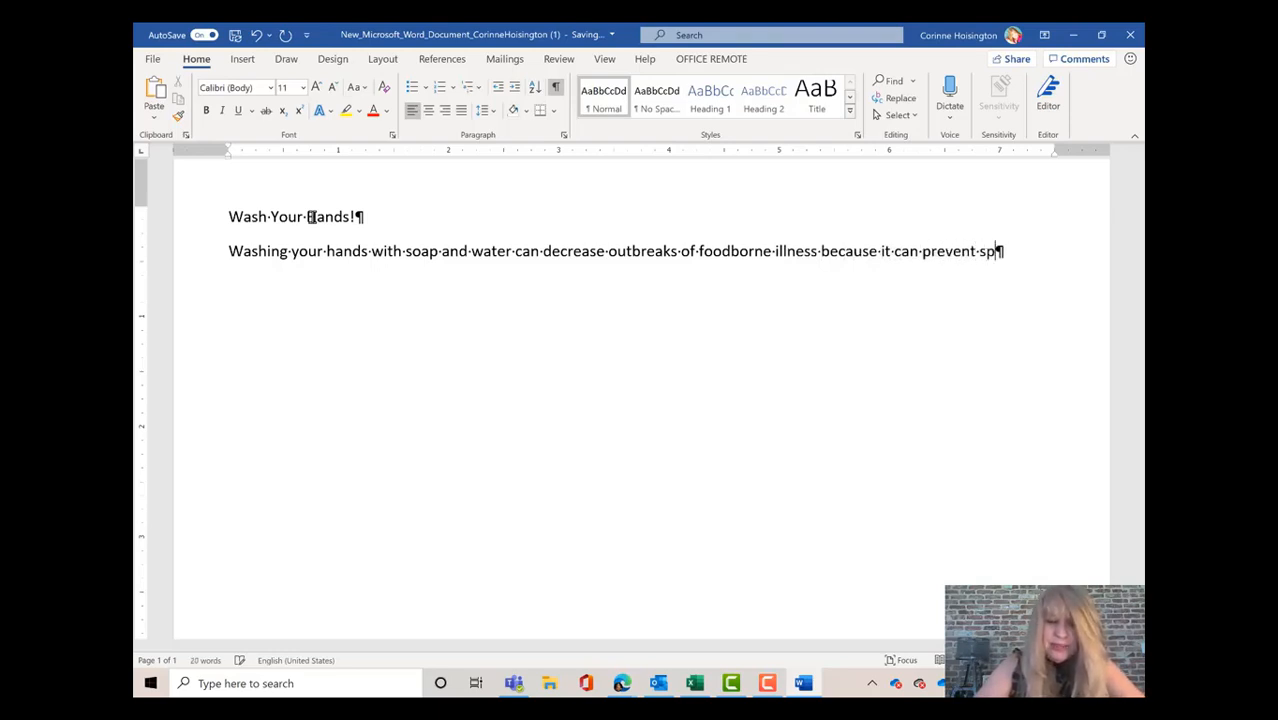
text(reading ger)
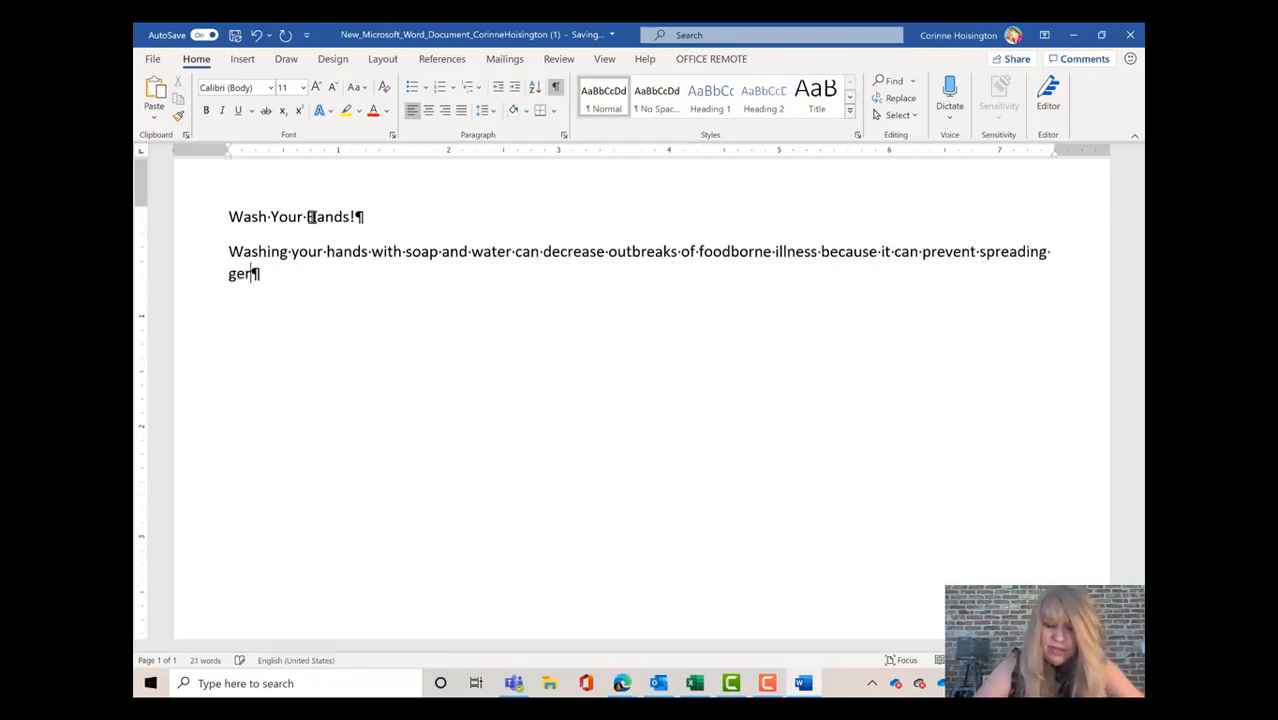
text(ms from your hands t)
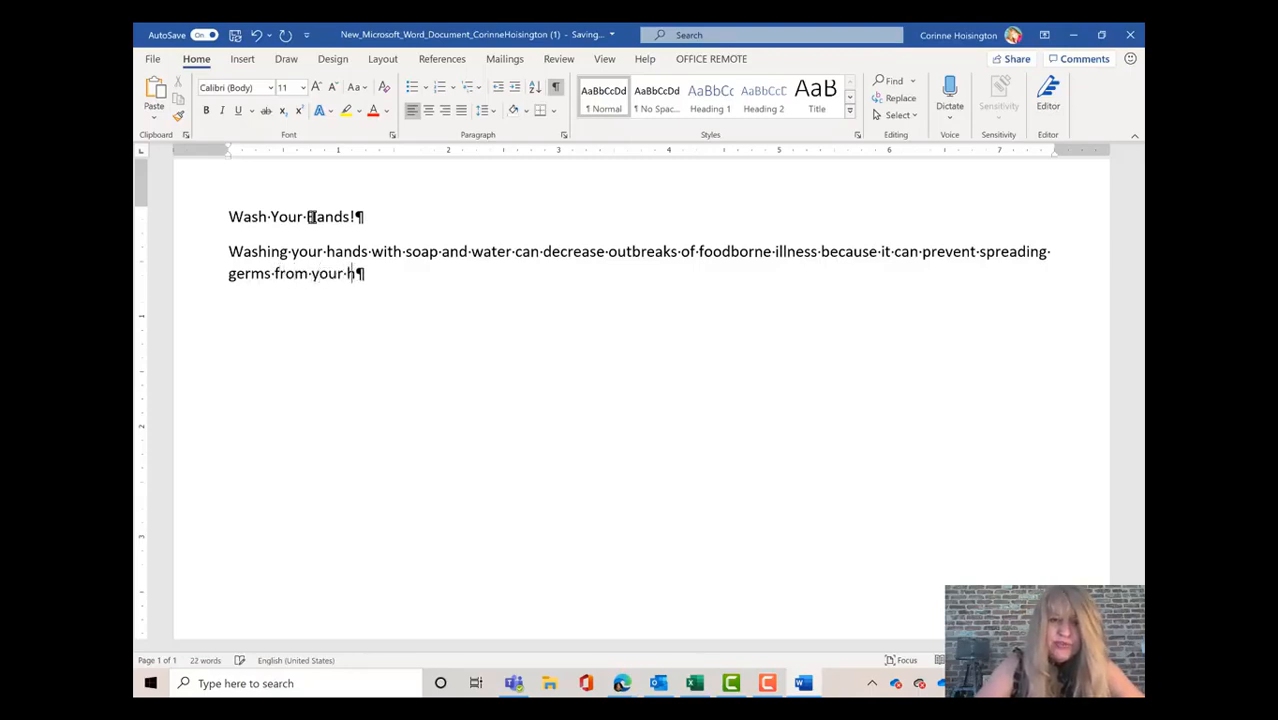
text(o food.)
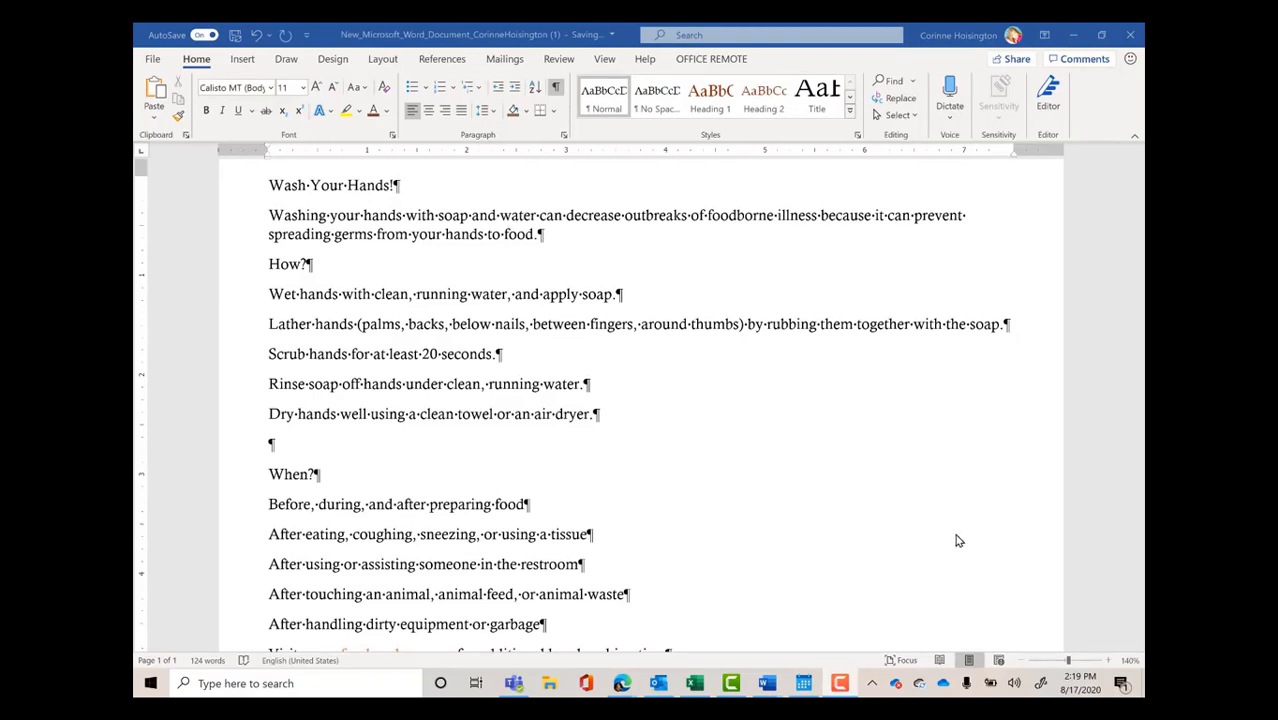
scroll(1034, 420, down, 3)
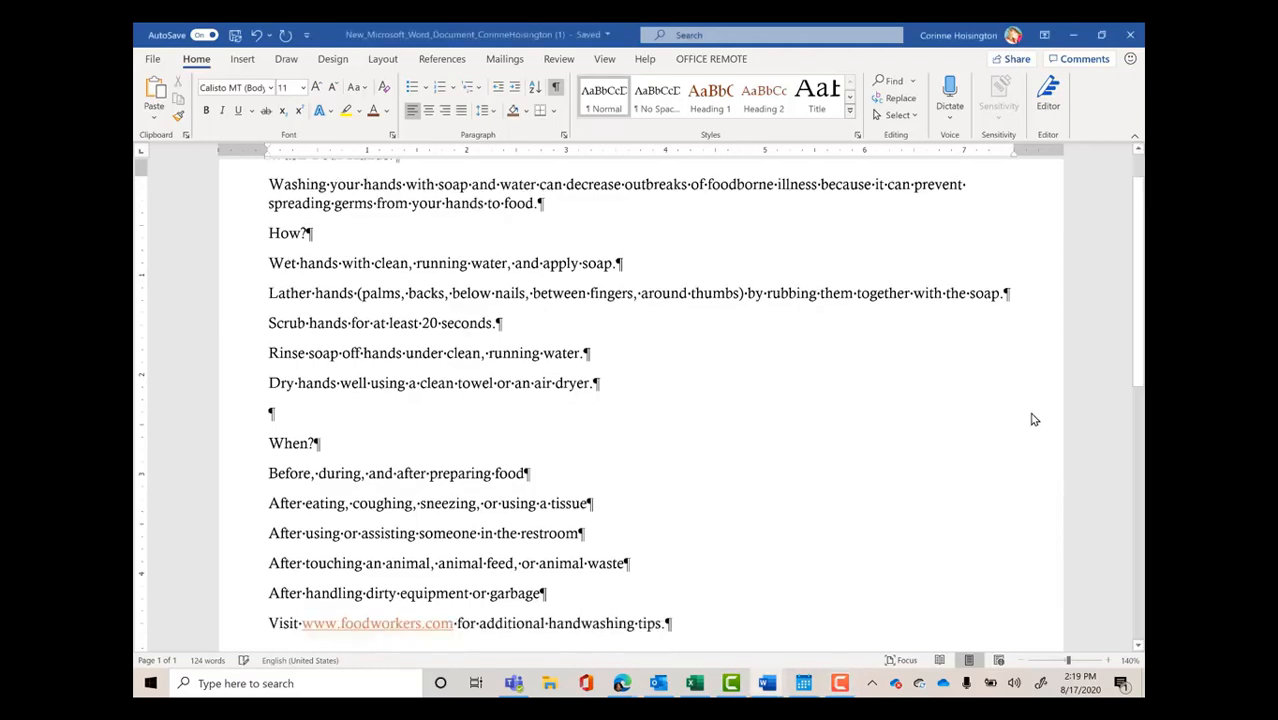
scroll(1034, 420, up, 5)
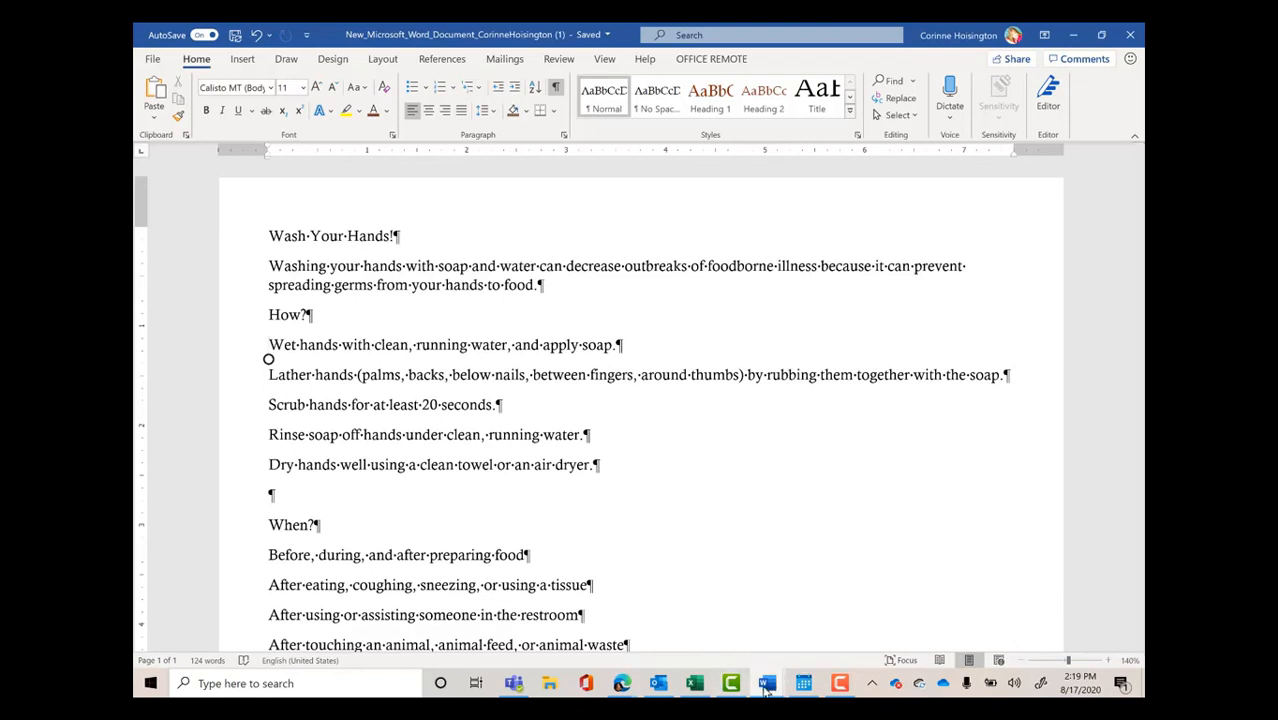
Review the finished, formatted handwashing flyer, and return to the unformatted flyer document.
mouse_move(766, 686)
click(852, 627)
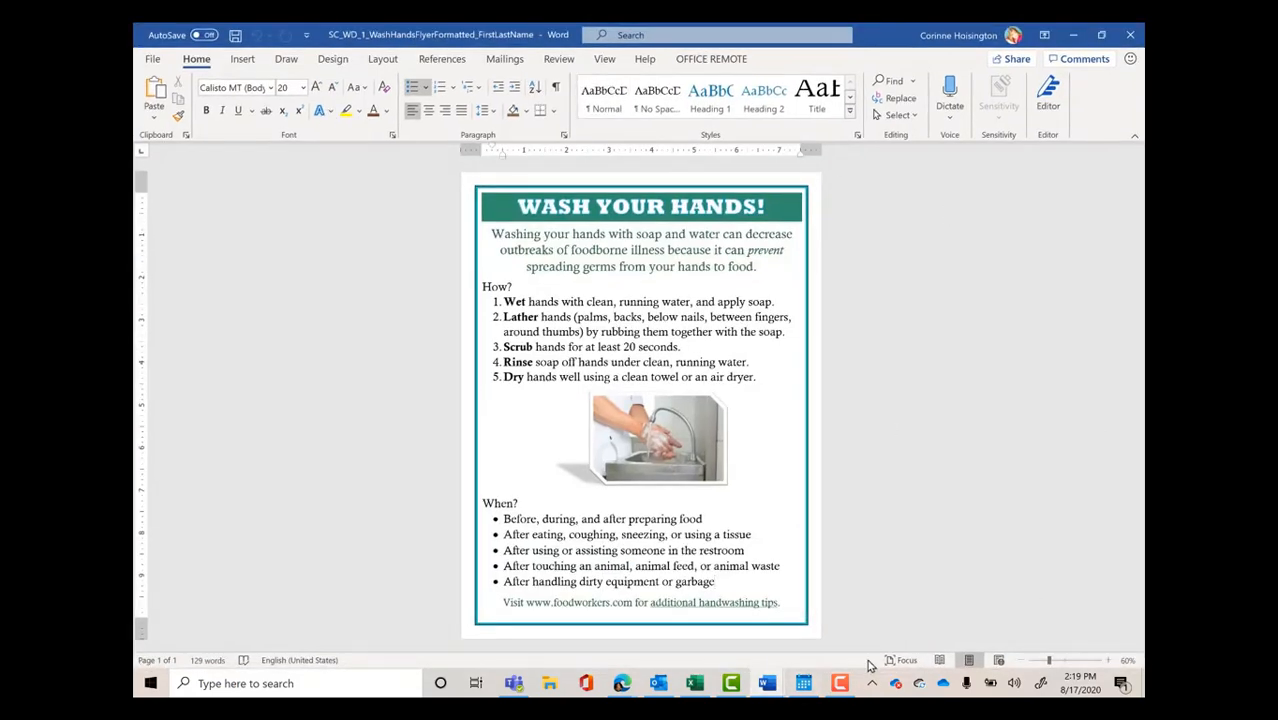
click(1073, 35)
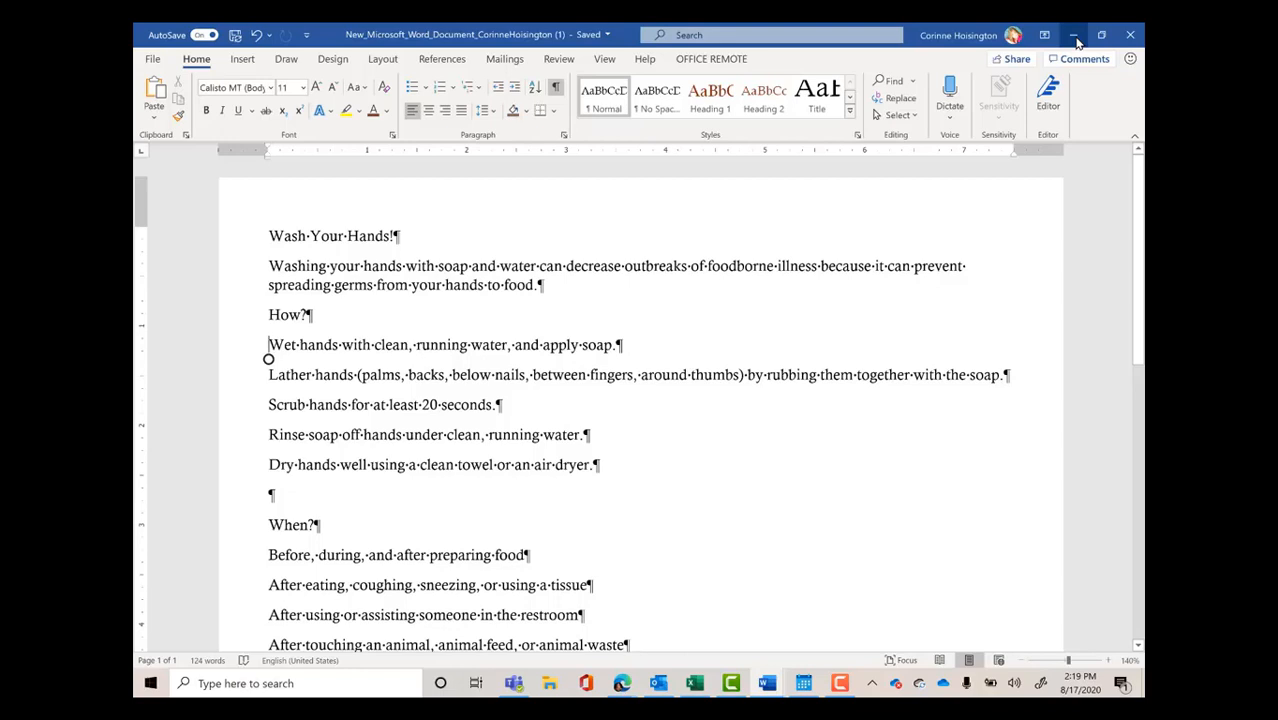
click(841, 685)
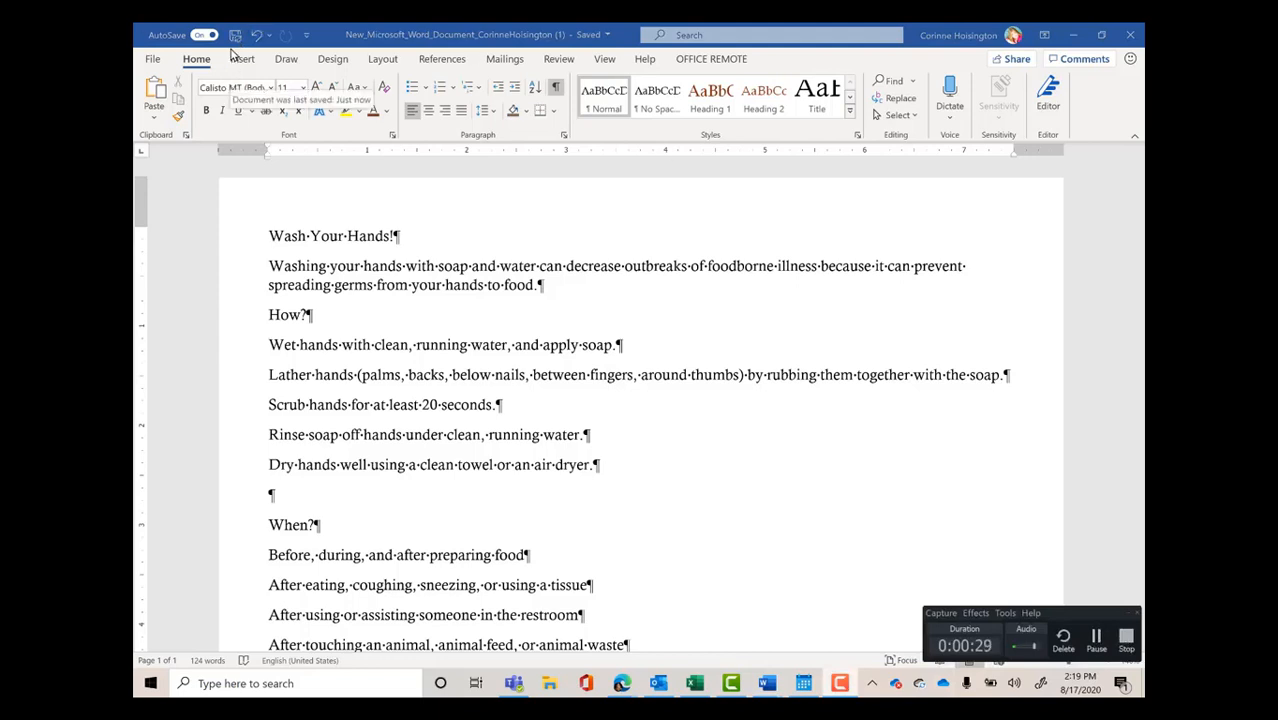
Apply the Office theme to the document and display the font colors it offers.
click(346, 65)
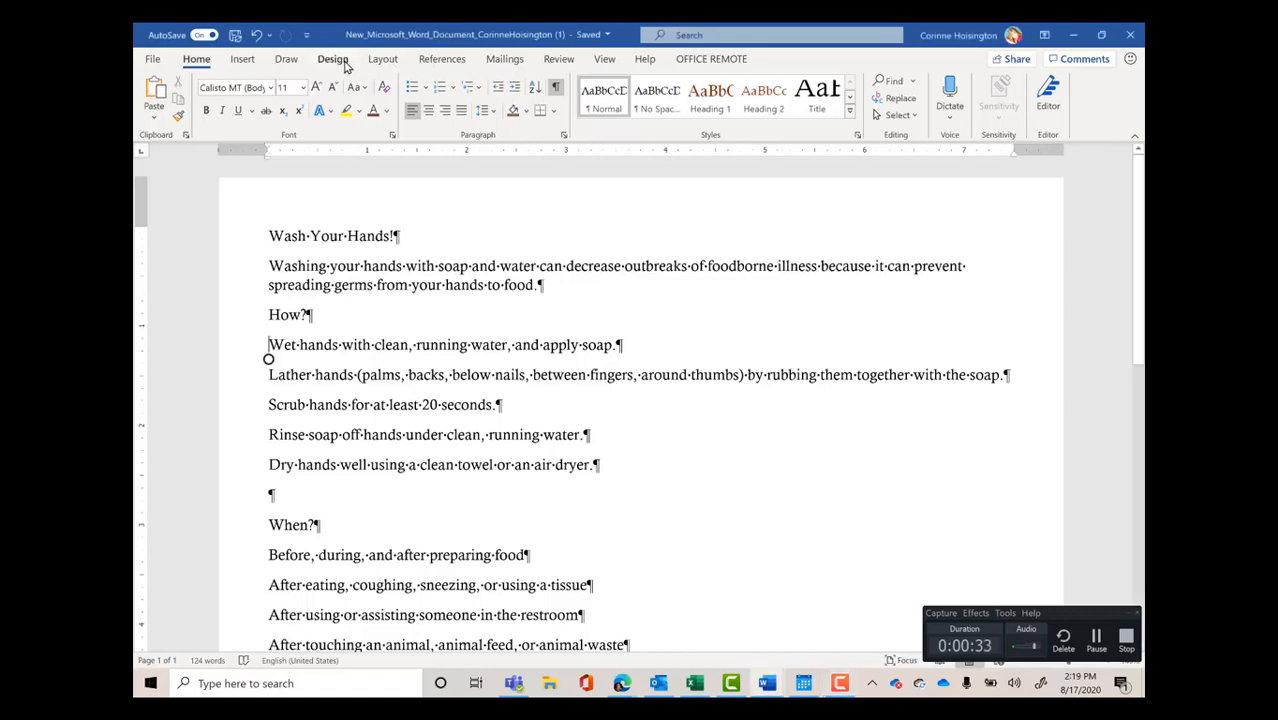
click(340, 62)
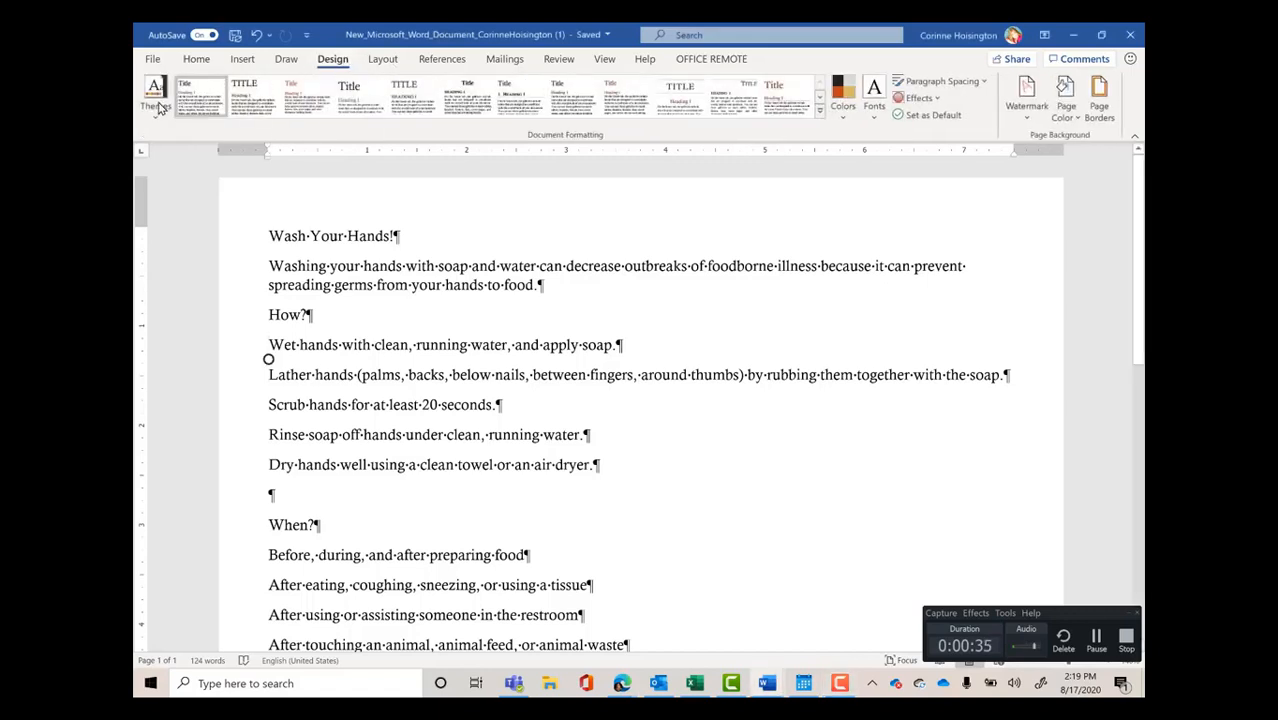
click(199, 62)
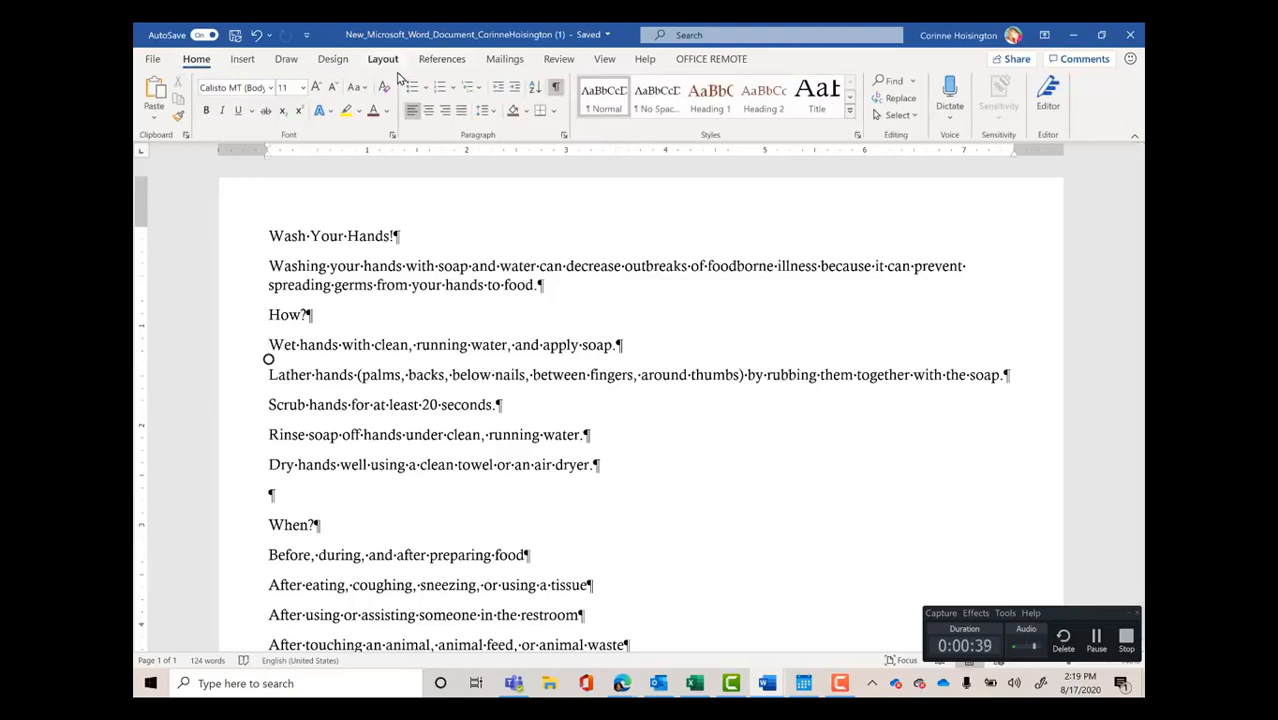
click(344, 62)
click(155, 98)
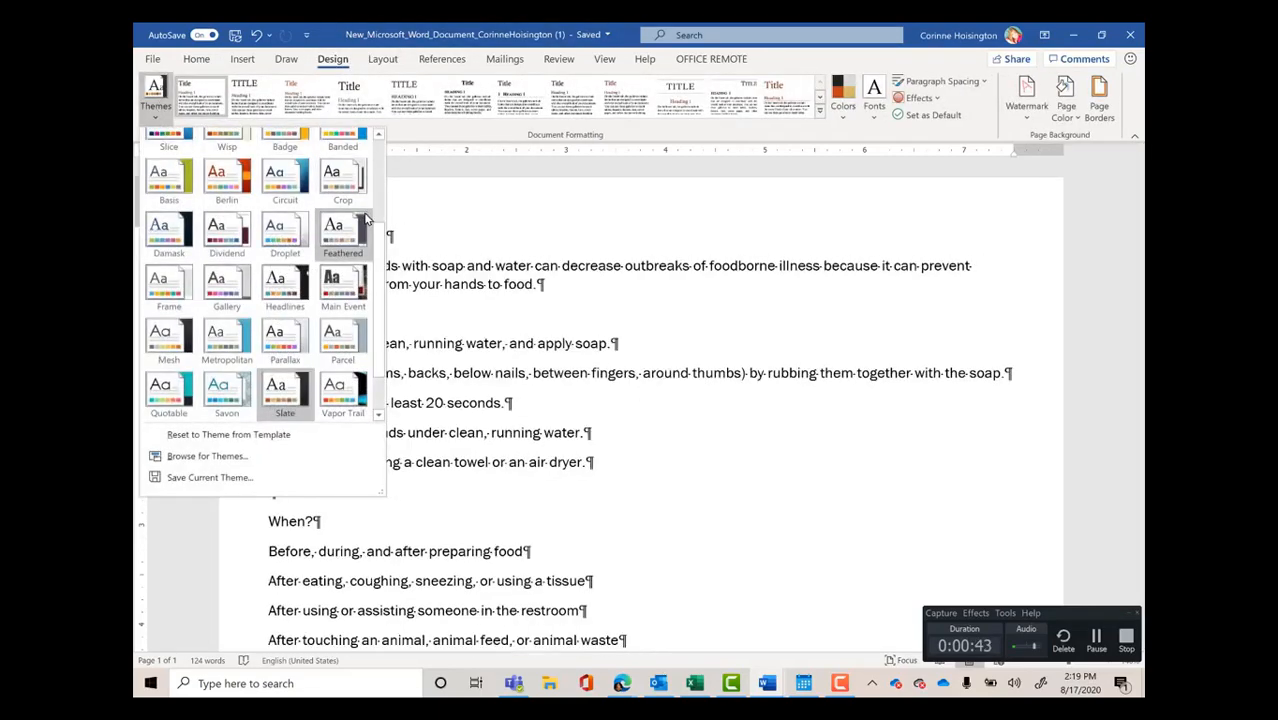
scroll(180, 160, up, 3)
click(166, 176)
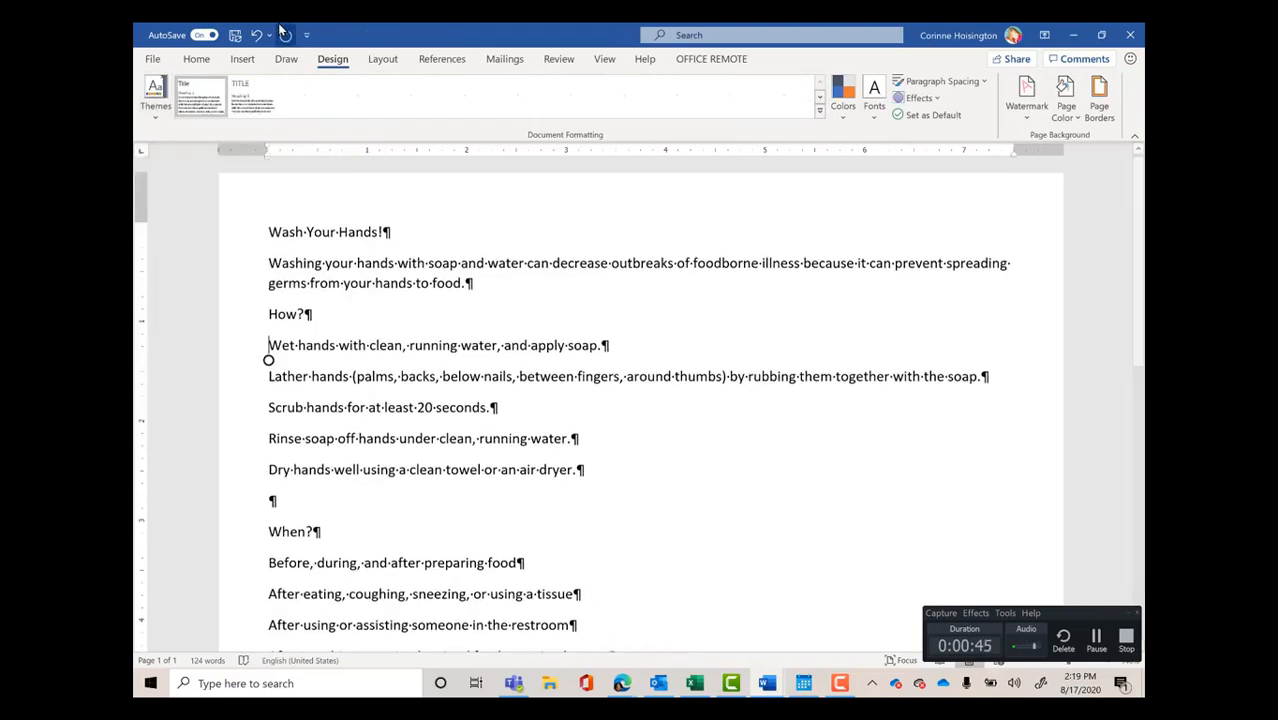
click(196, 58)
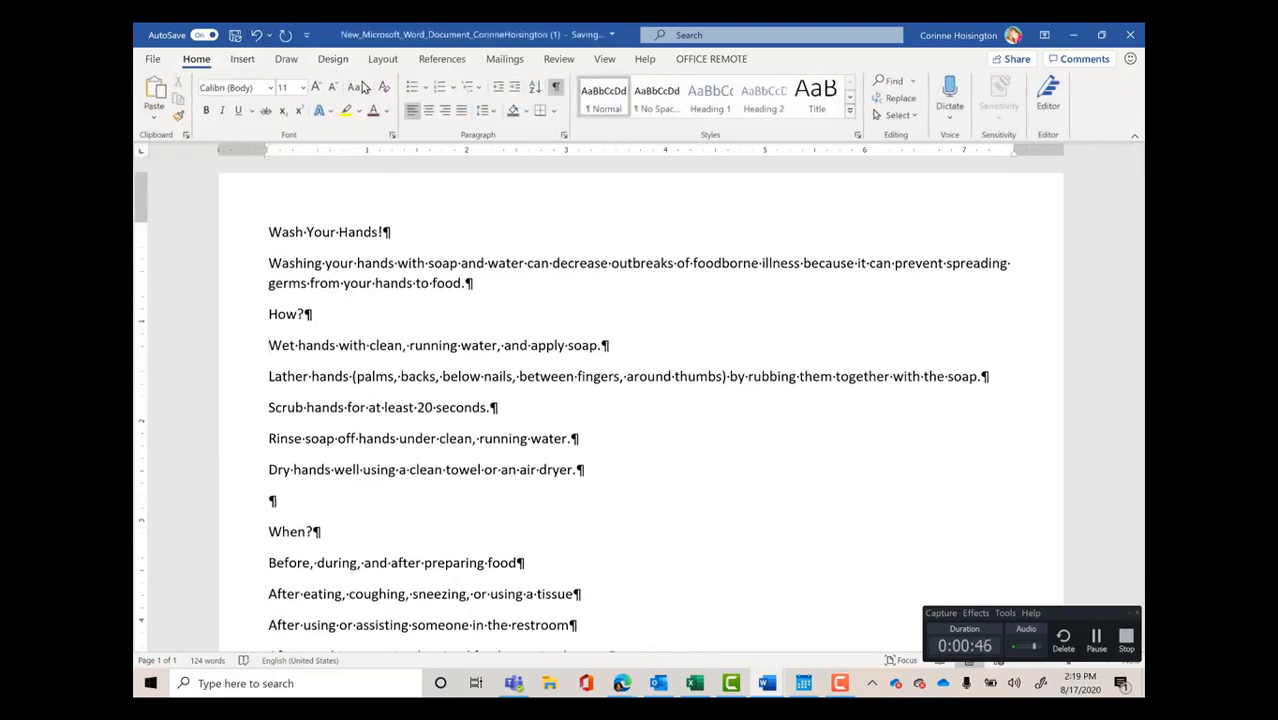
click(388, 112)
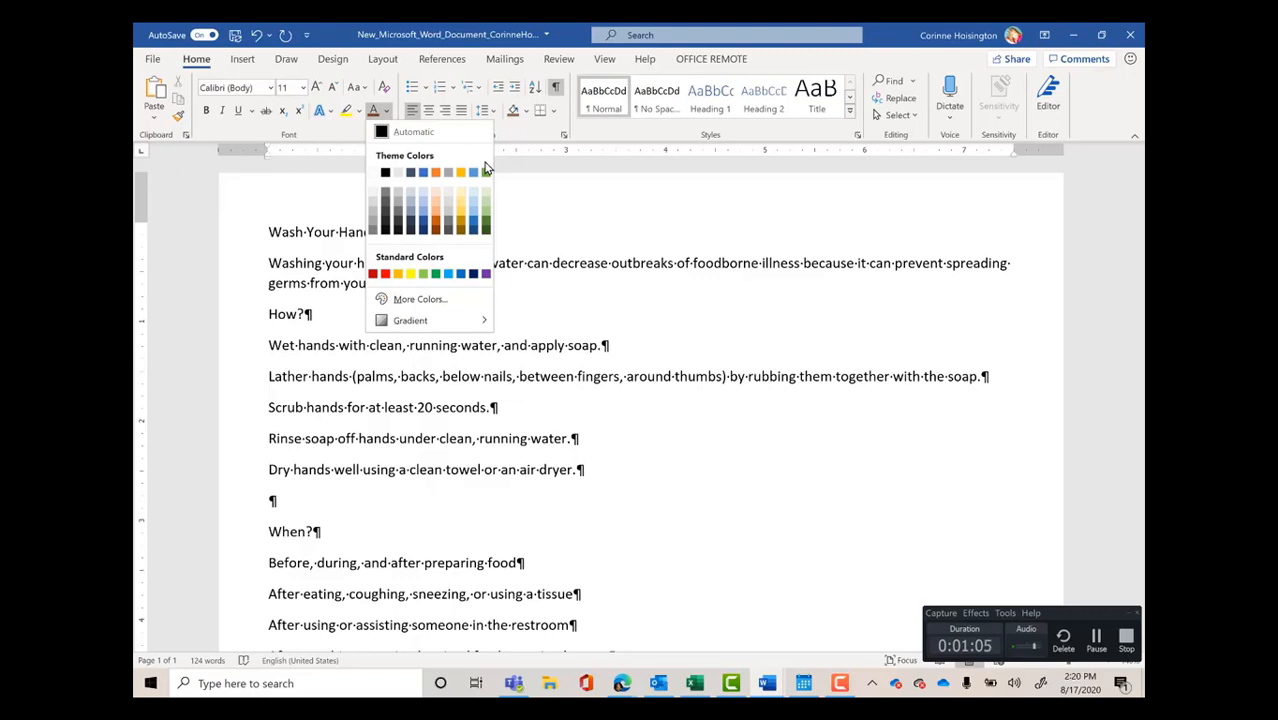
Apply the Slate theme to the document and look over its font theme colors.
click(326, 60)
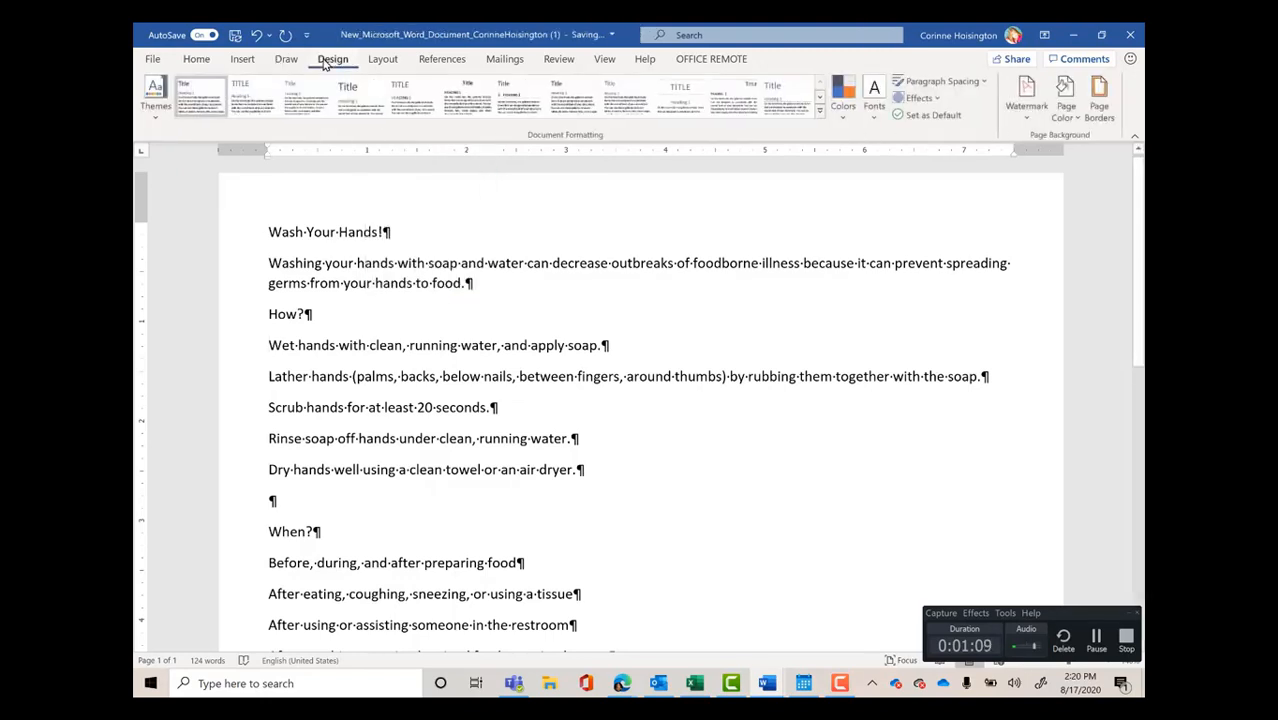
click(155, 108)
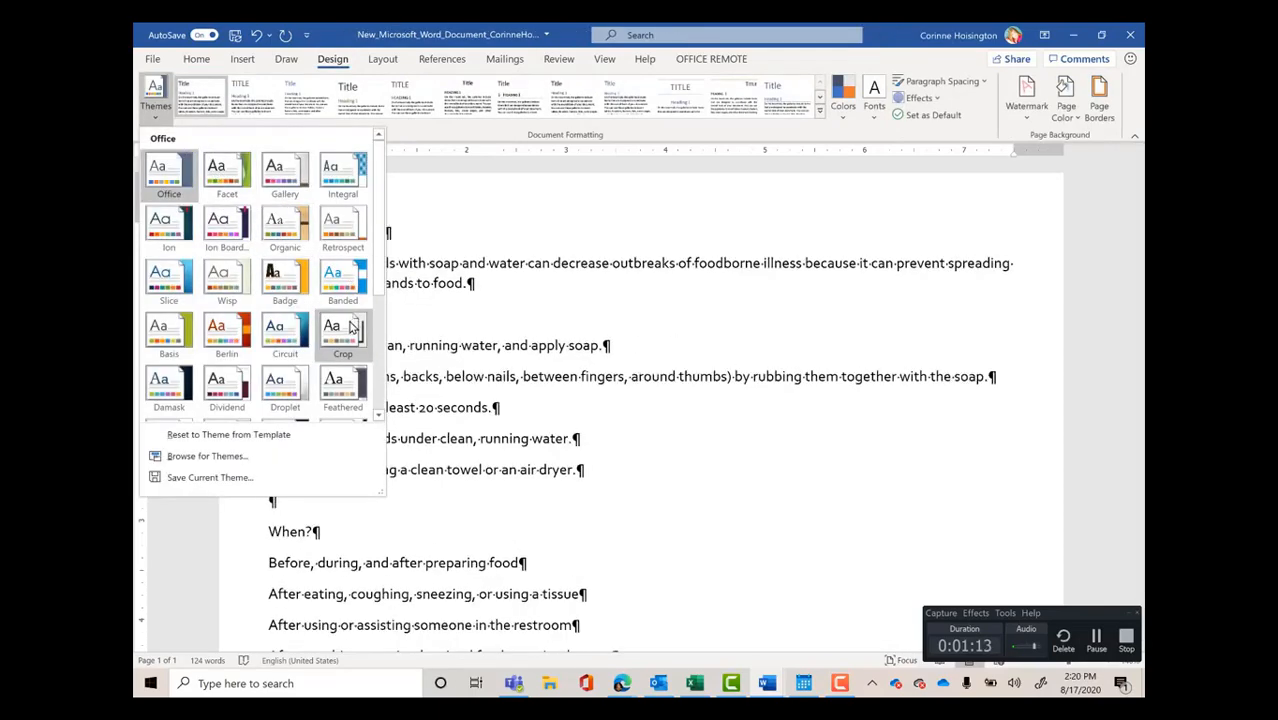
drag(381, 287, 389, 366)
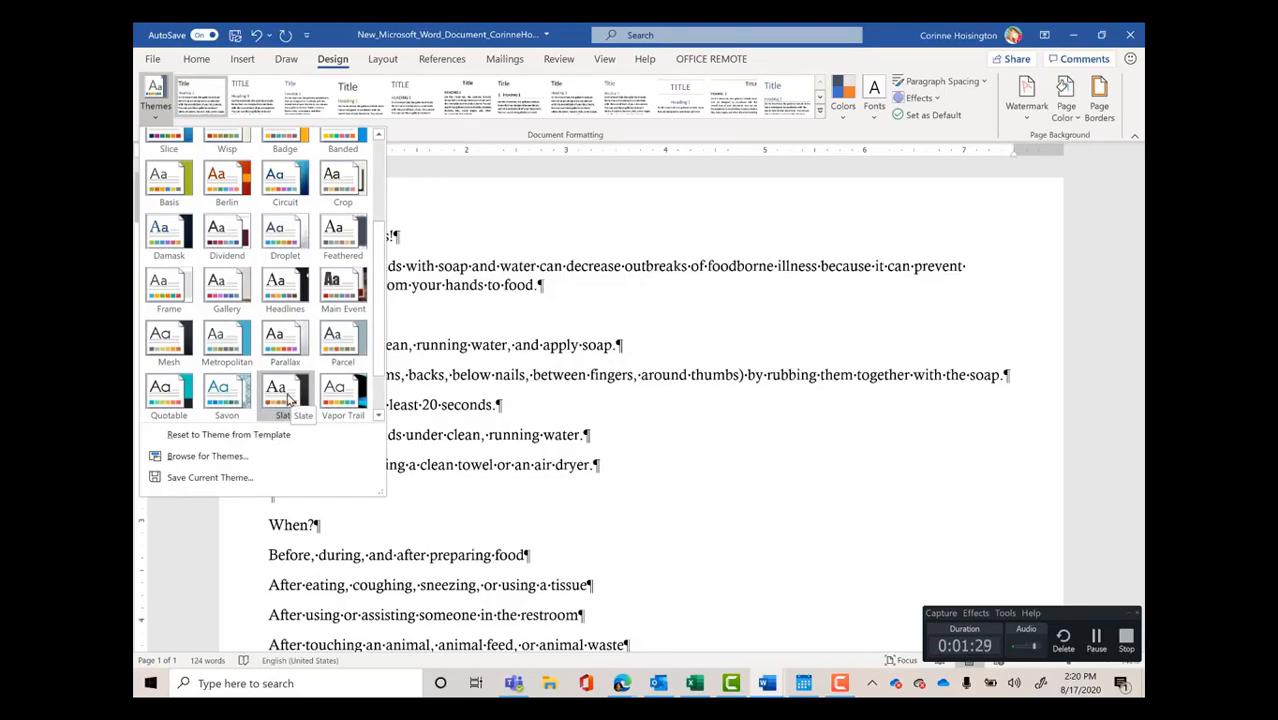
click(287, 398)
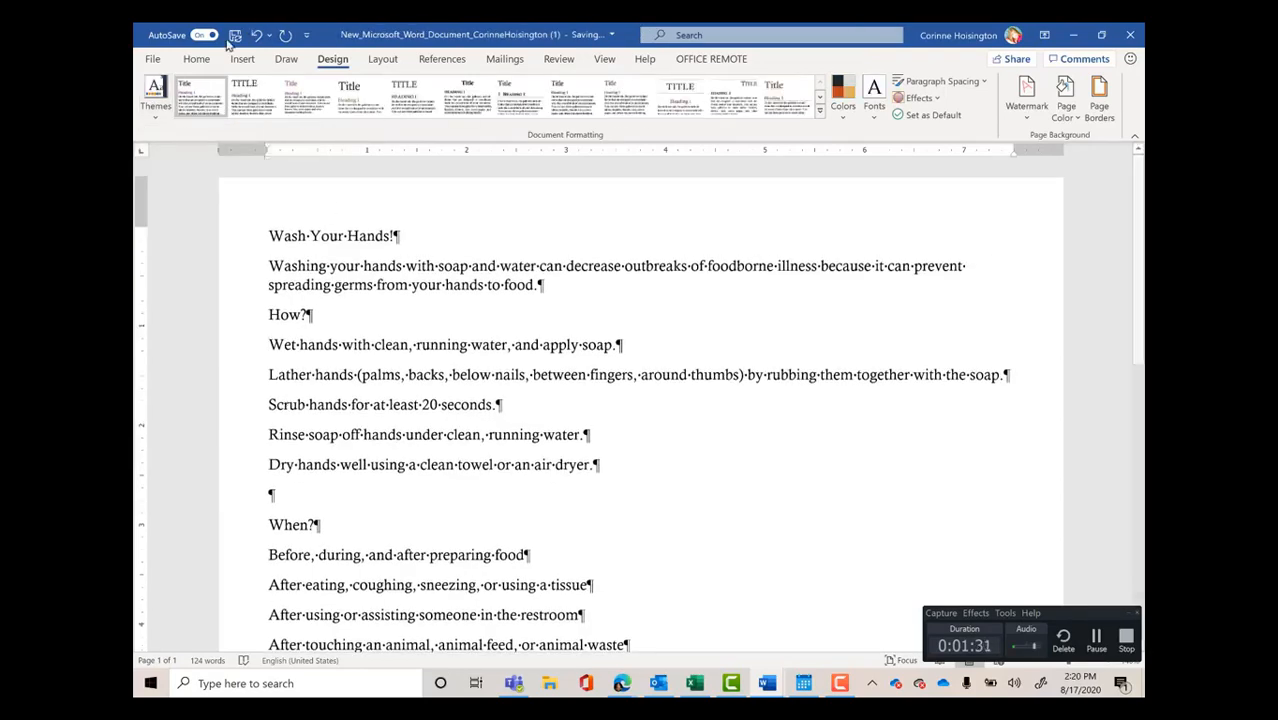
click(198, 59)
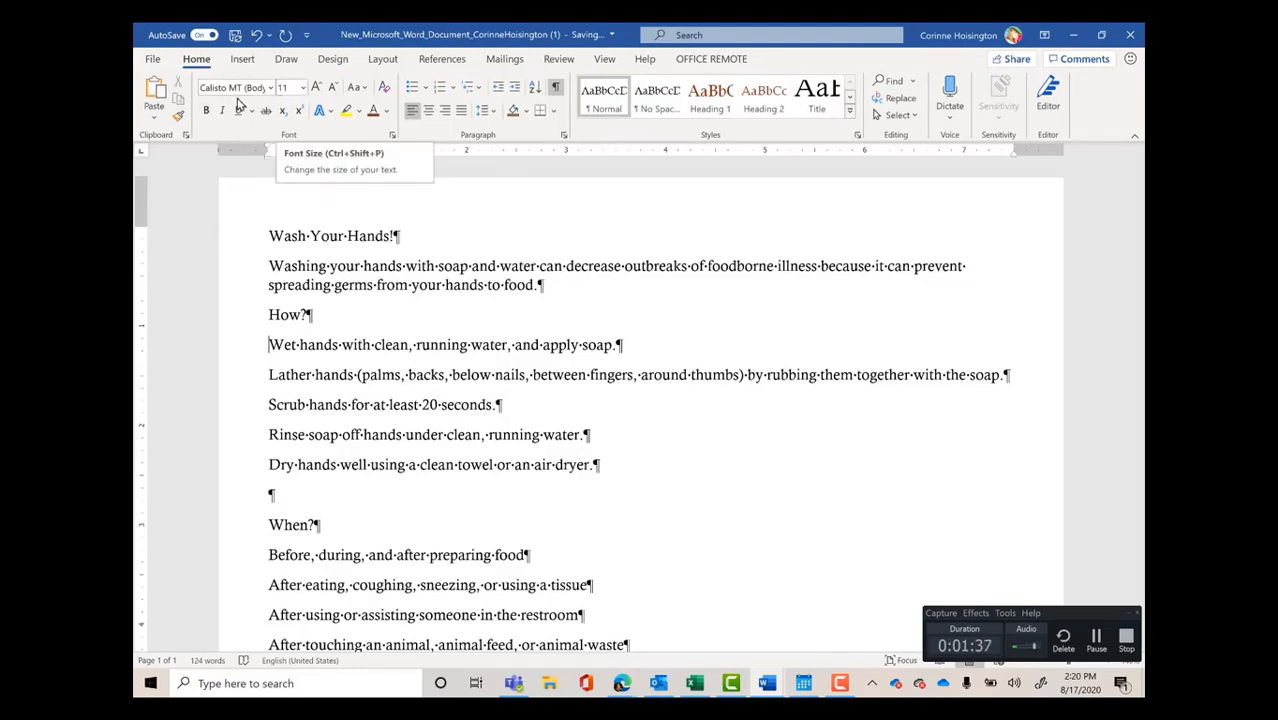
click(386, 111)
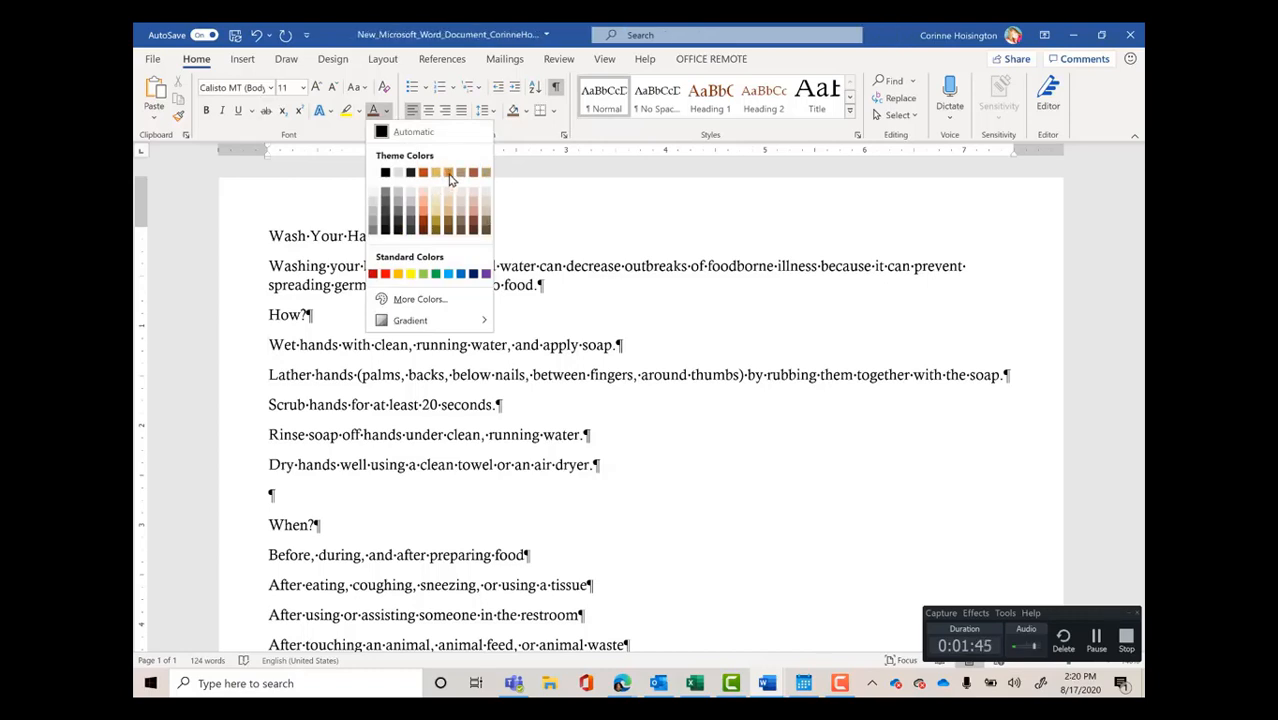
click(569, 222)
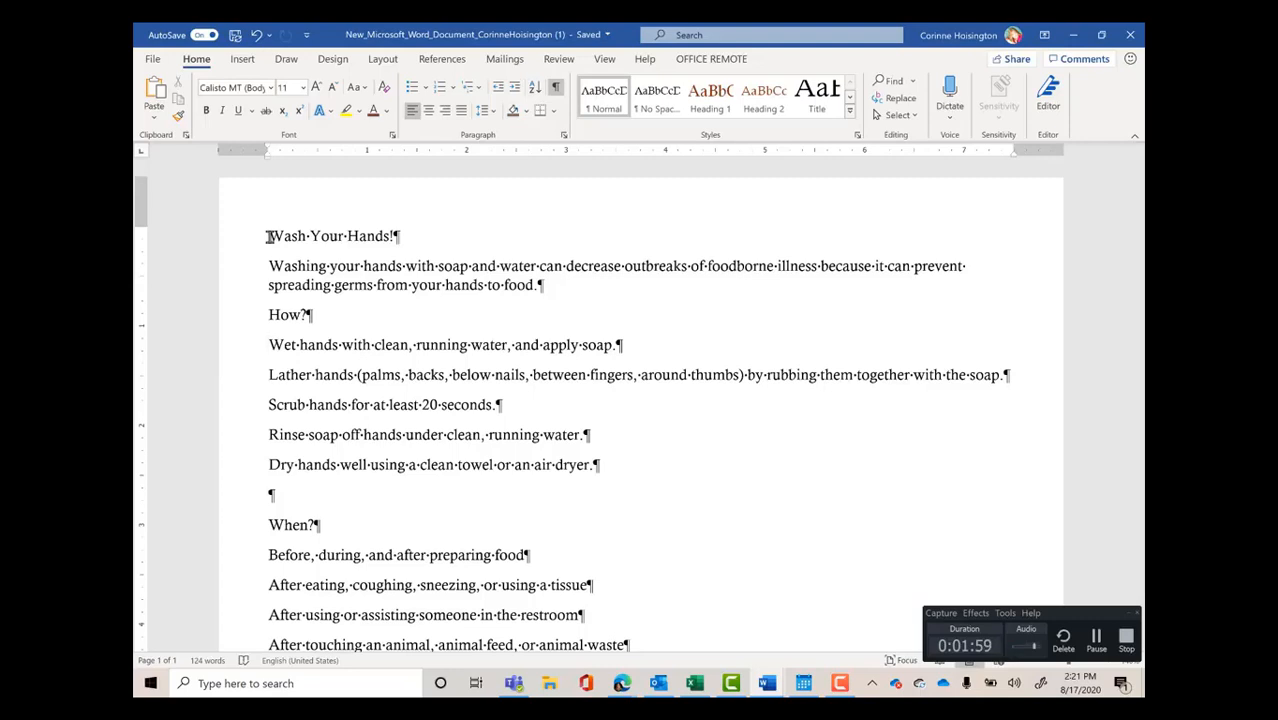
Center the heading "Wash Your Hands!" and the introductory paragraph beneath it.
triple_click(268, 238)
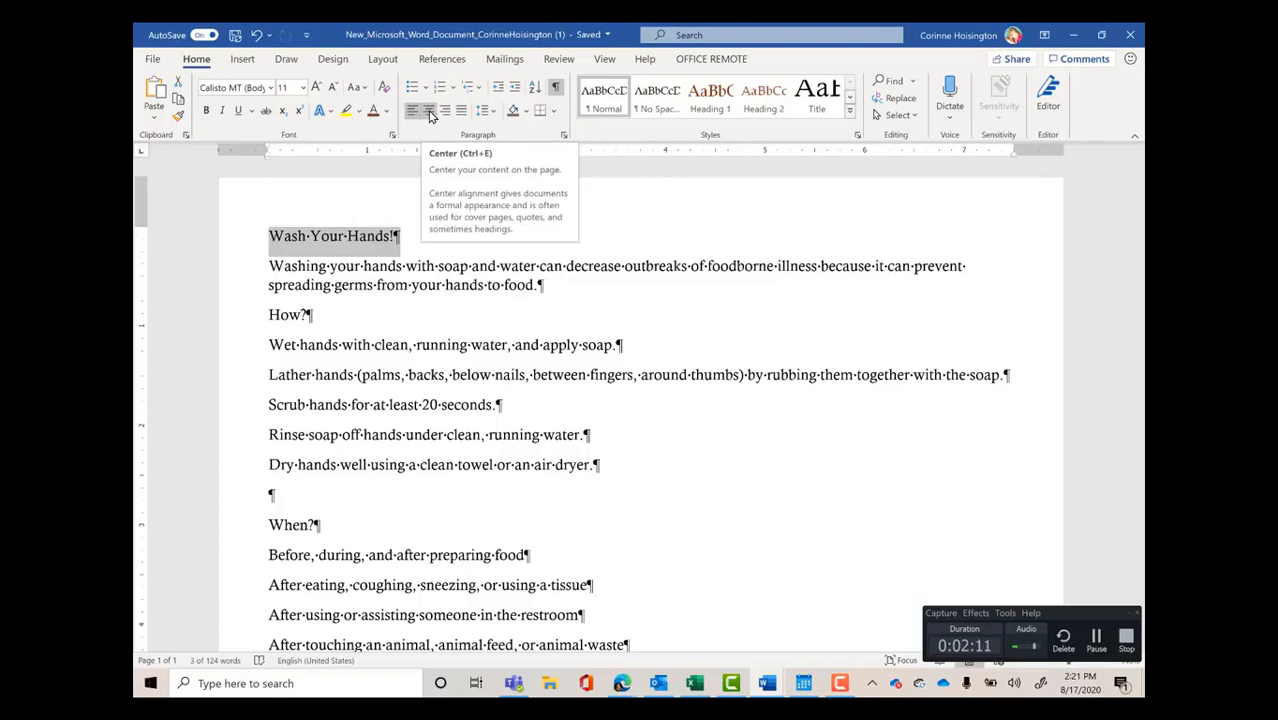
click(430, 115)
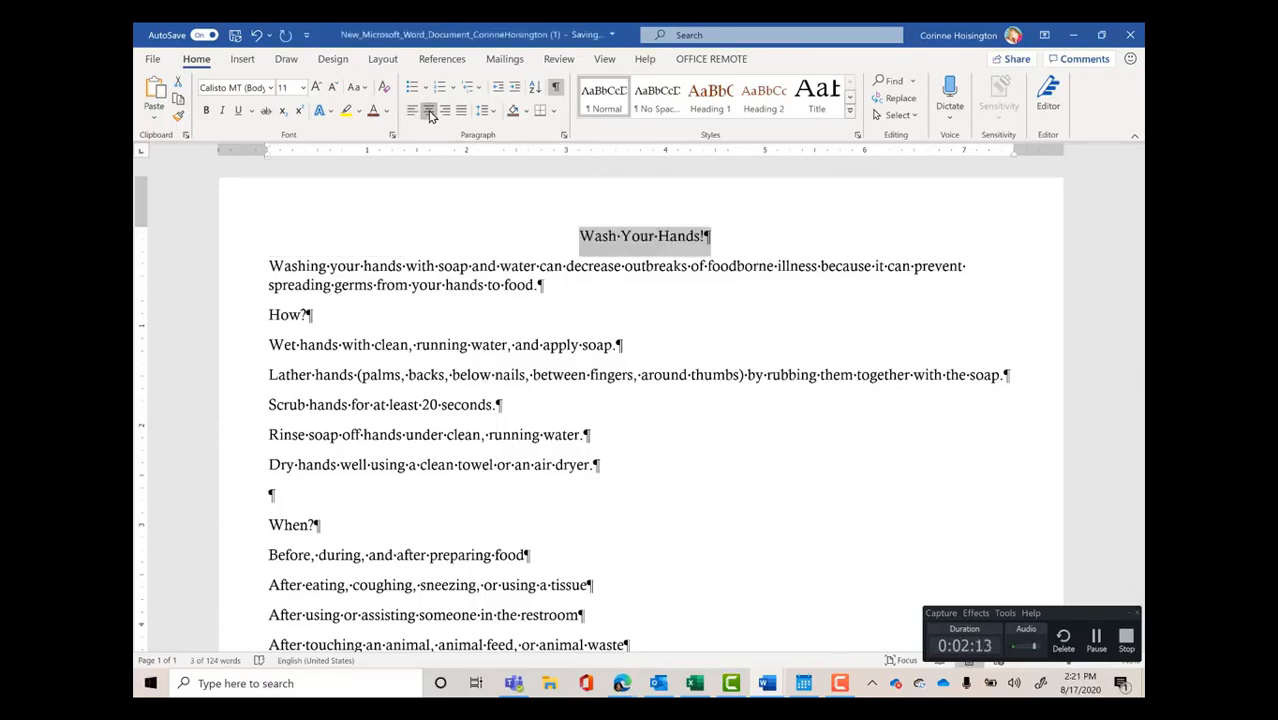
triple_click(268, 265)
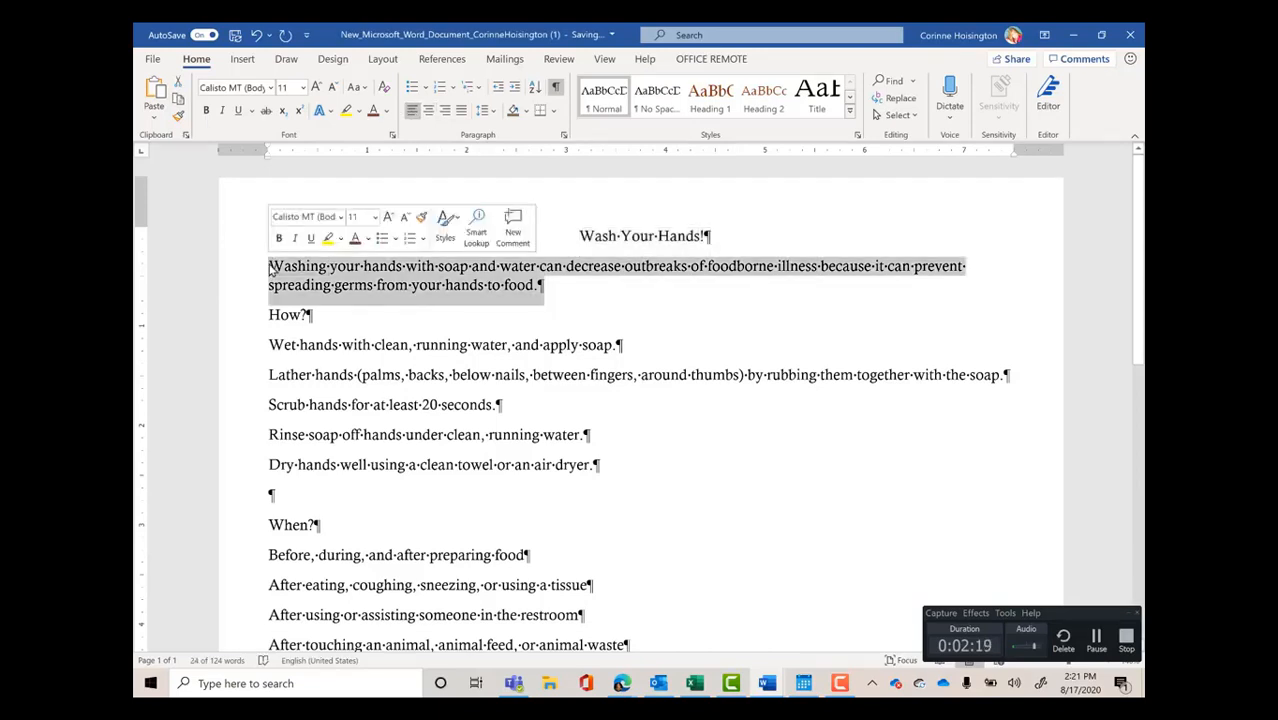
click(430, 117)
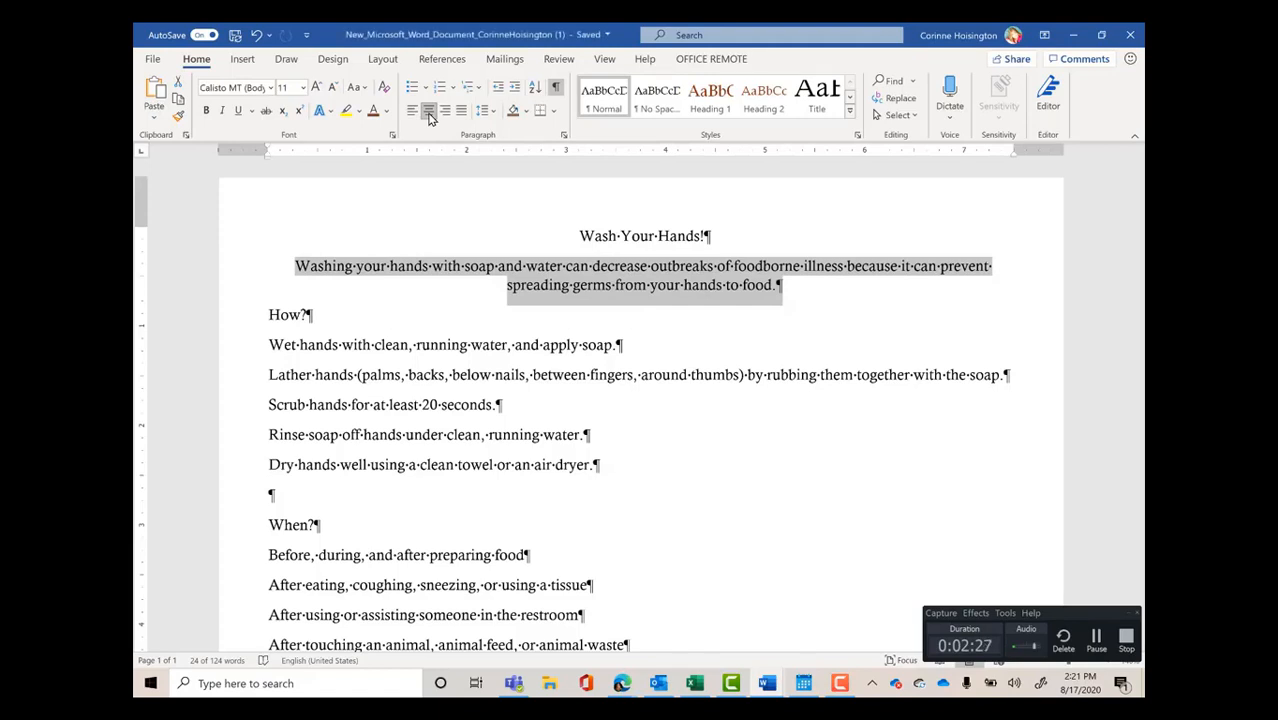
Set the font size of the "Wash Your Hands!" heading to 36.
triple_click(583, 234)
click(581, 236)
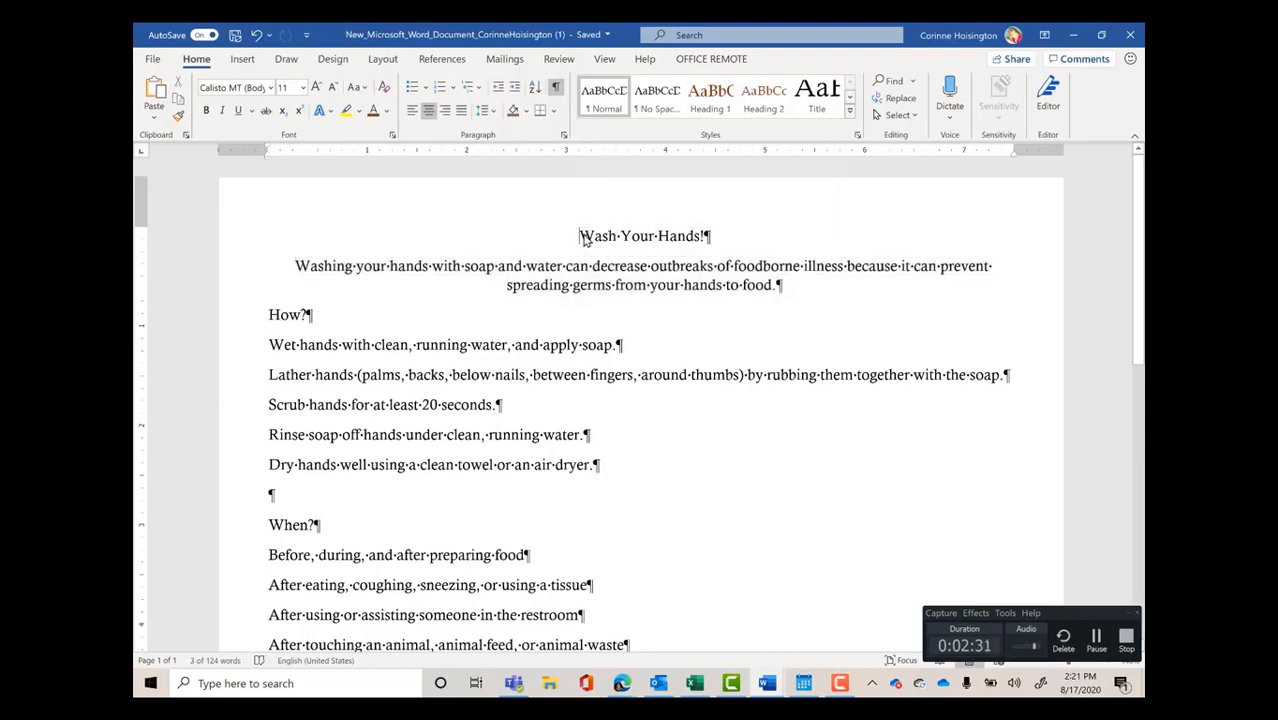
triple_click(584, 238)
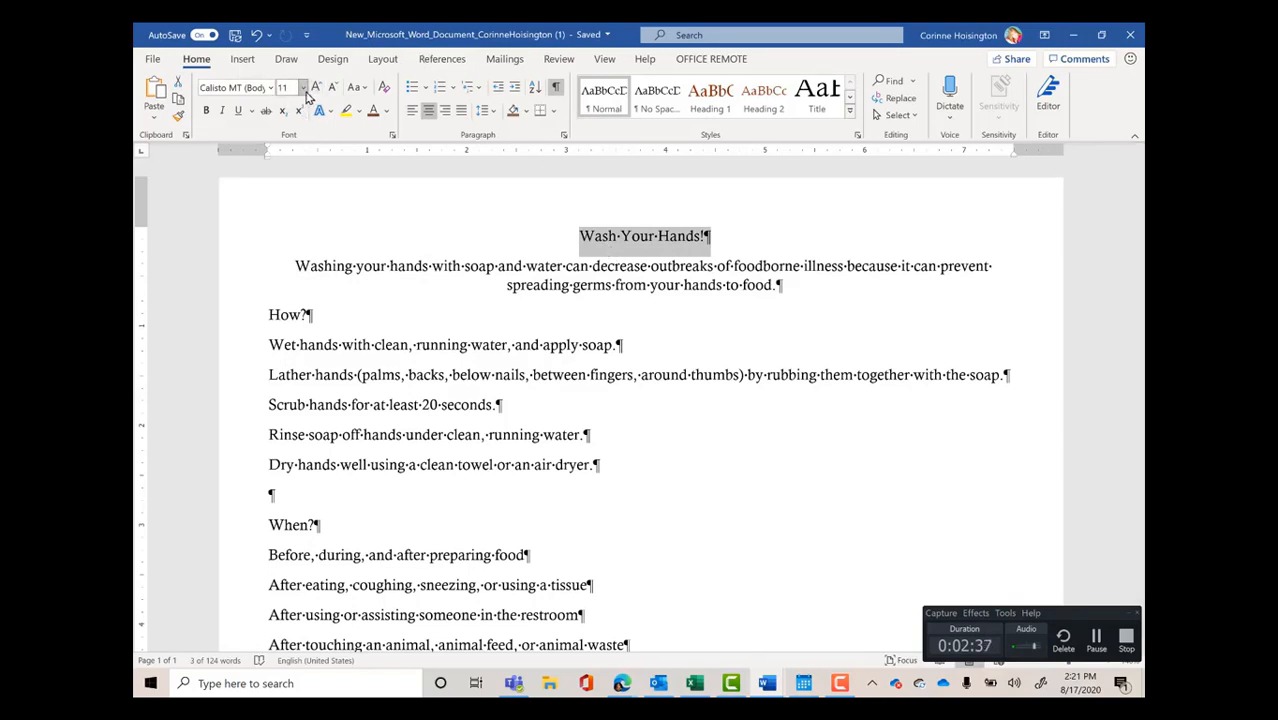
click(302, 91)
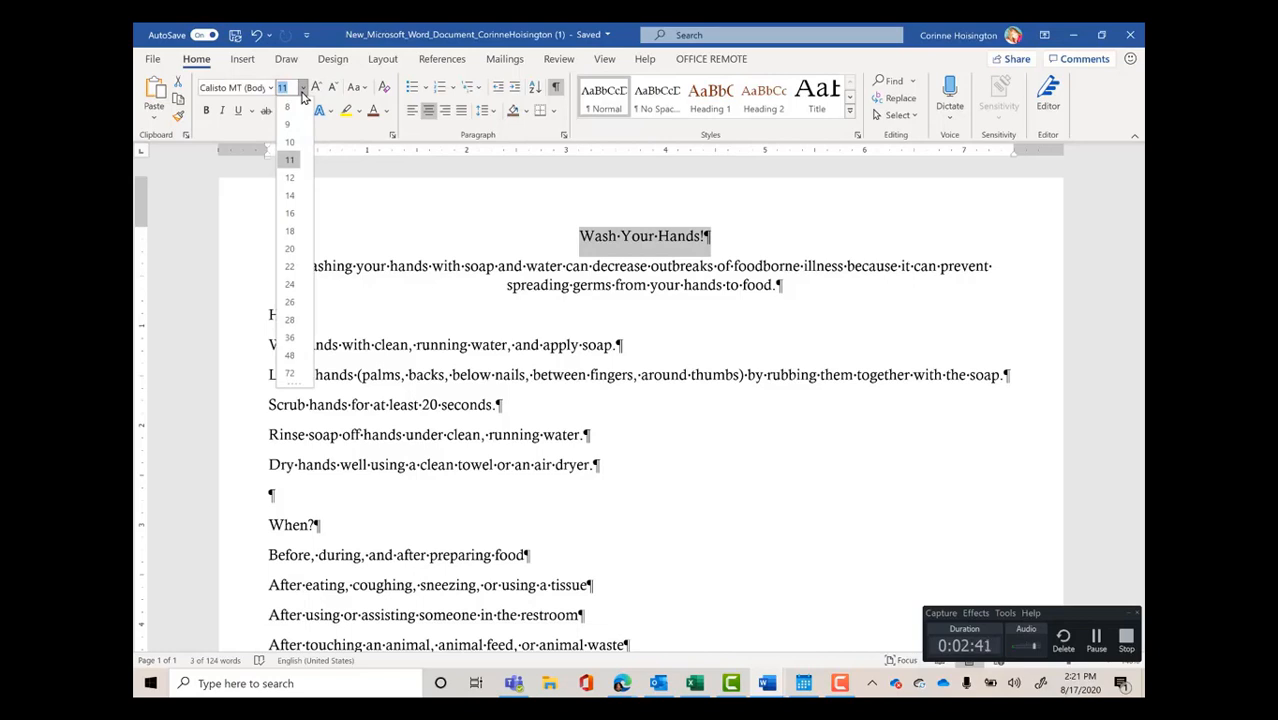
click(290, 338)
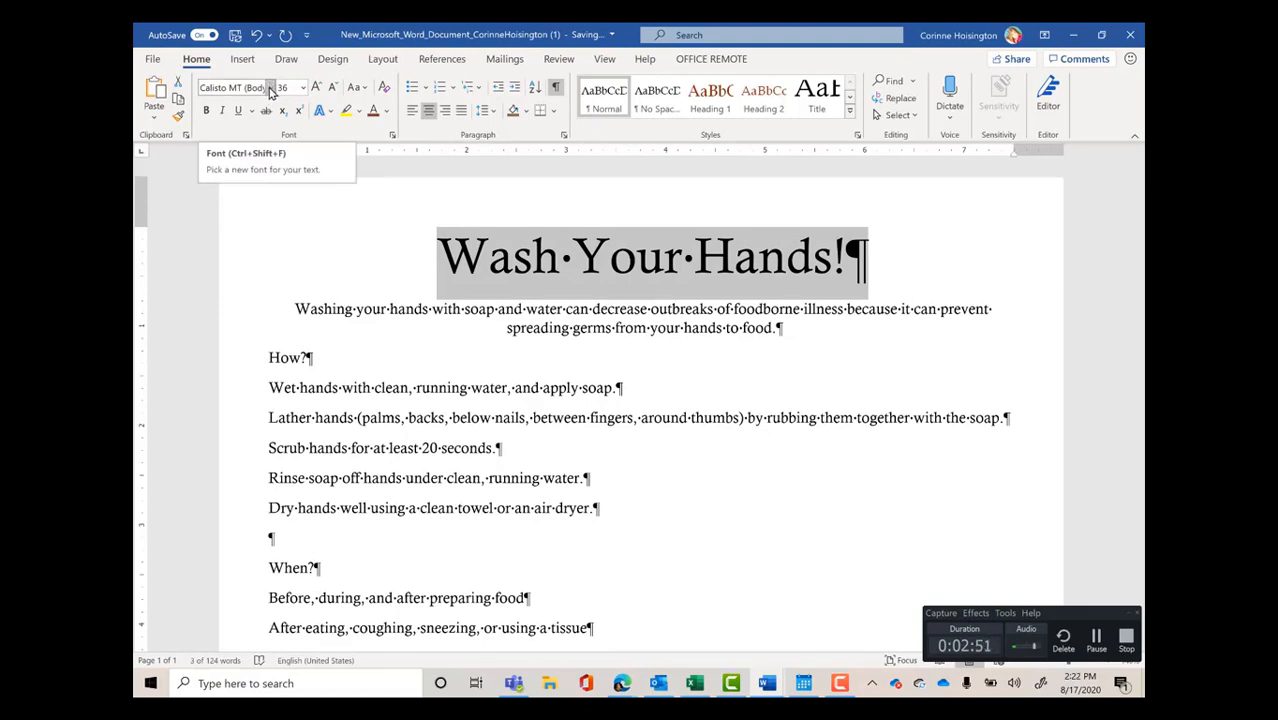
Change the heading's font to Rockwell Extra Bold and its case to UPPERCASE.
click(270, 88)
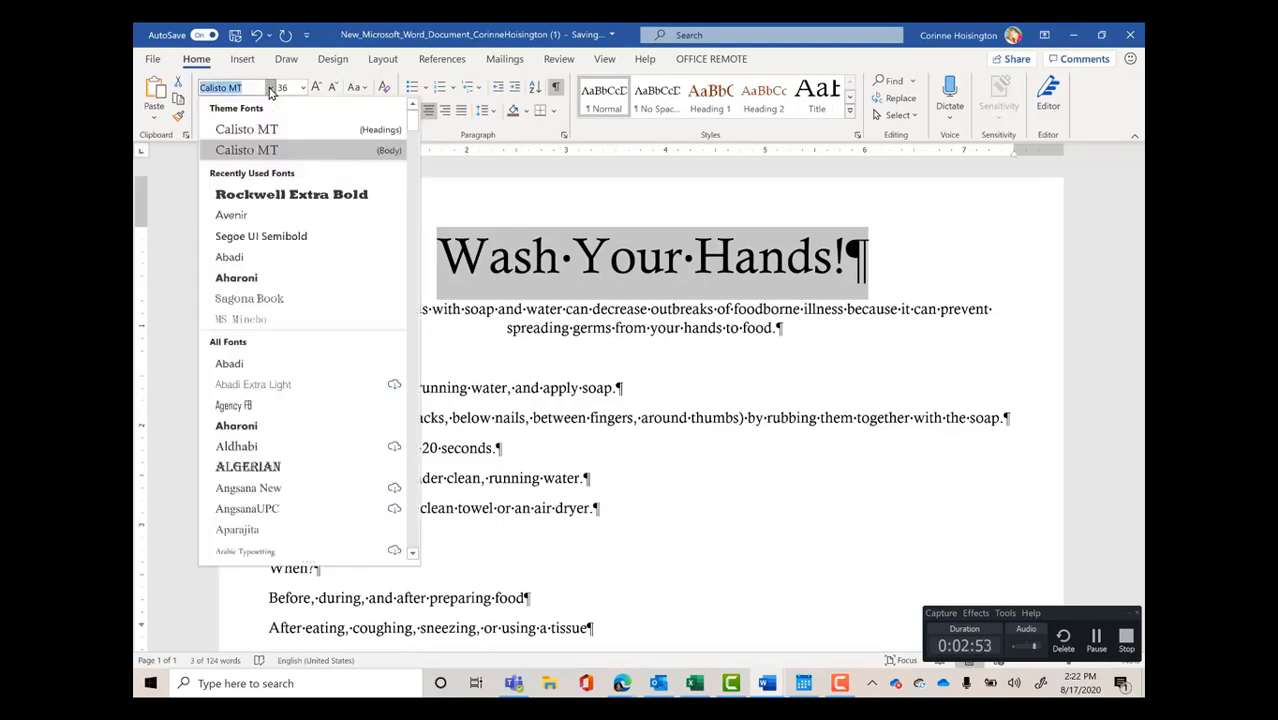
drag(408, 130, 390, 432)
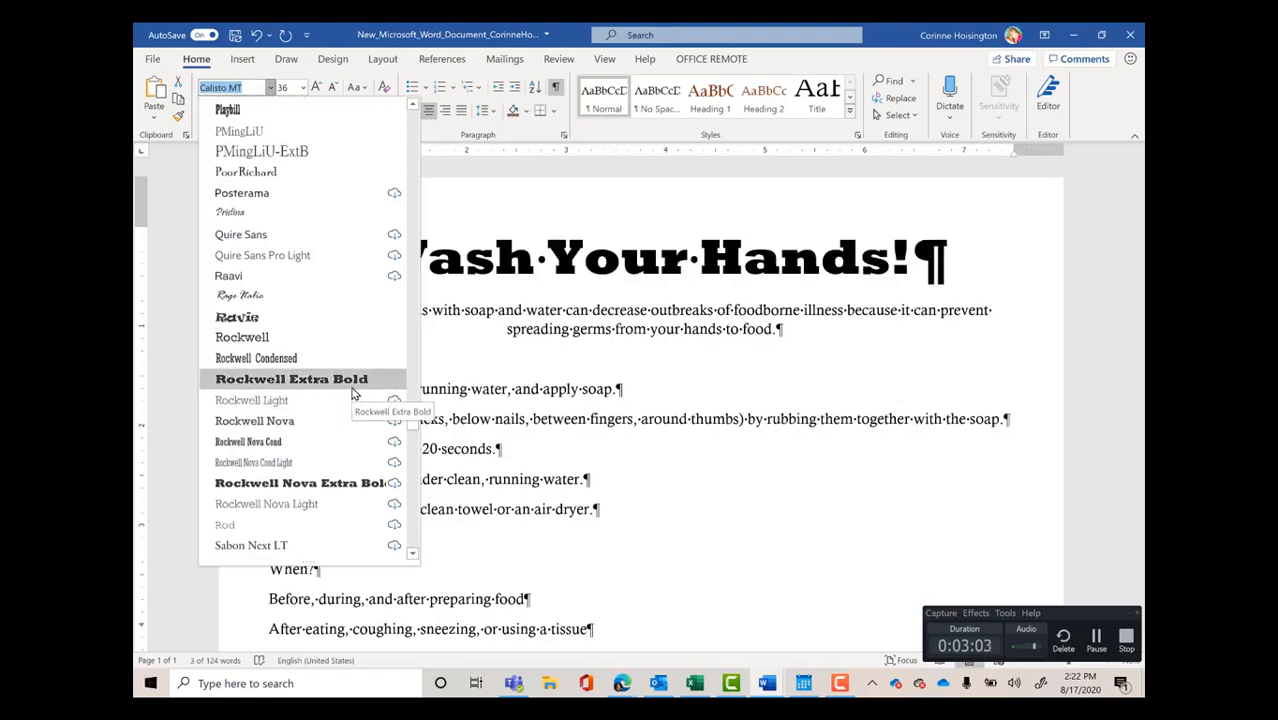
click(352, 393)
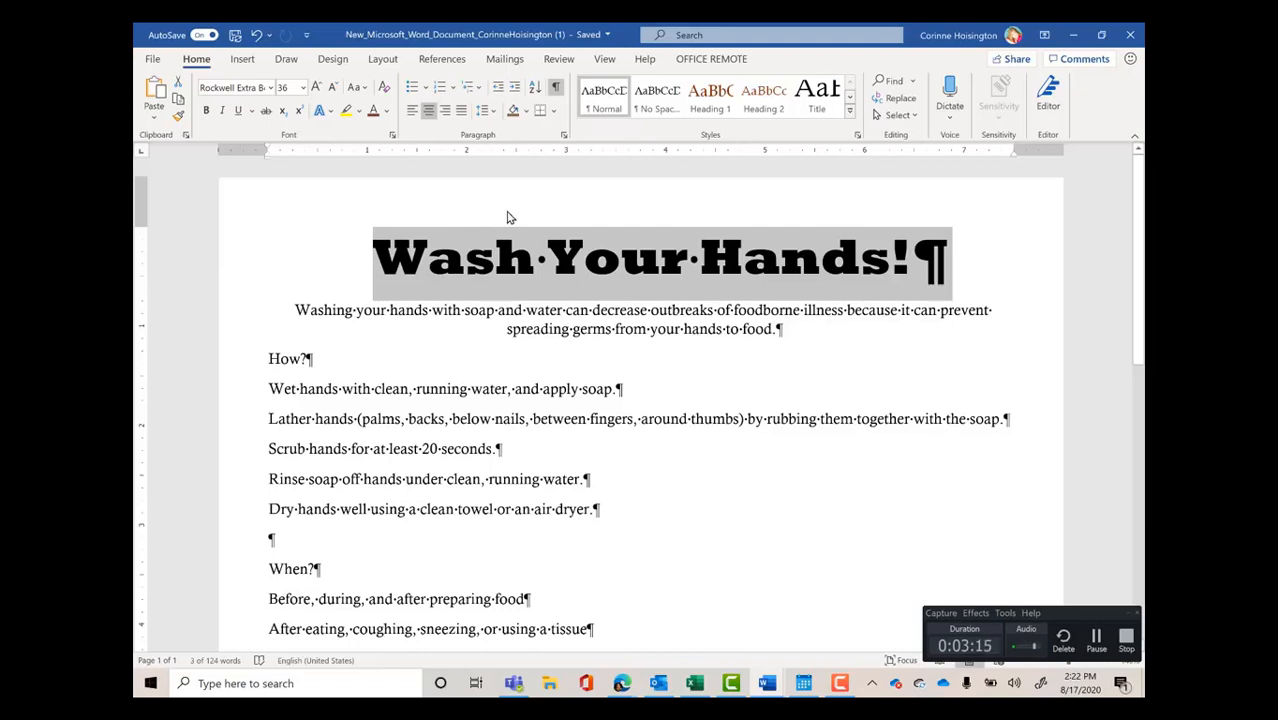
click(367, 91)
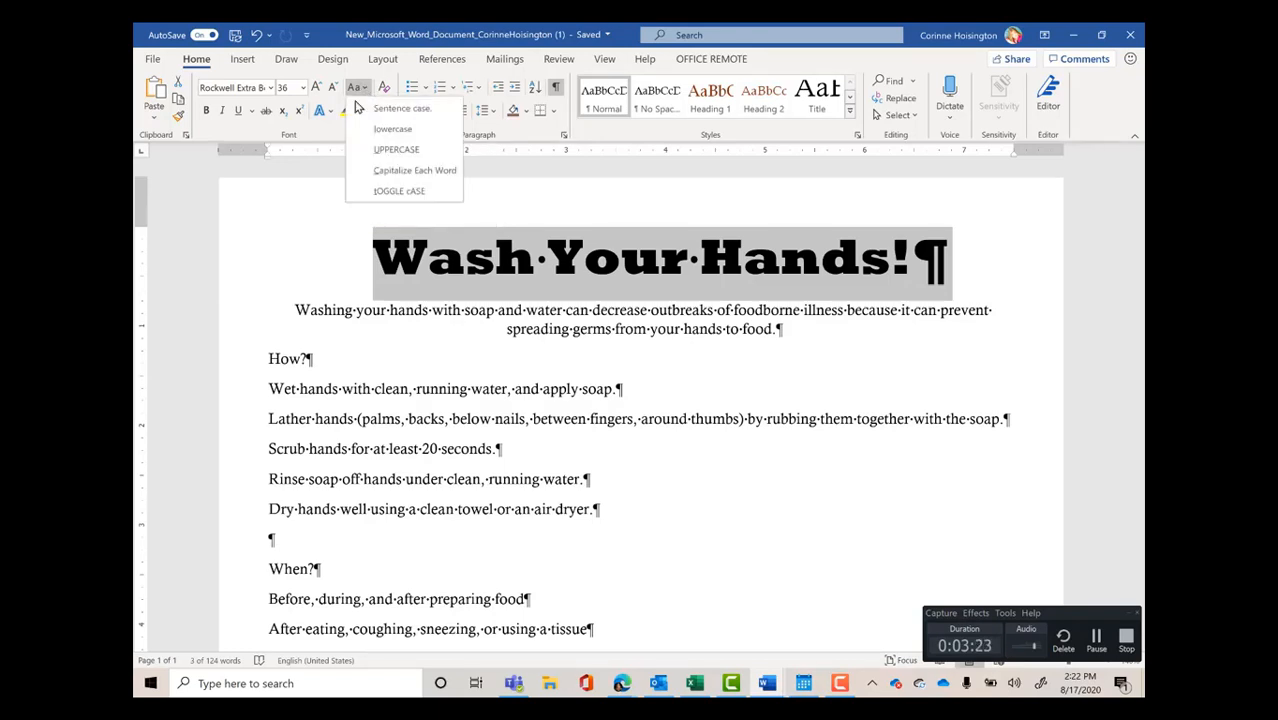
click(374, 150)
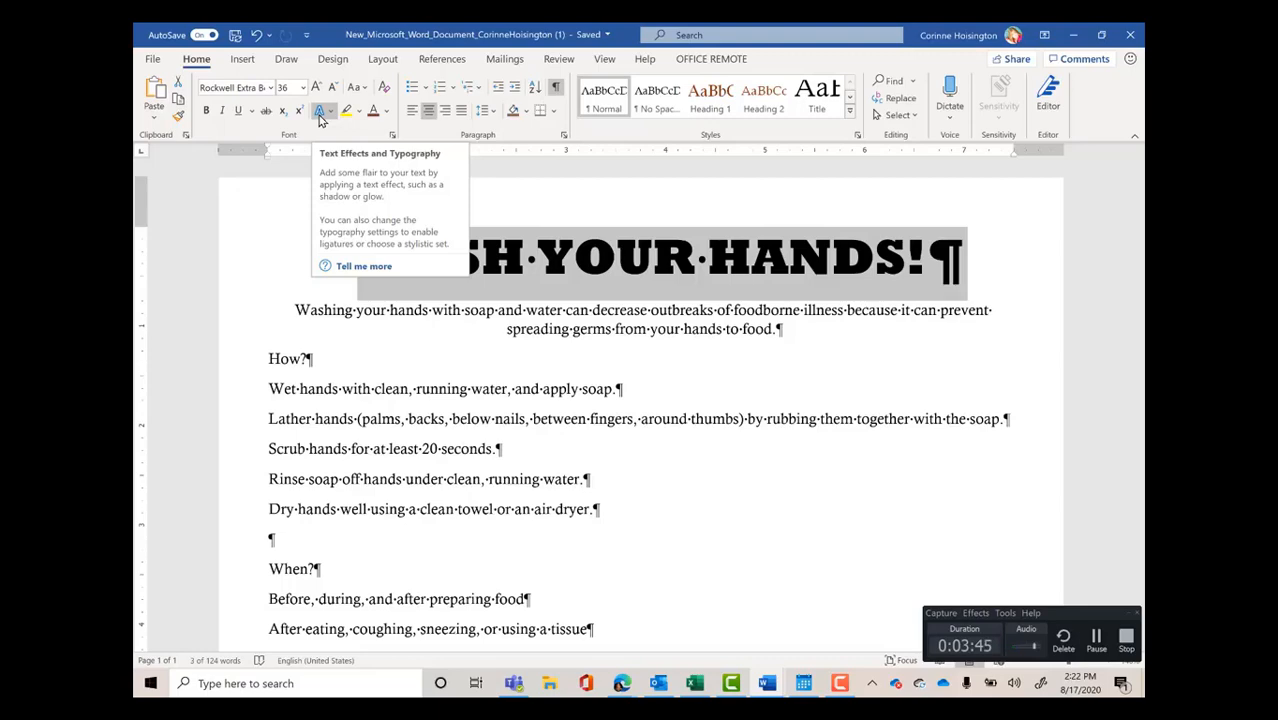
Give the heading the text effect with white fill and orange-red outline, and shade its paragraph with a brown theme color.
click(321, 113)
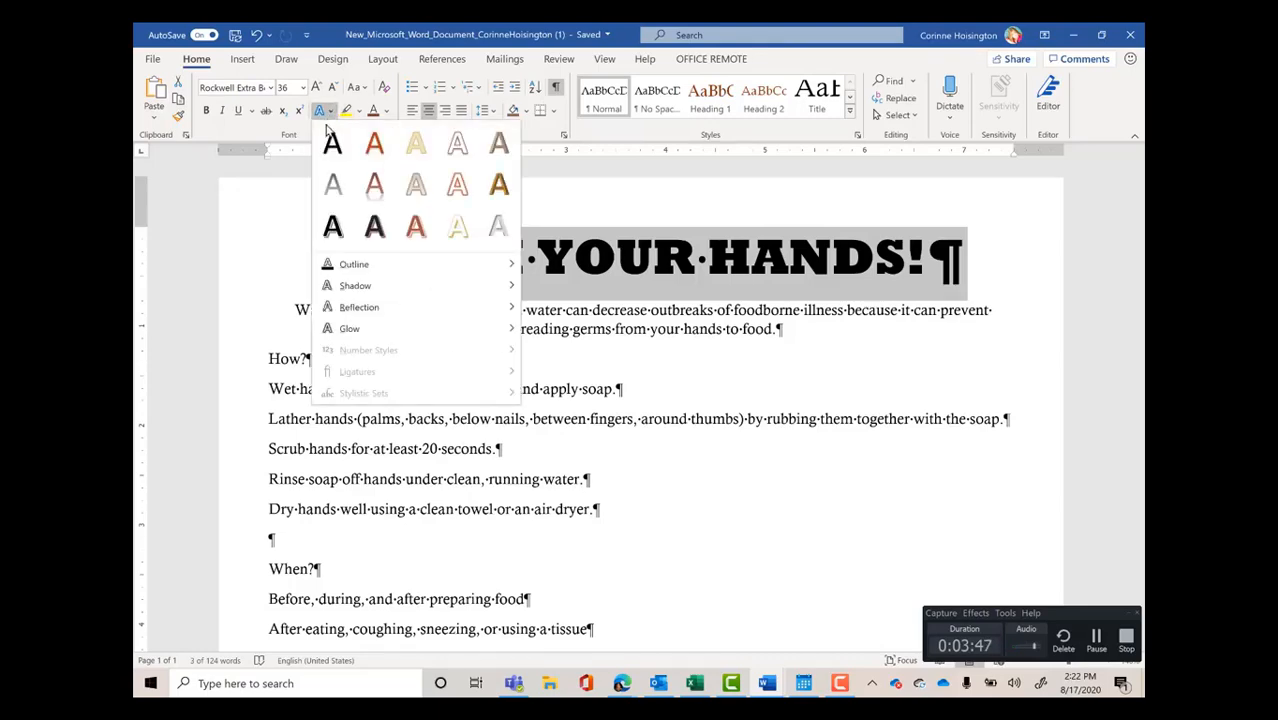
click(458, 199)
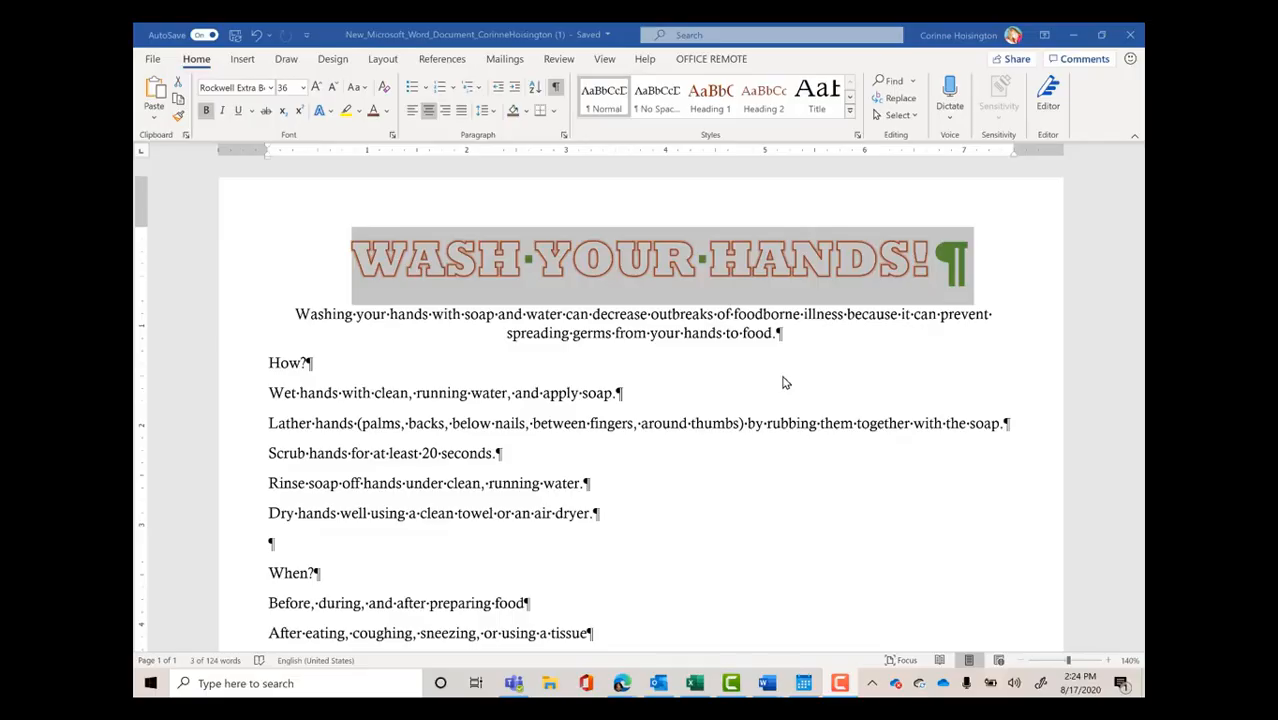
click(530, 115)
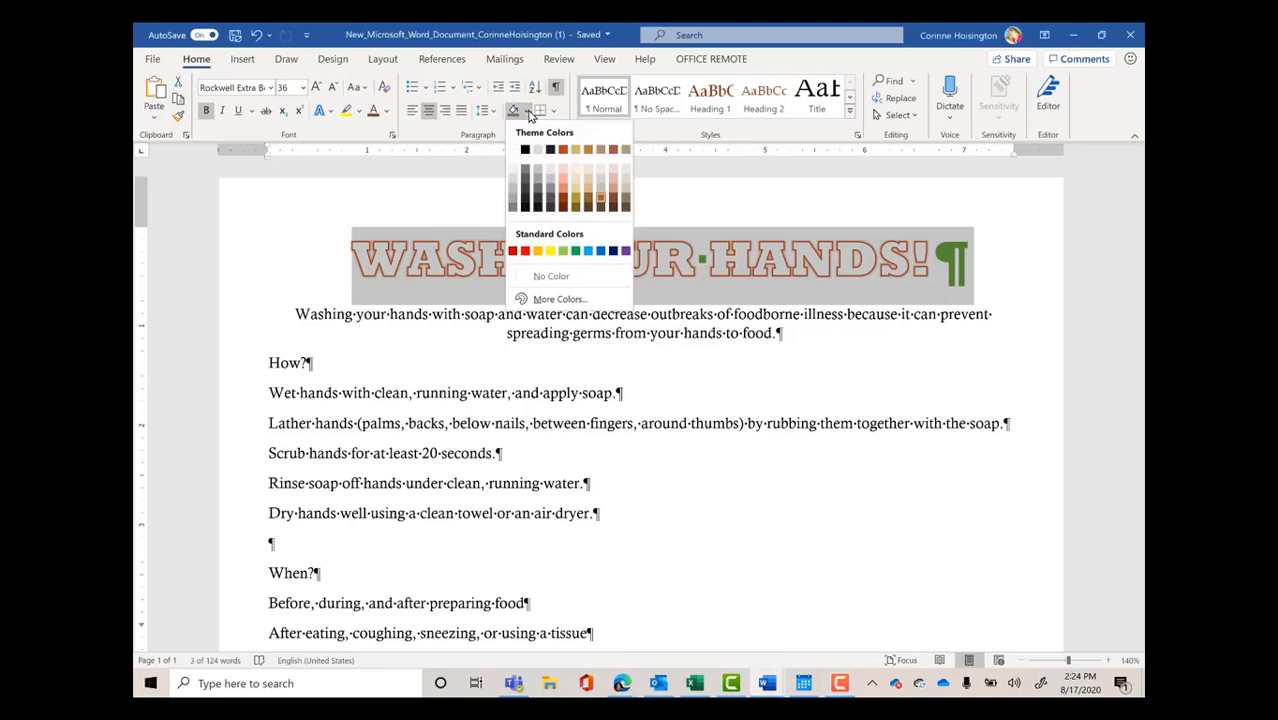
click(603, 203)
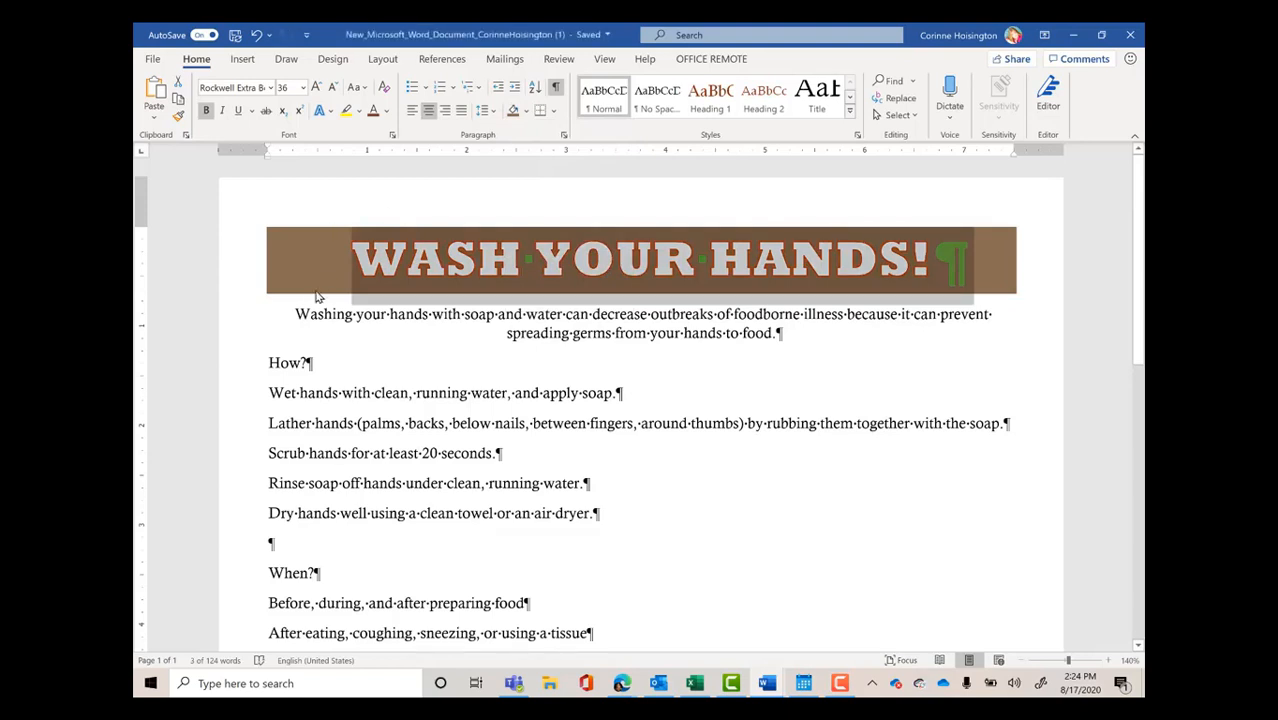
Give the introductory paragraph below the heading a dark reddish-brown theme font color and a font size of 22.
triple_click(293, 315)
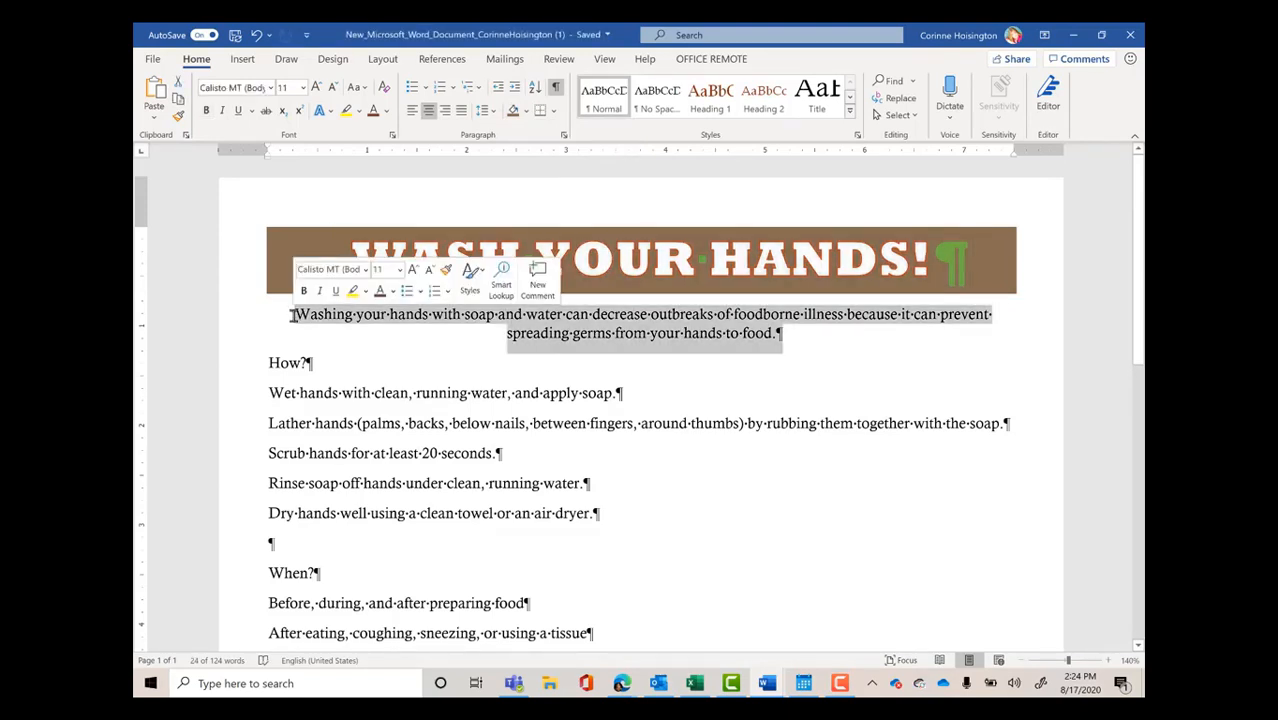
double_click(293, 315)
double_click(293, 315)
triple_click(293, 315)
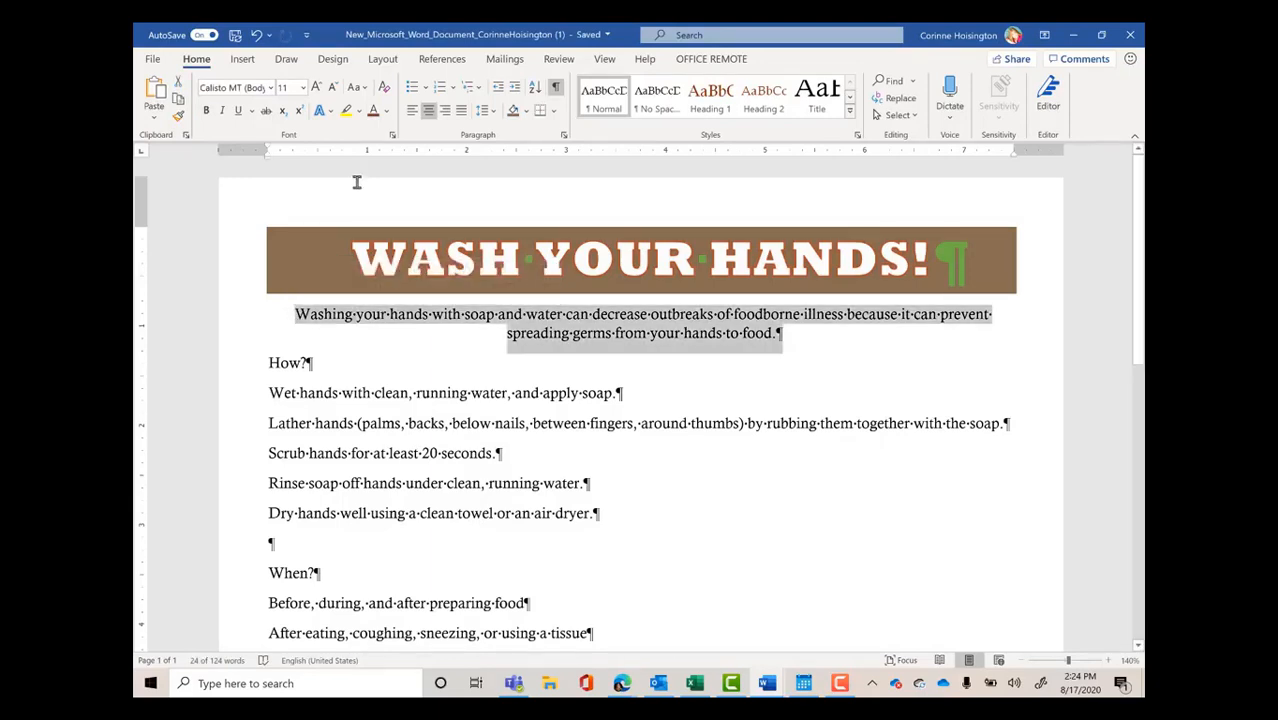
click(387, 113)
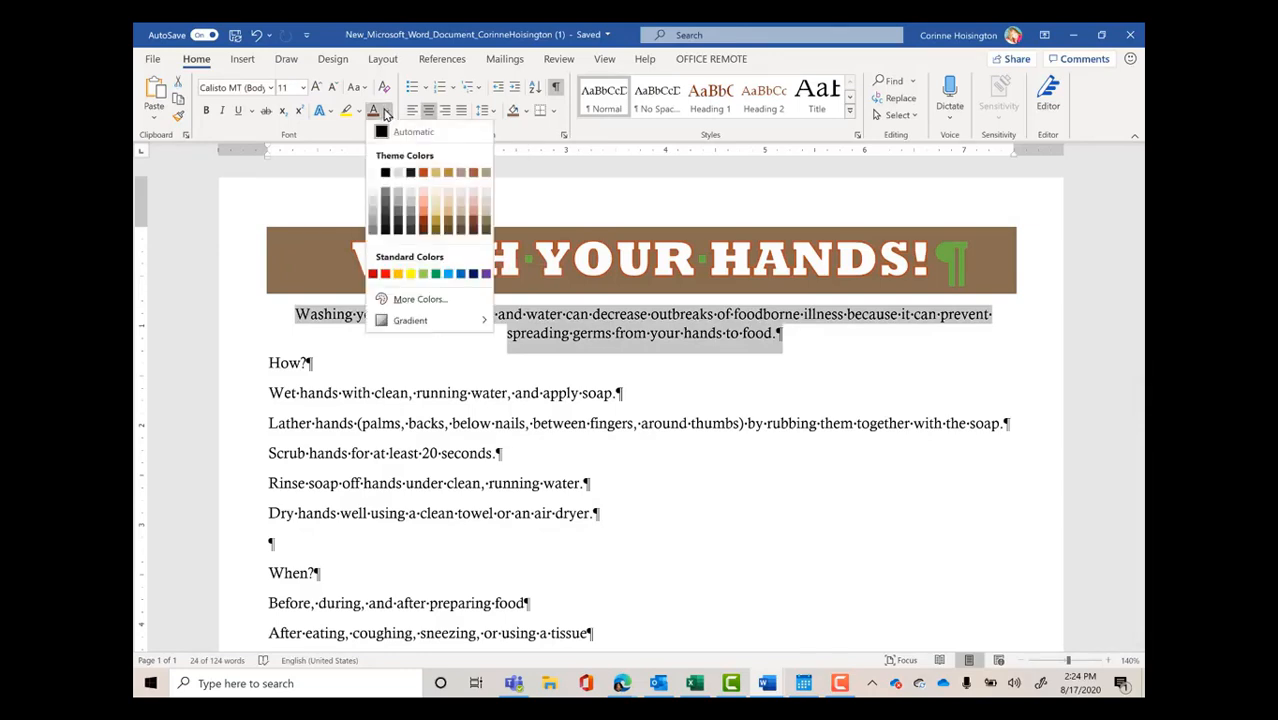
click(475, 224)
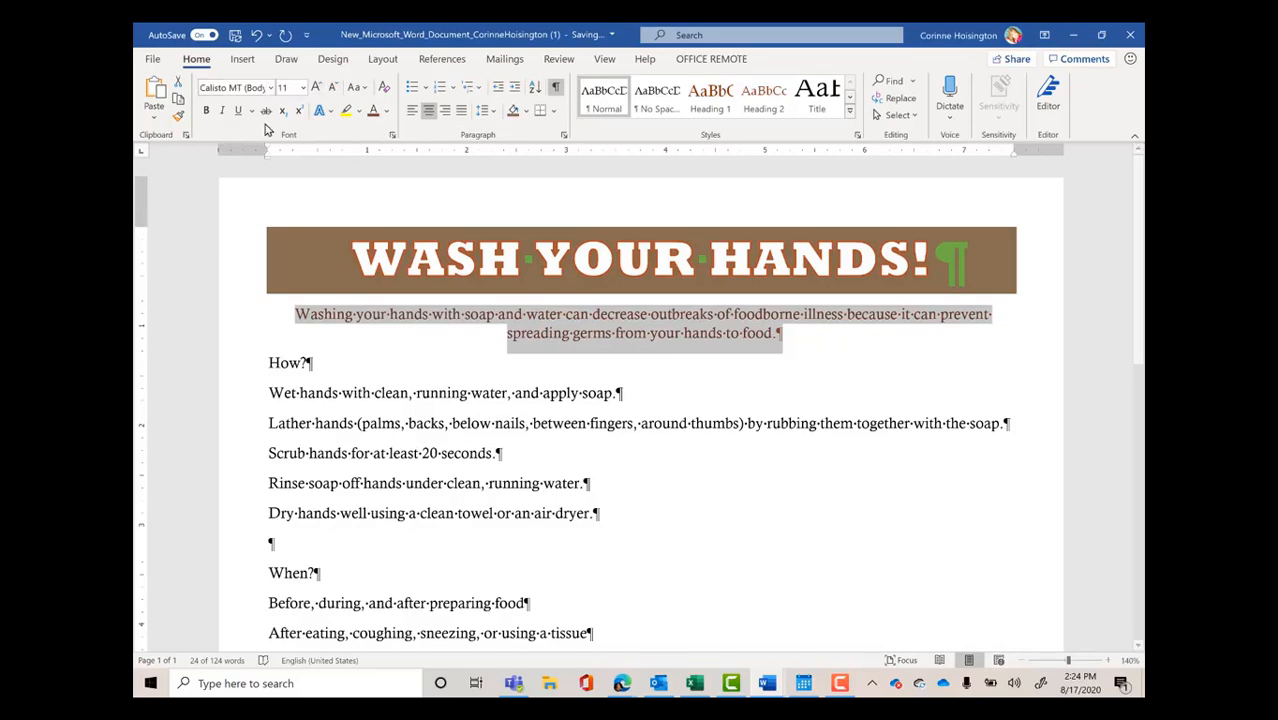
click(301, 88)
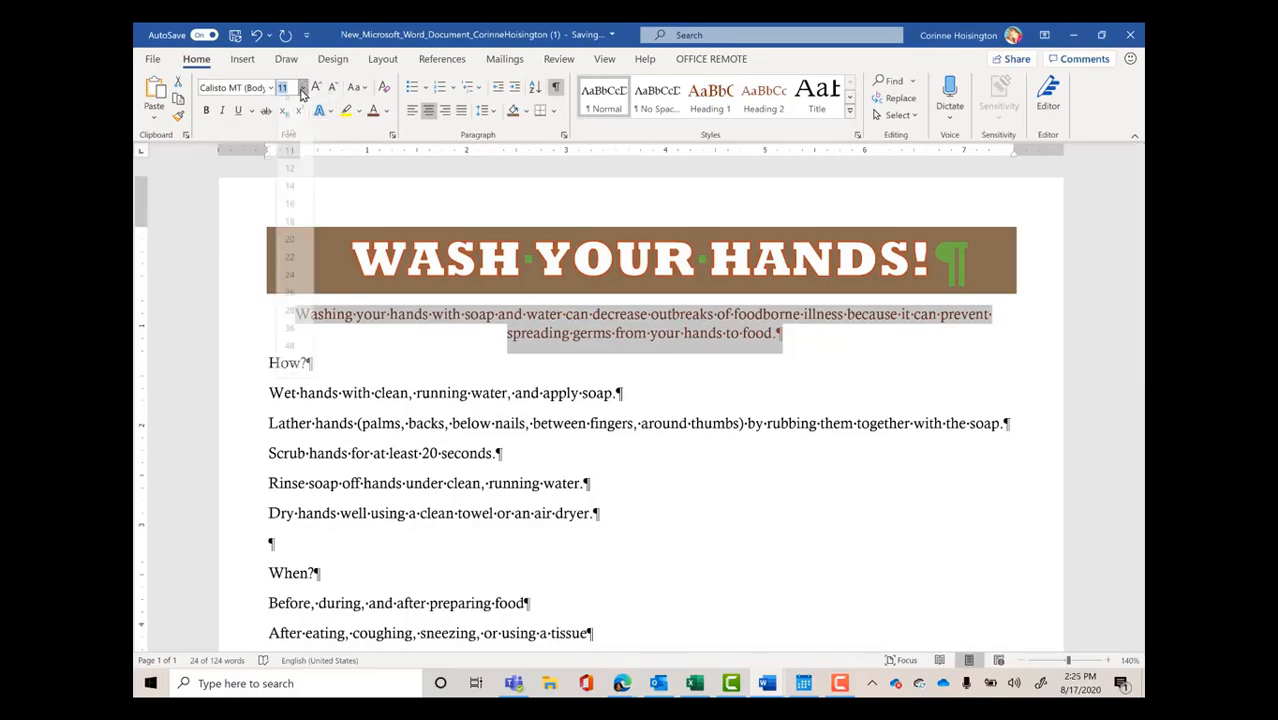
click(291, 273)
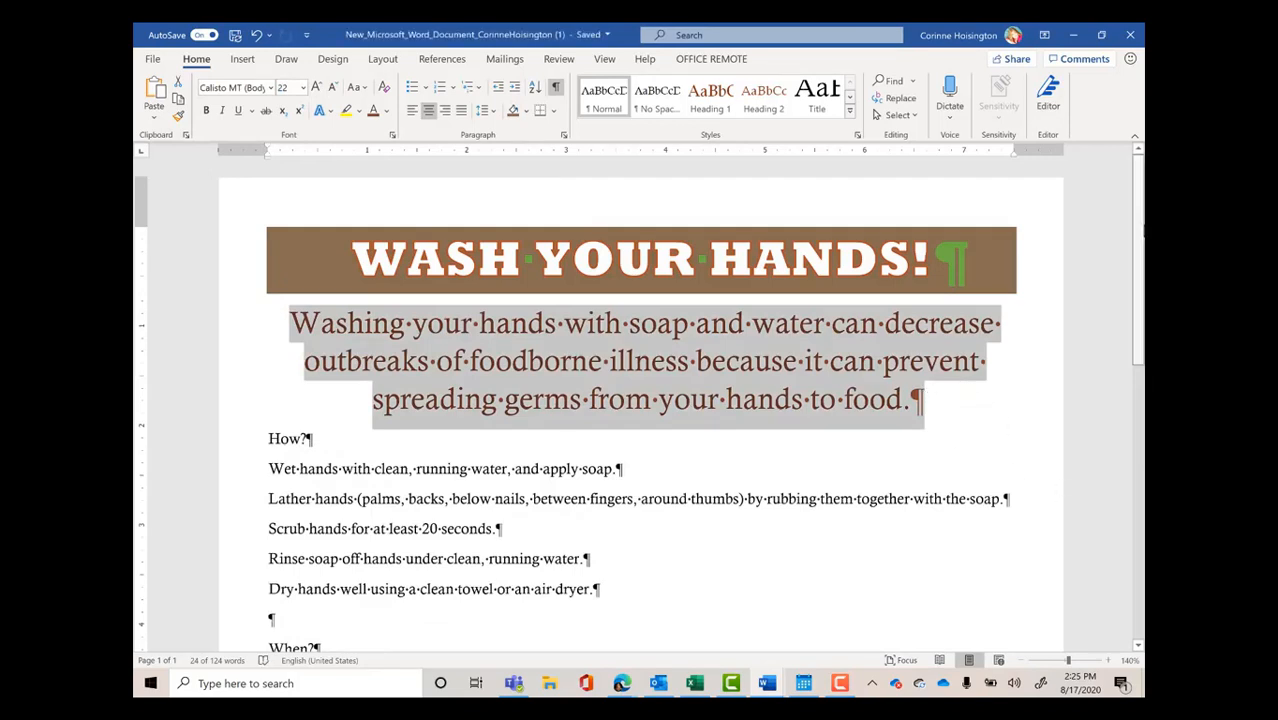
Set the font size to 20 for all text from "How?" through "After handling dirty equipment or garbage".
drag(1141, 241, 1141, 276)
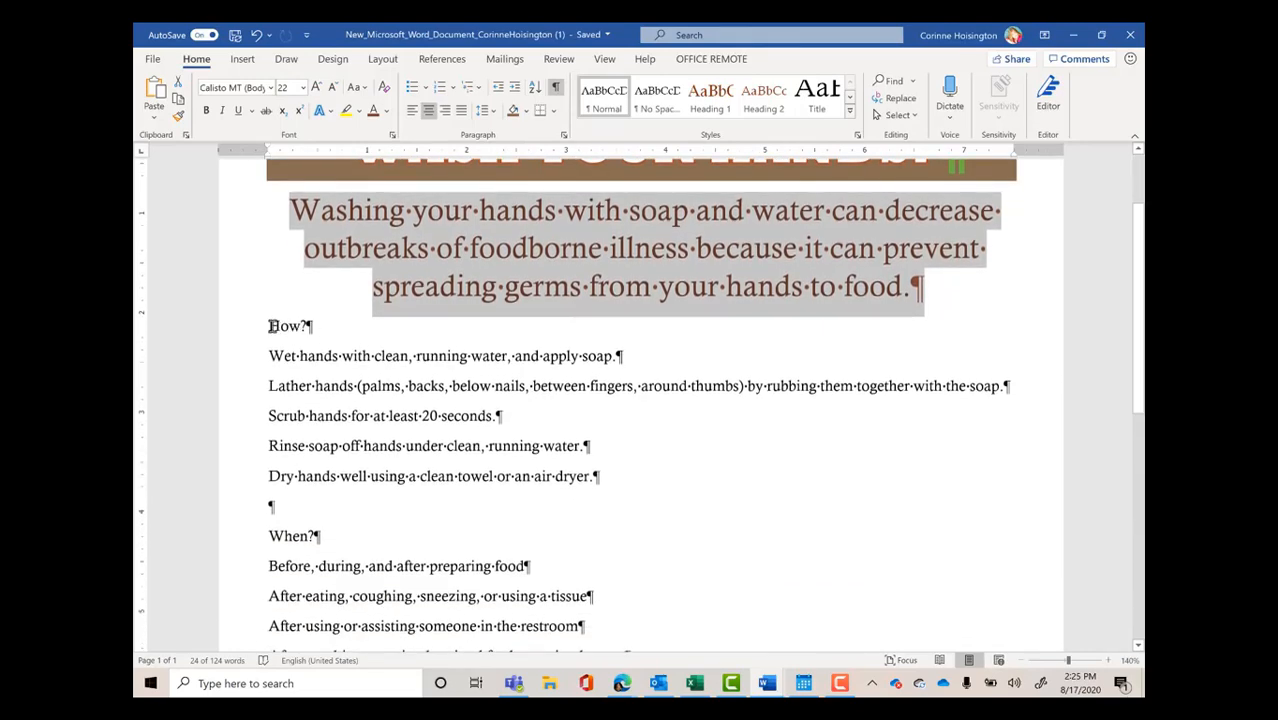
drag(268, 325, 557, 231)
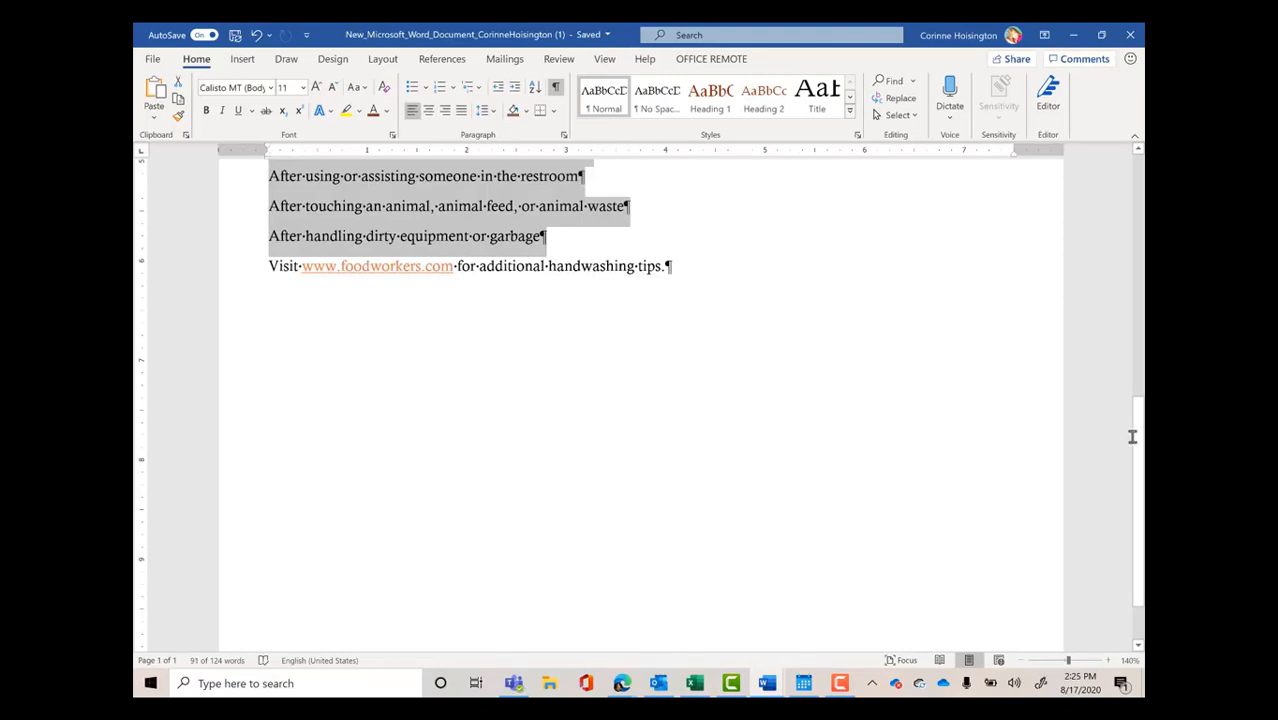
drag(1140, 456, 1143, 310)
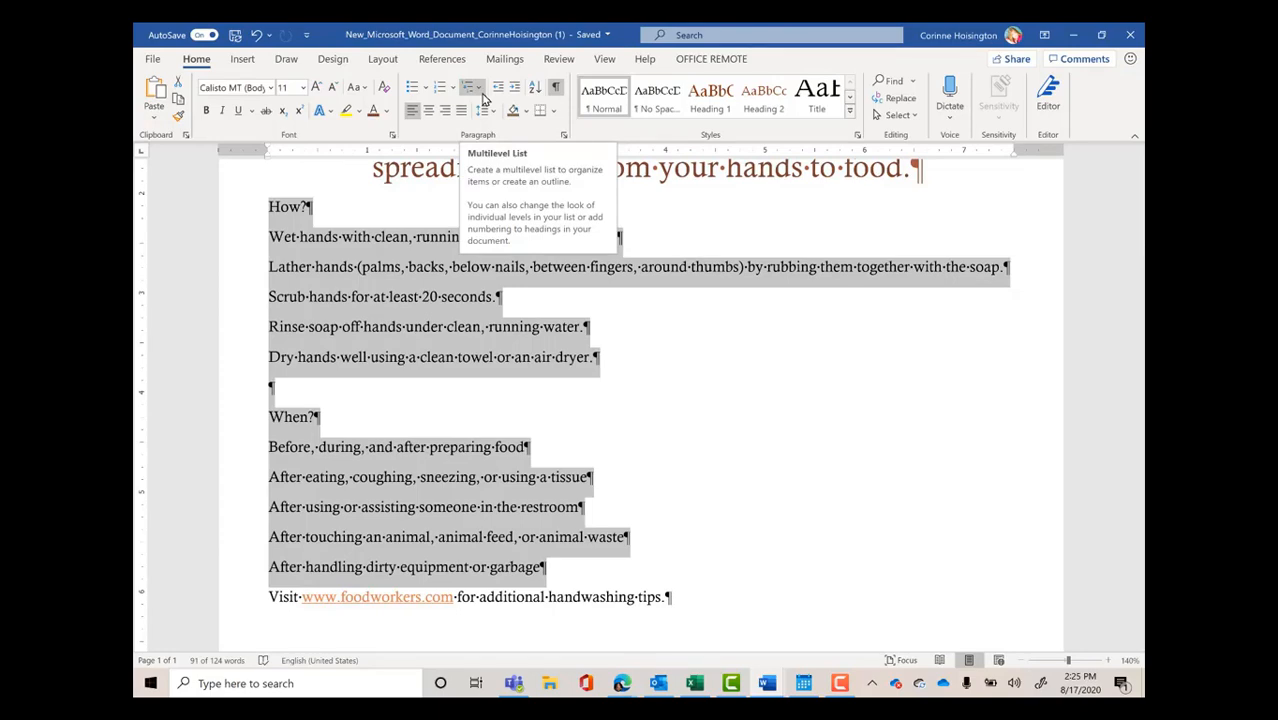
click(303, 87)
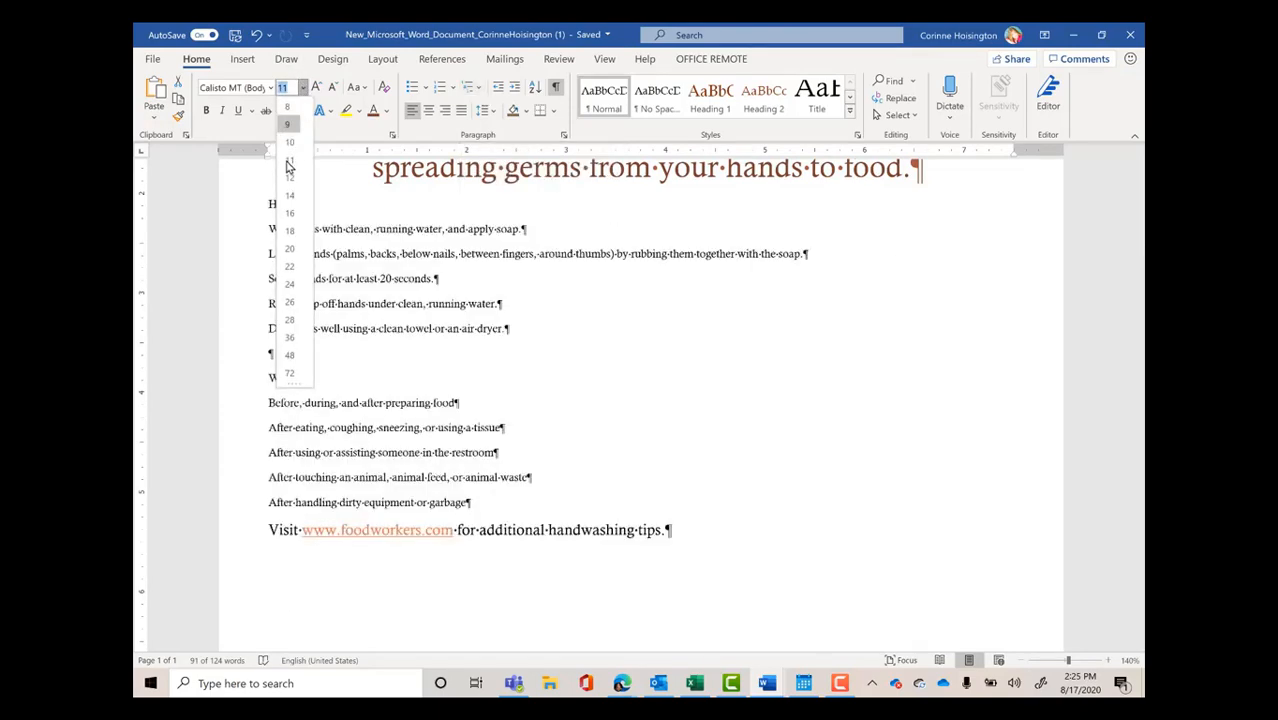
click(288, 249)
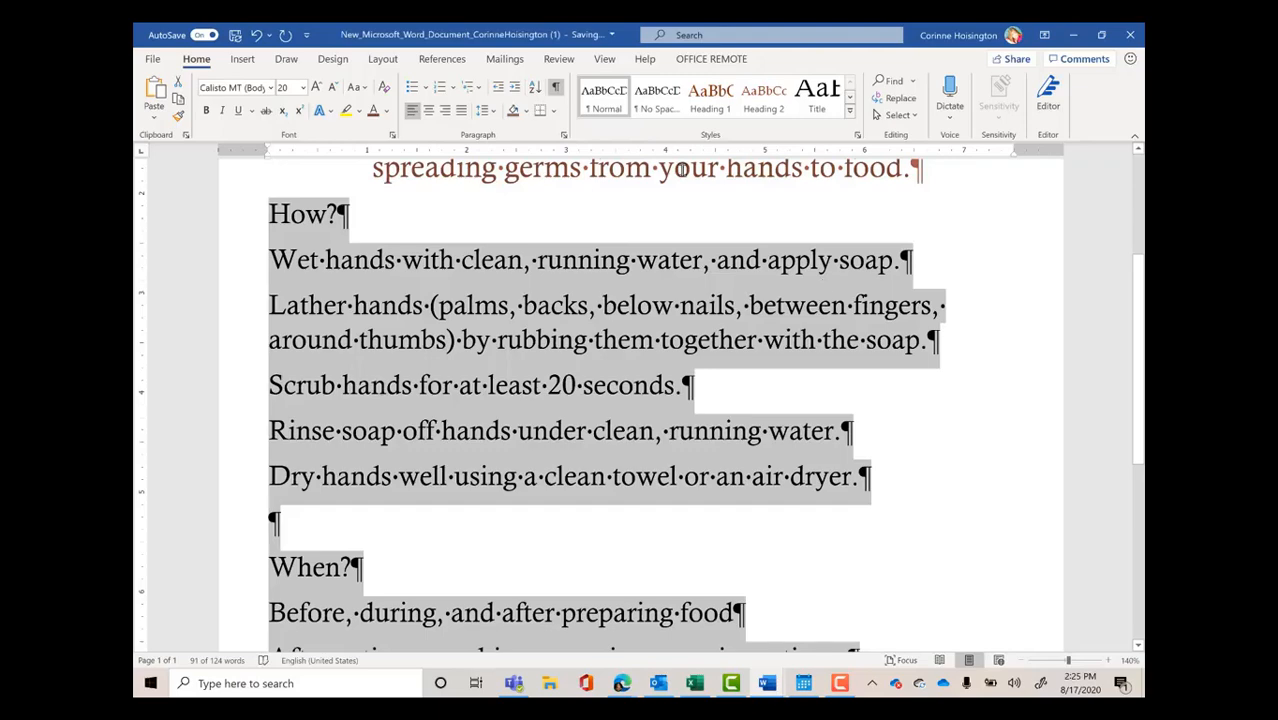
Turn the five handwashing instructions under "How?" into a numbered list.
click(265, 270)
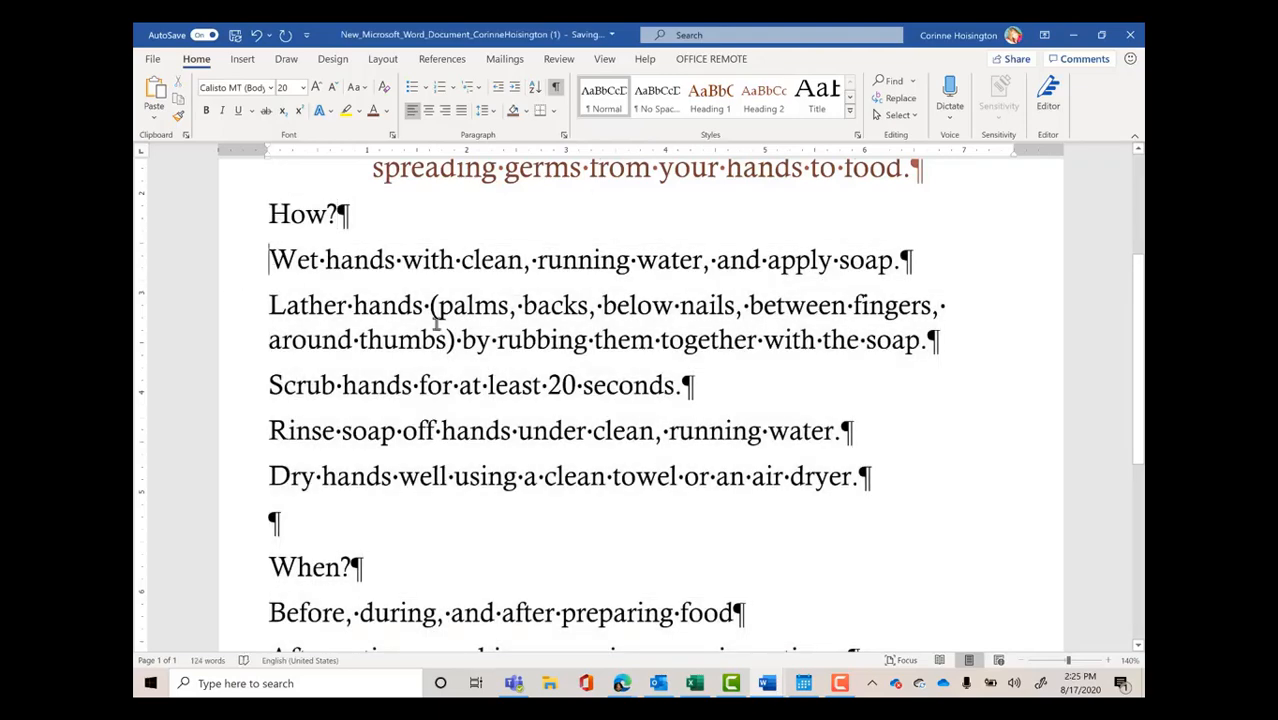
drag(268, 258, 868, 480)
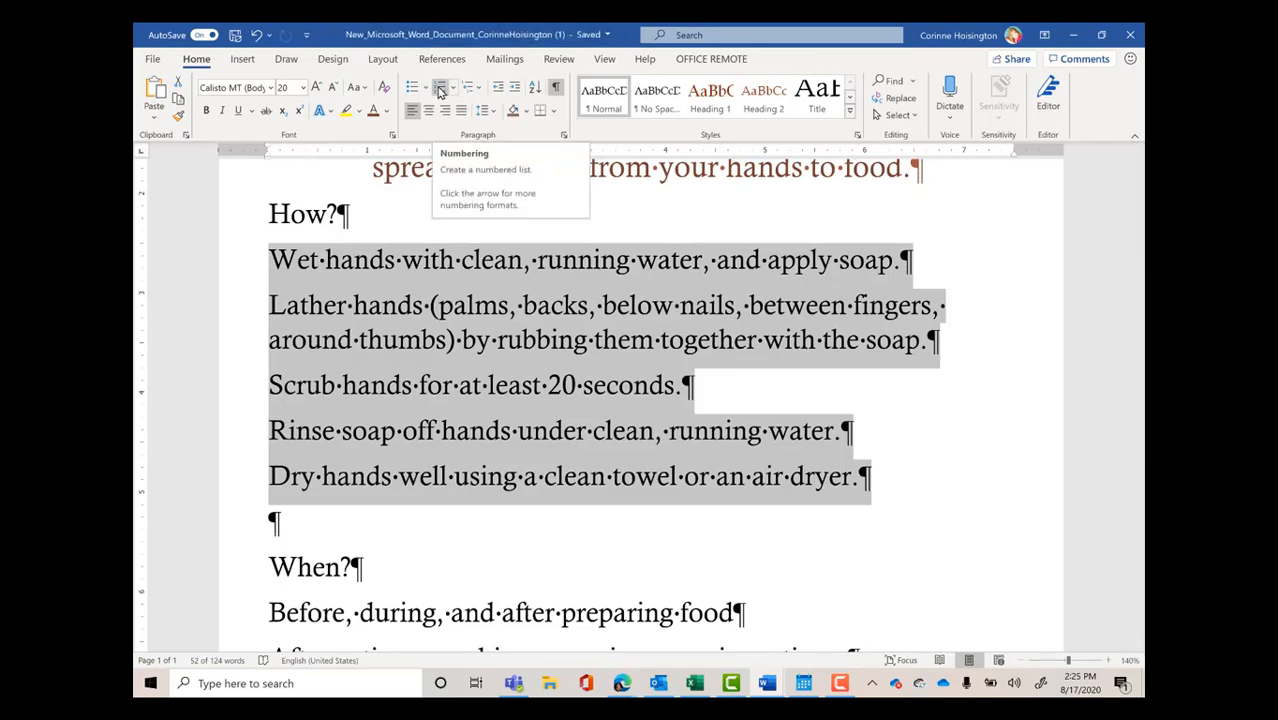
click(440, 91)
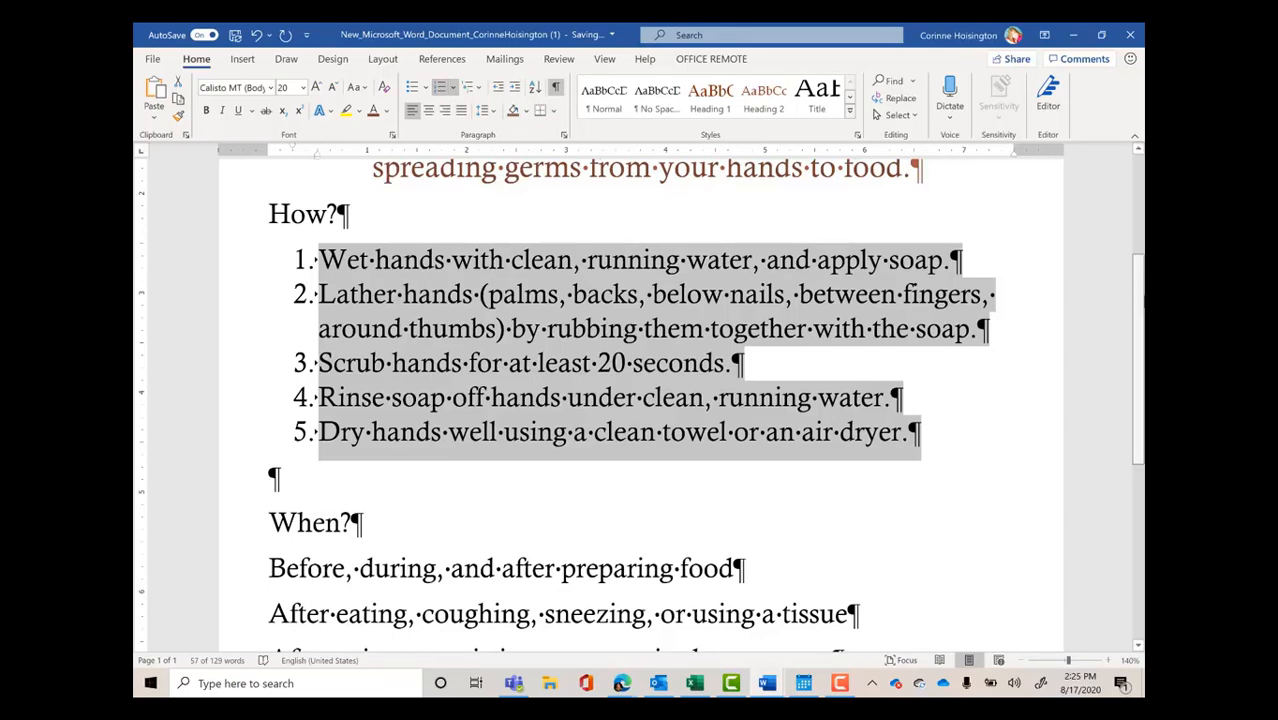
Turn the five lines under "When?" into a bulleted list.
scroll(640, 400, down, 3)
scroll(268, 270, down, 3)
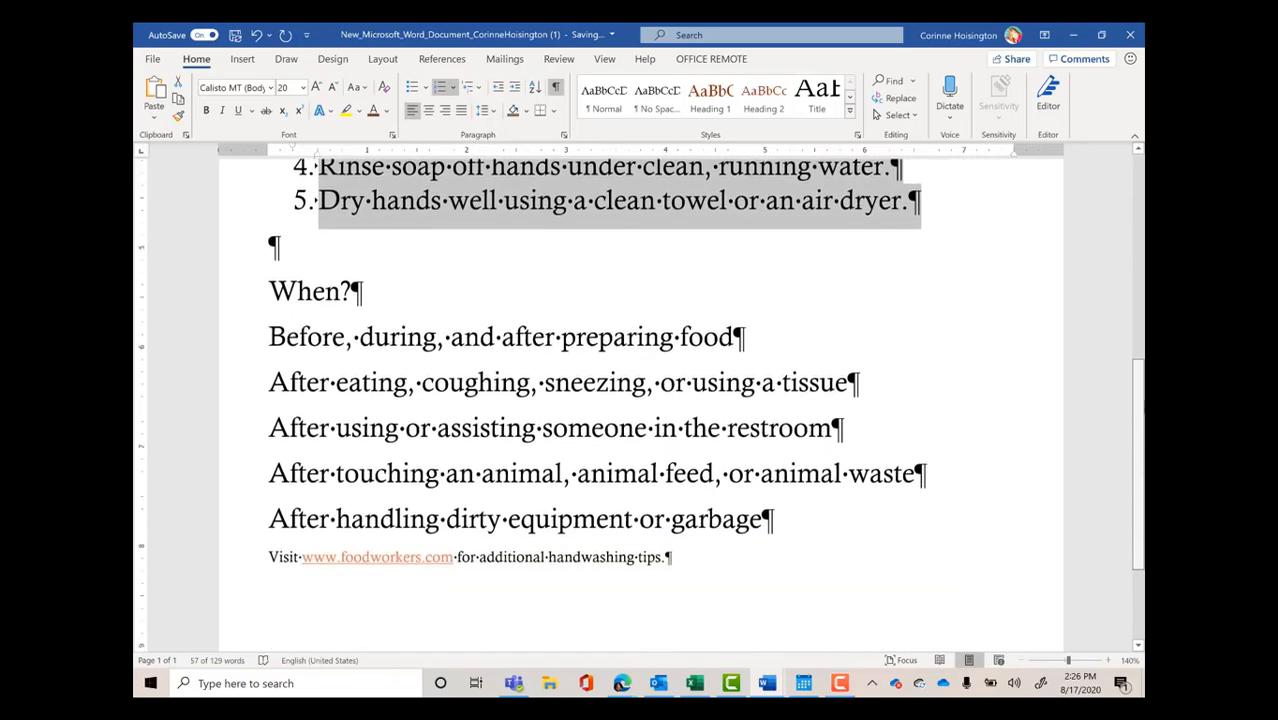
drag(268, 270, 771, 460)
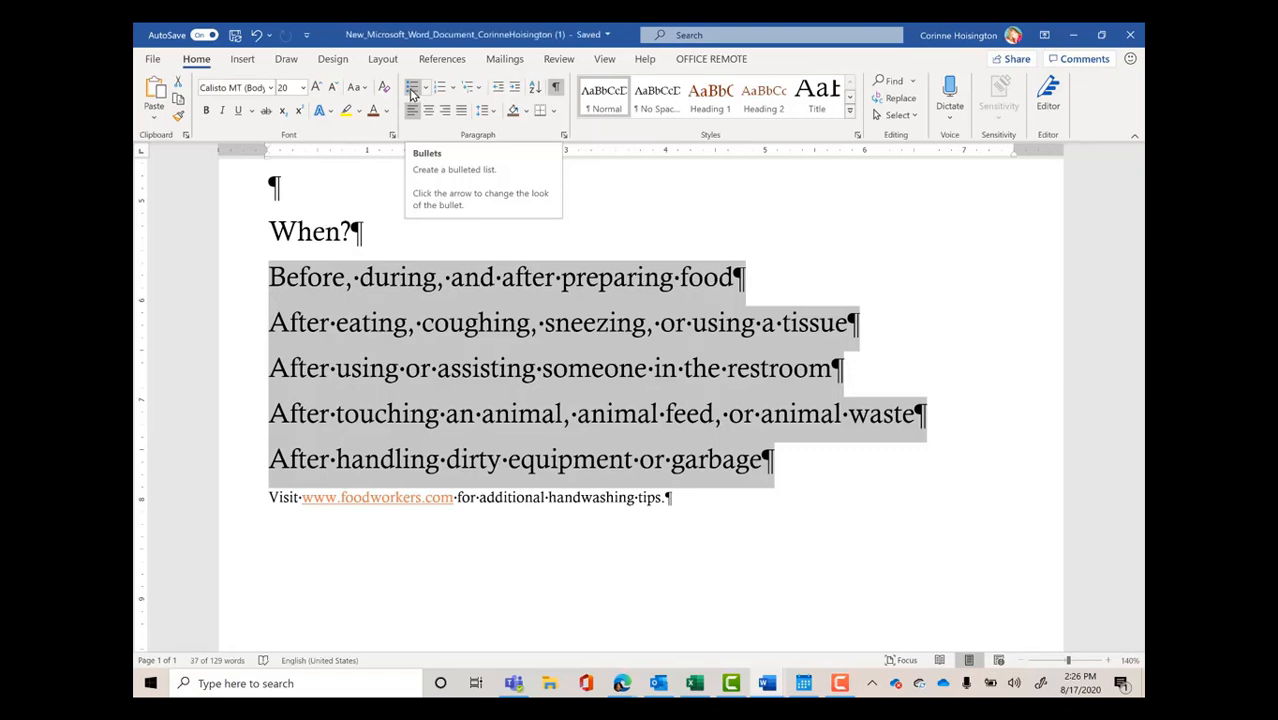
click(411, 89)
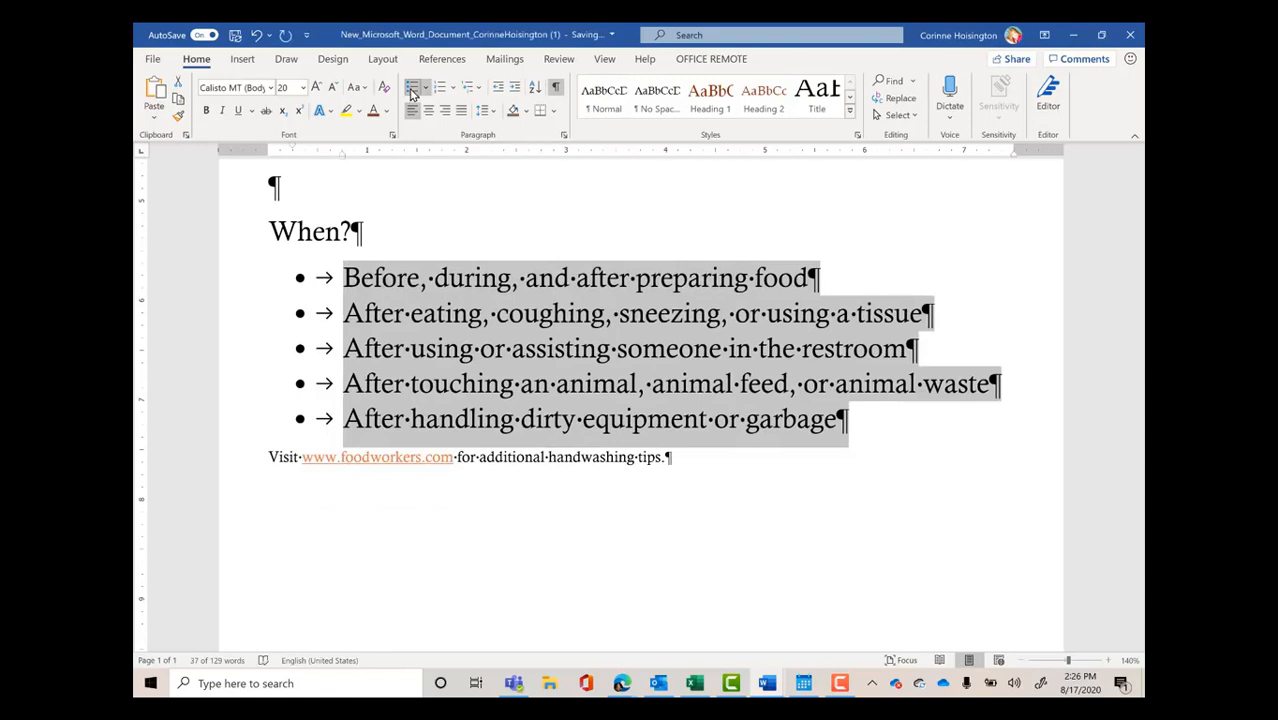
click(840, 683)
click(1125, 637)
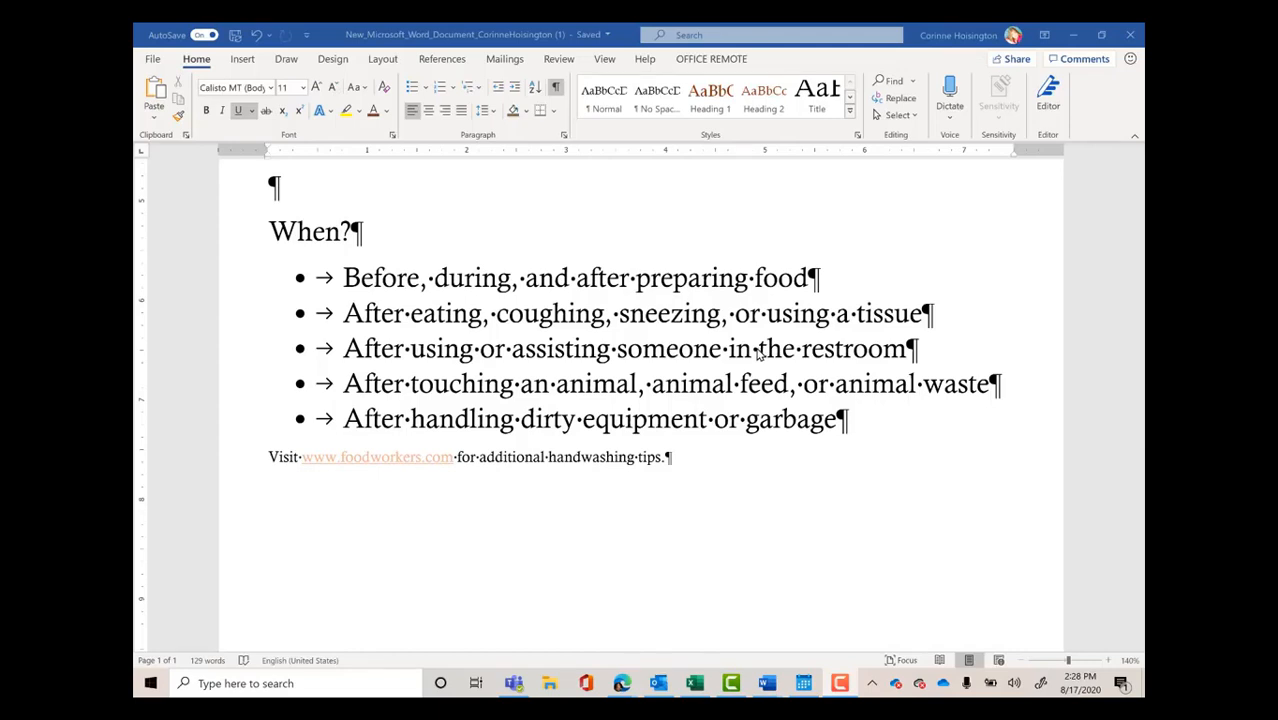
right_click(416, 460)
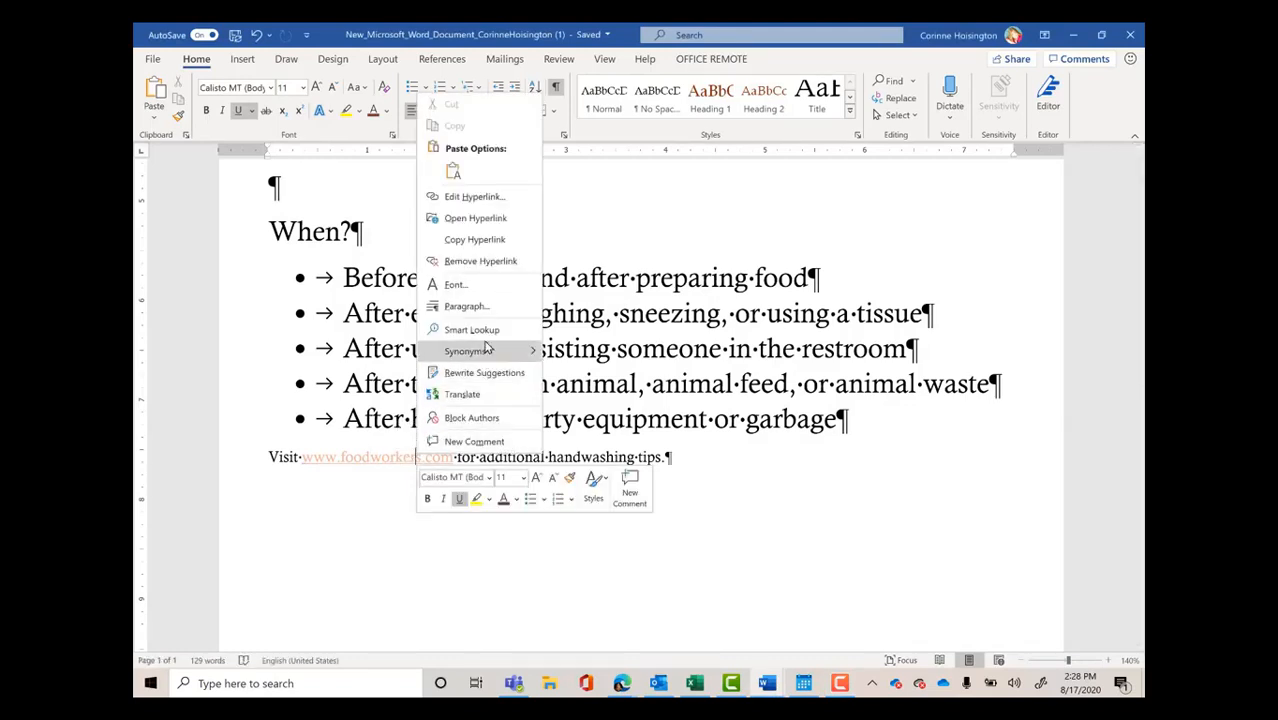
click(493, 262)
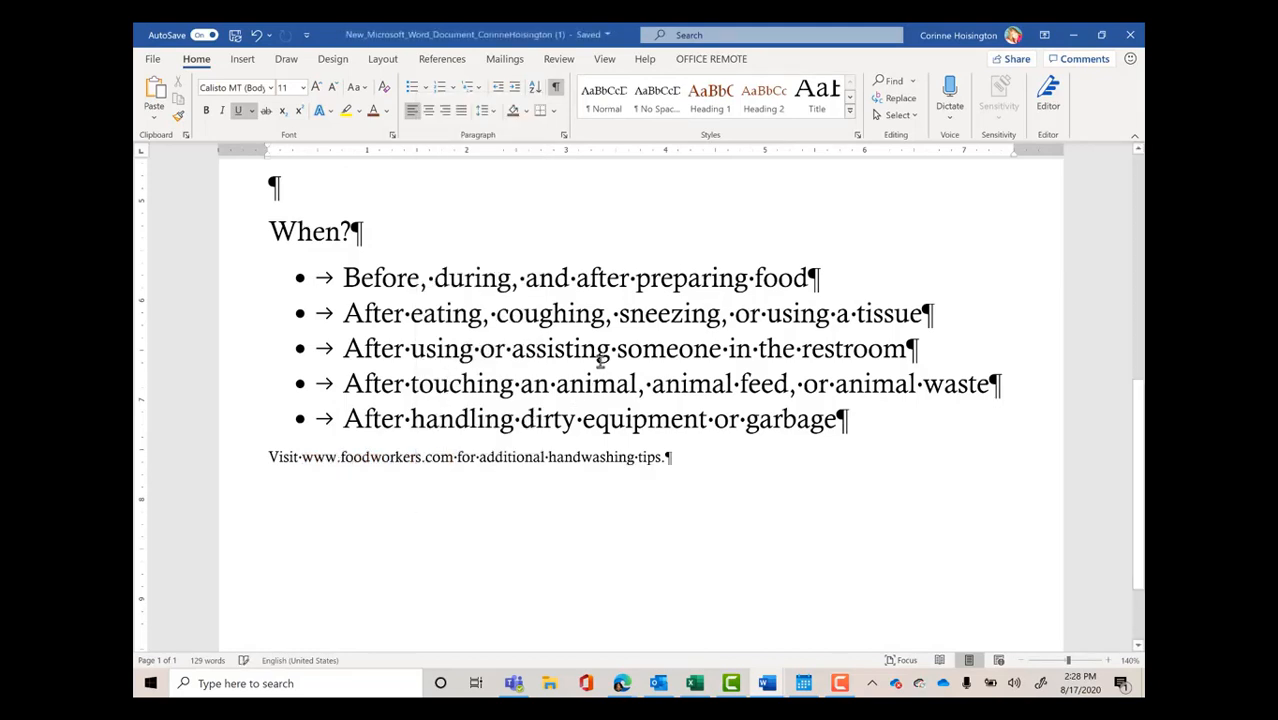
click(483, 457)
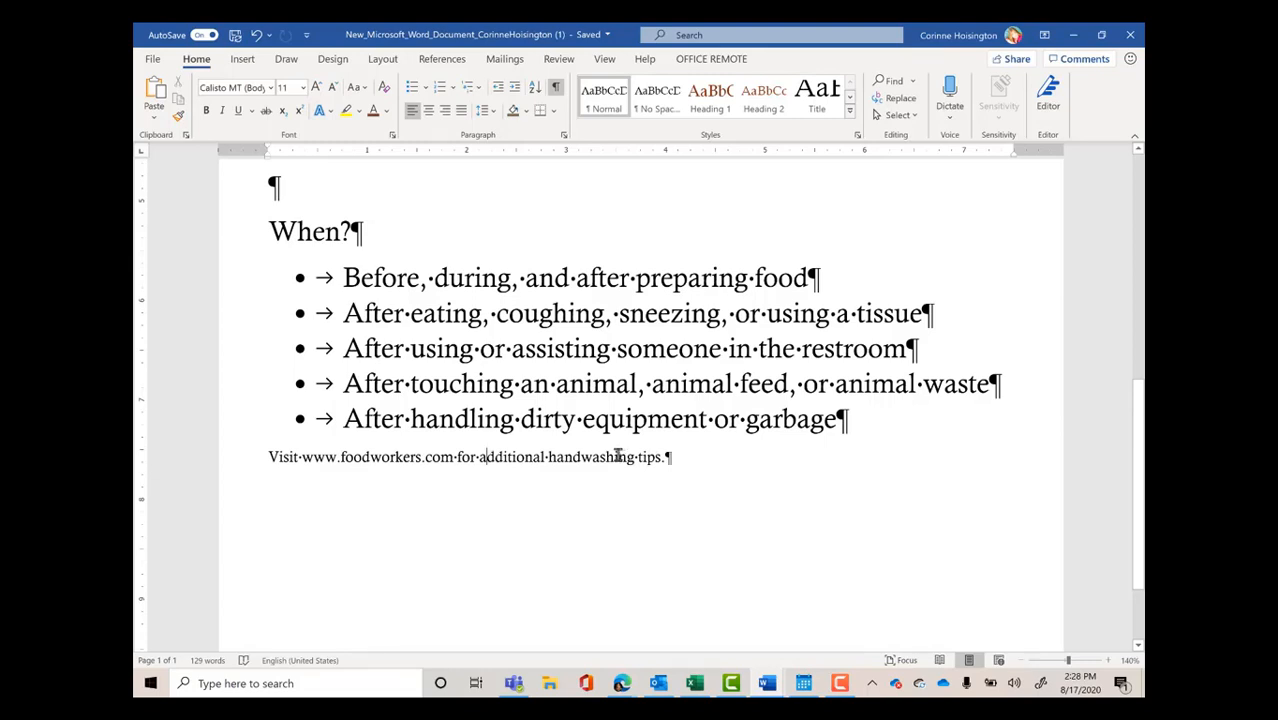
click(429, 112)
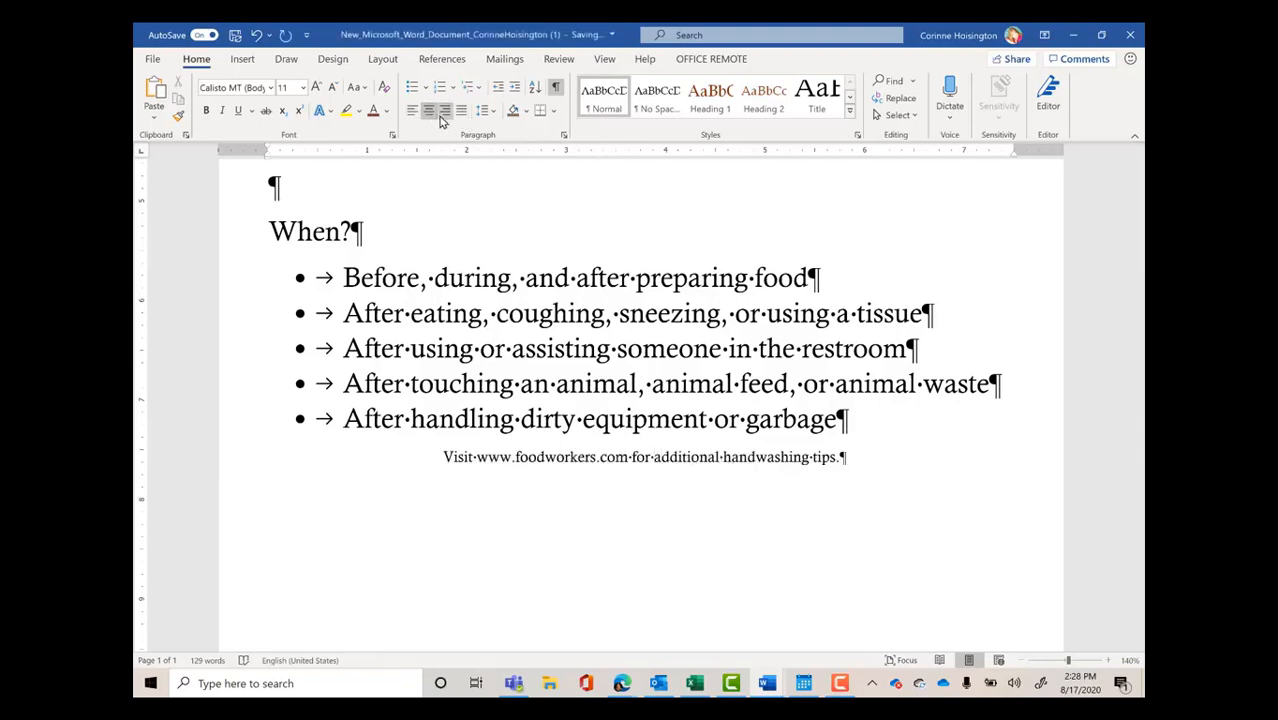
triple_click(444, 456)
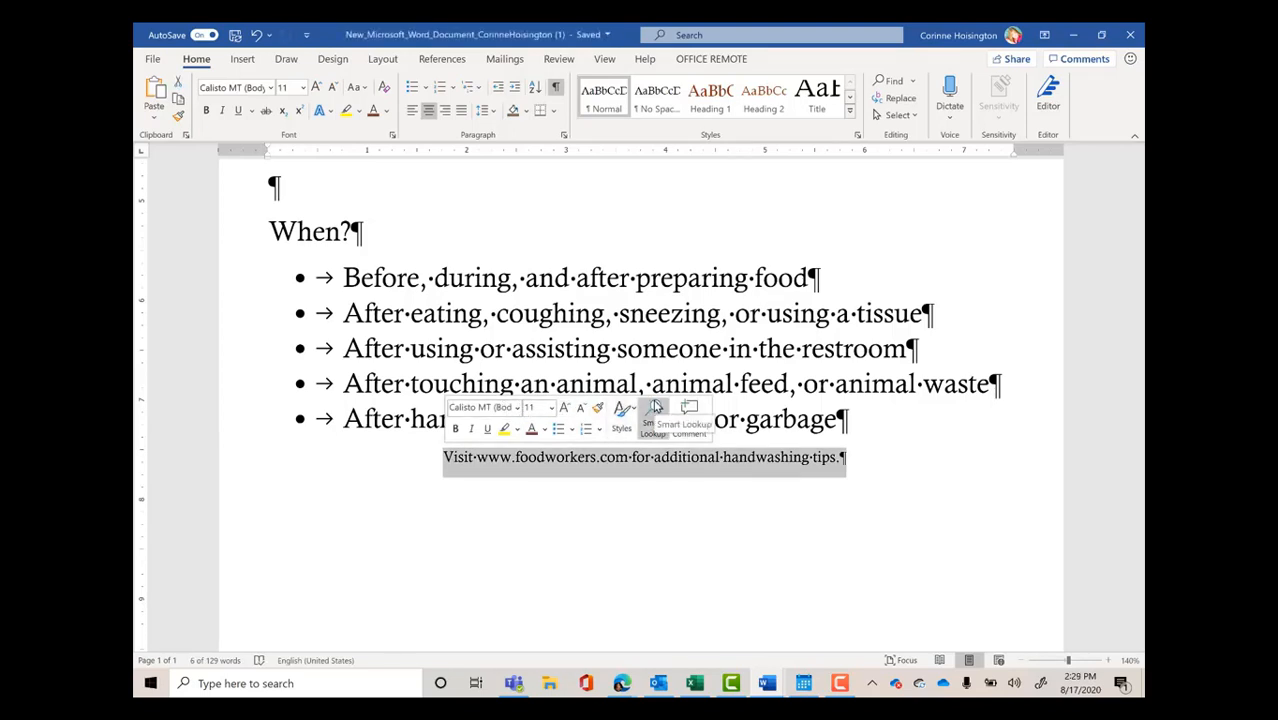
click(550, 407)
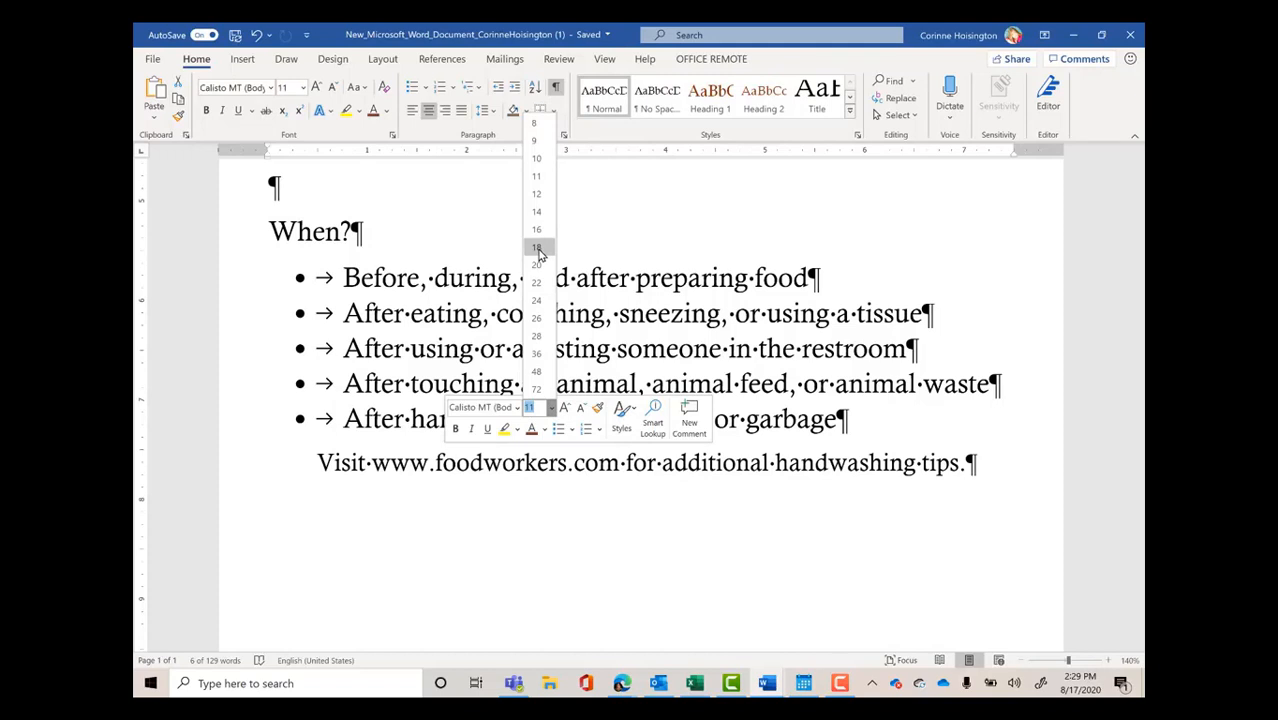
click(538, 250)
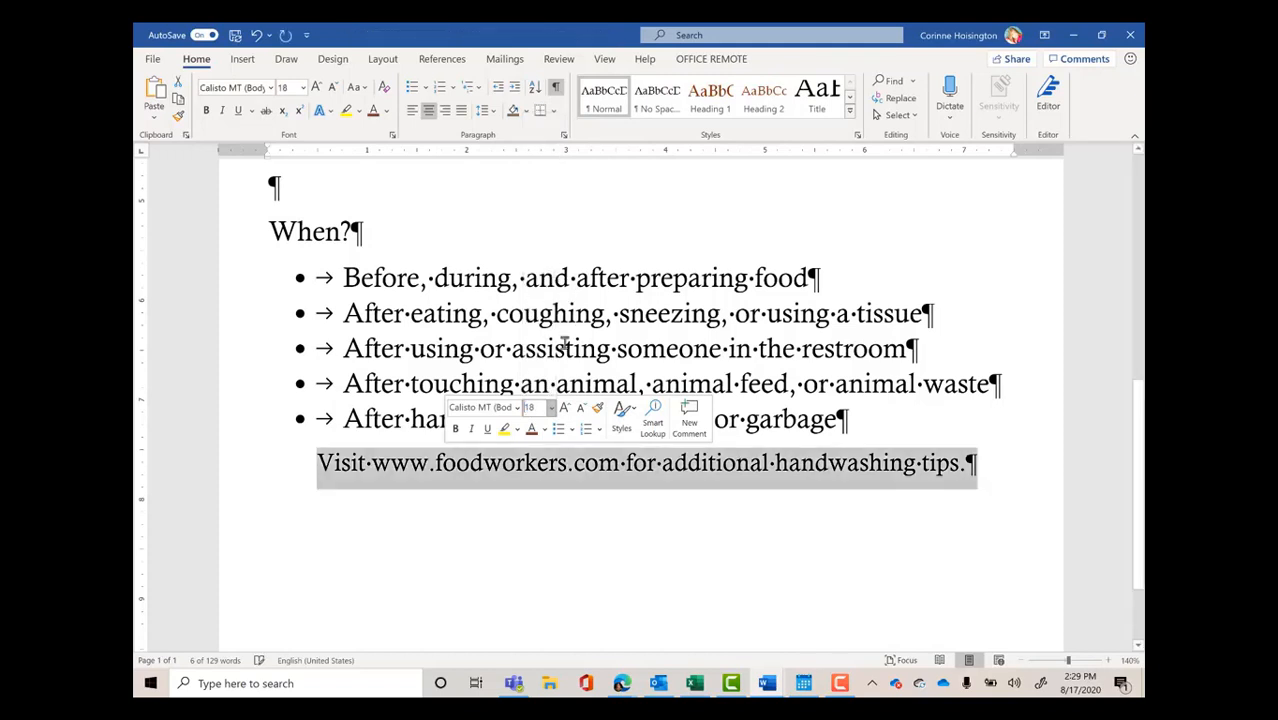
click(545, 430)
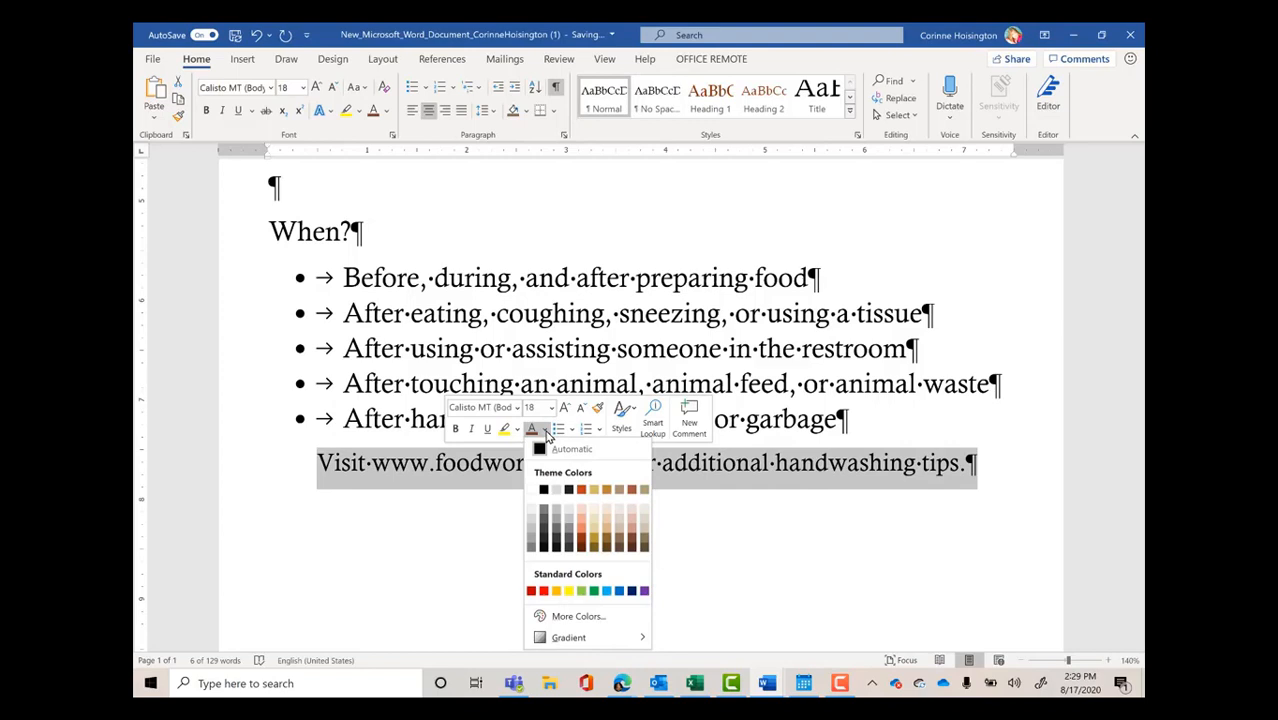
click(633, 545)
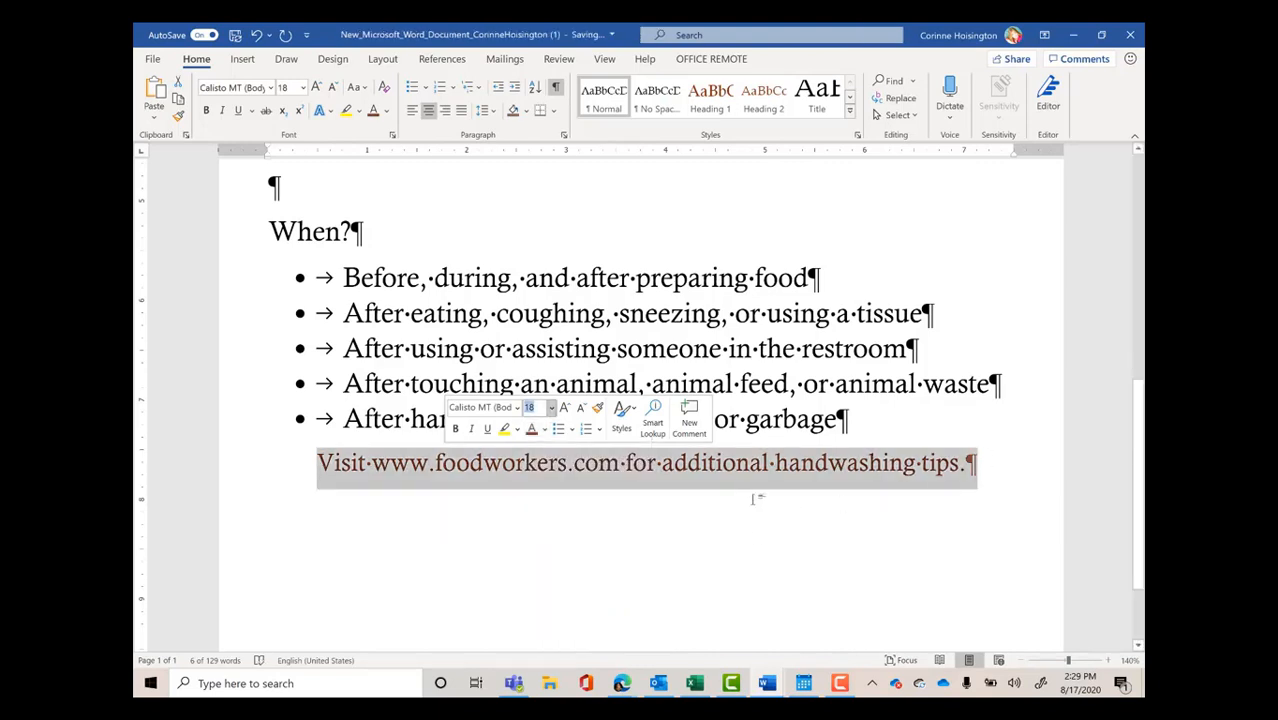
Underline the words "additional handwashing tips" in the closing line.
click(693, 462)
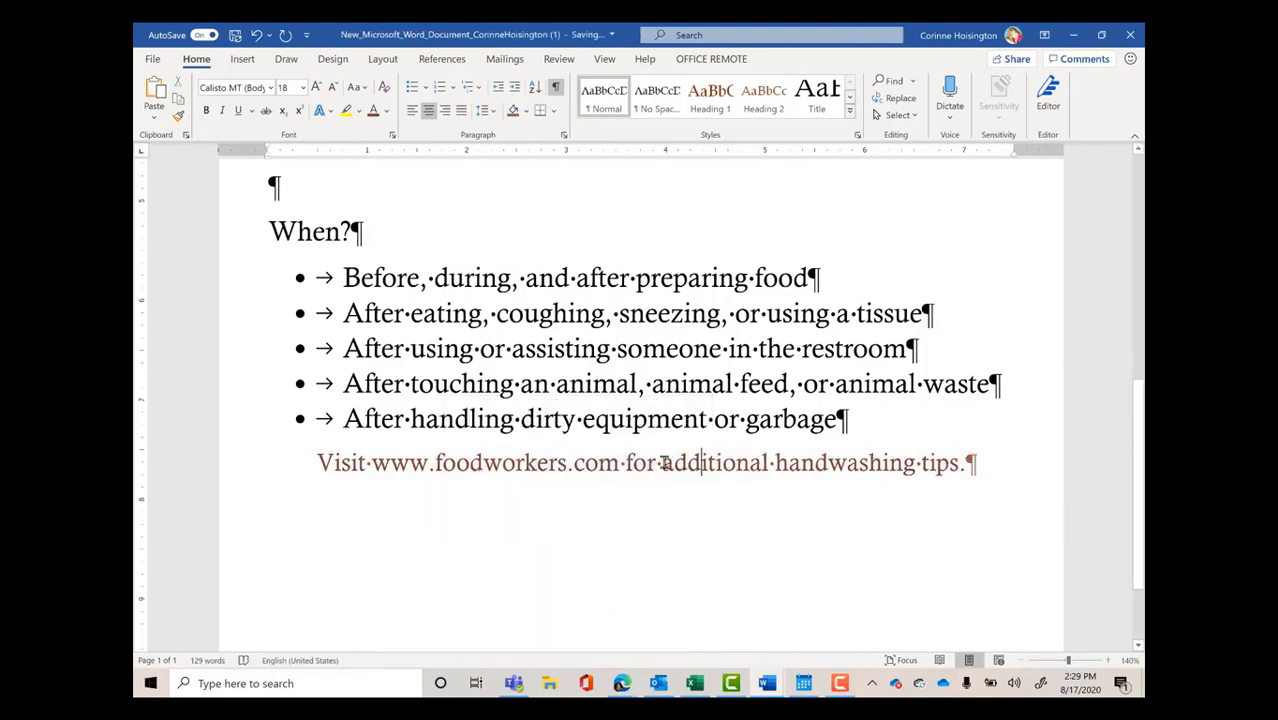
drag(662, 462, 948, 466)
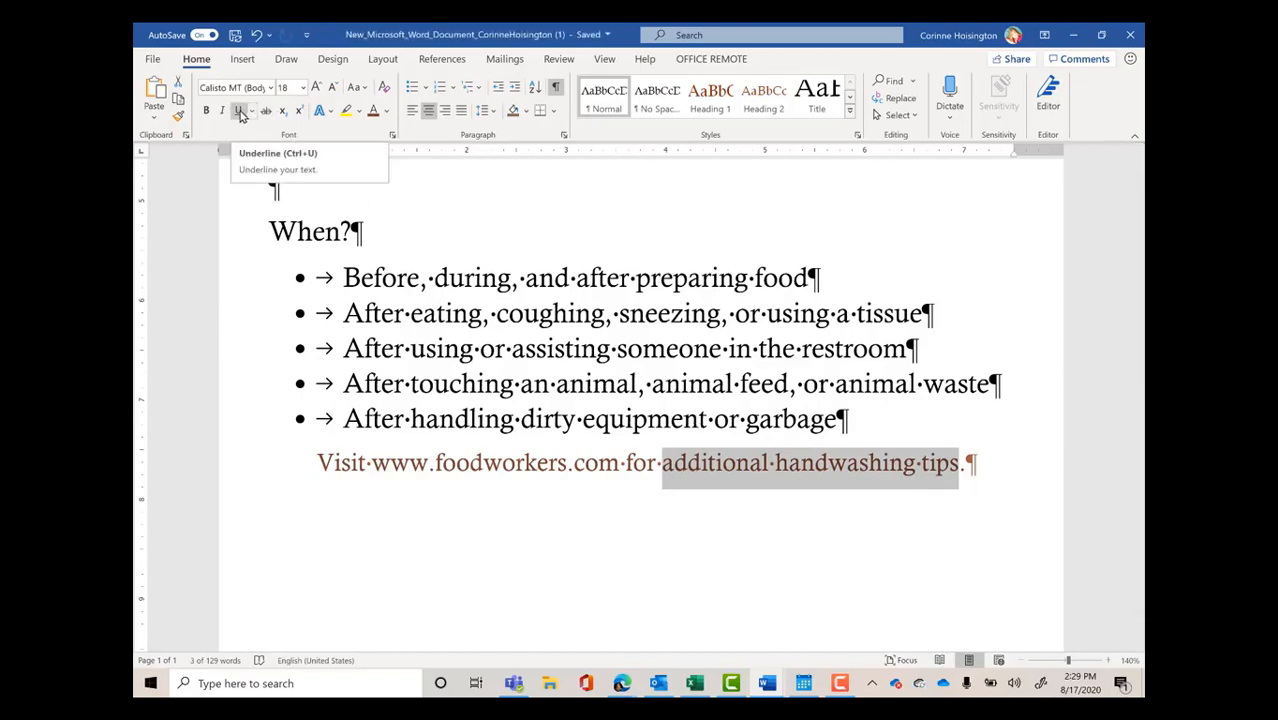
click(239, 111)
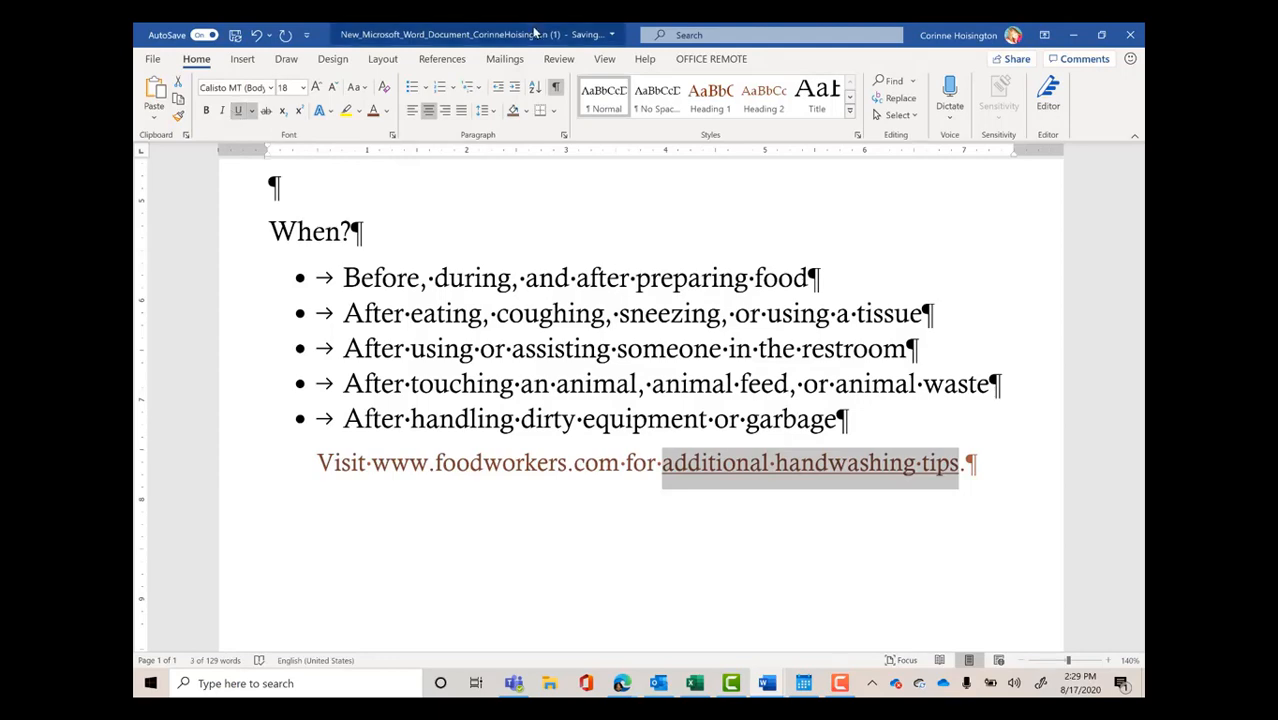
Italicize the word "prevent" in the introductory paragraph.
scroll(1140, 420, up, 2)
scroll(1140, 420, up, 7)
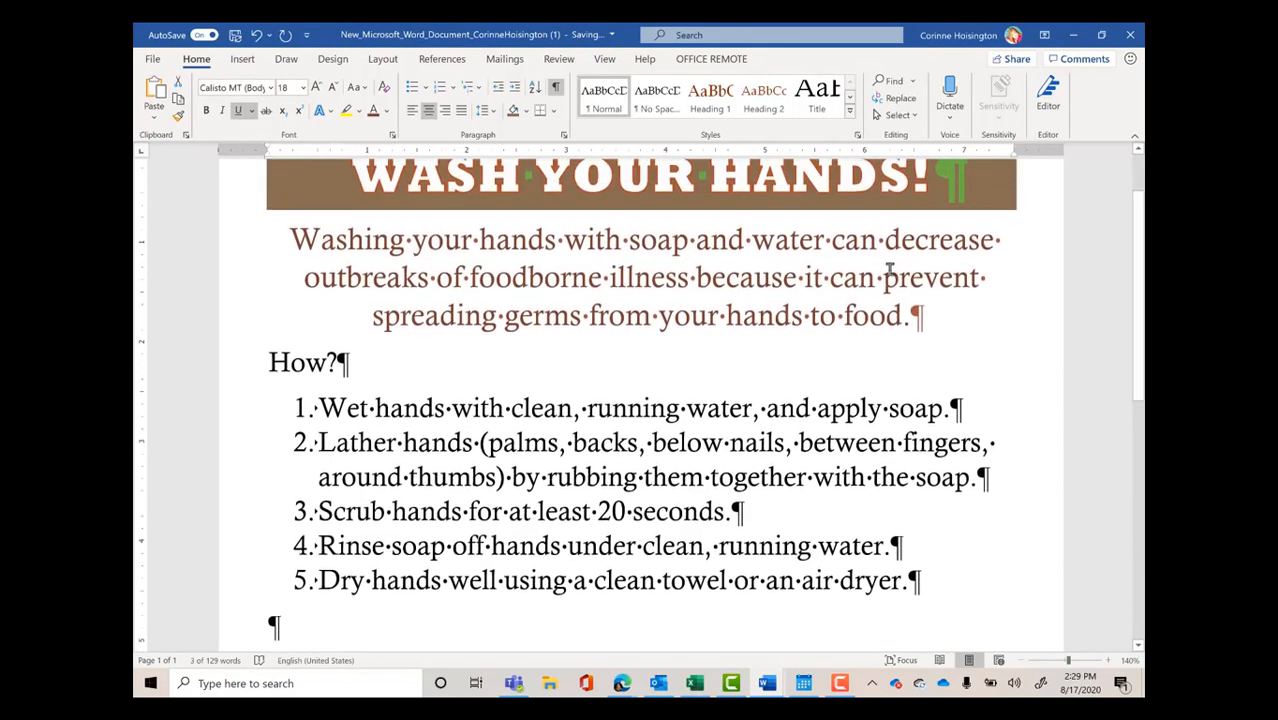
drag(883, 277, 976, 278)
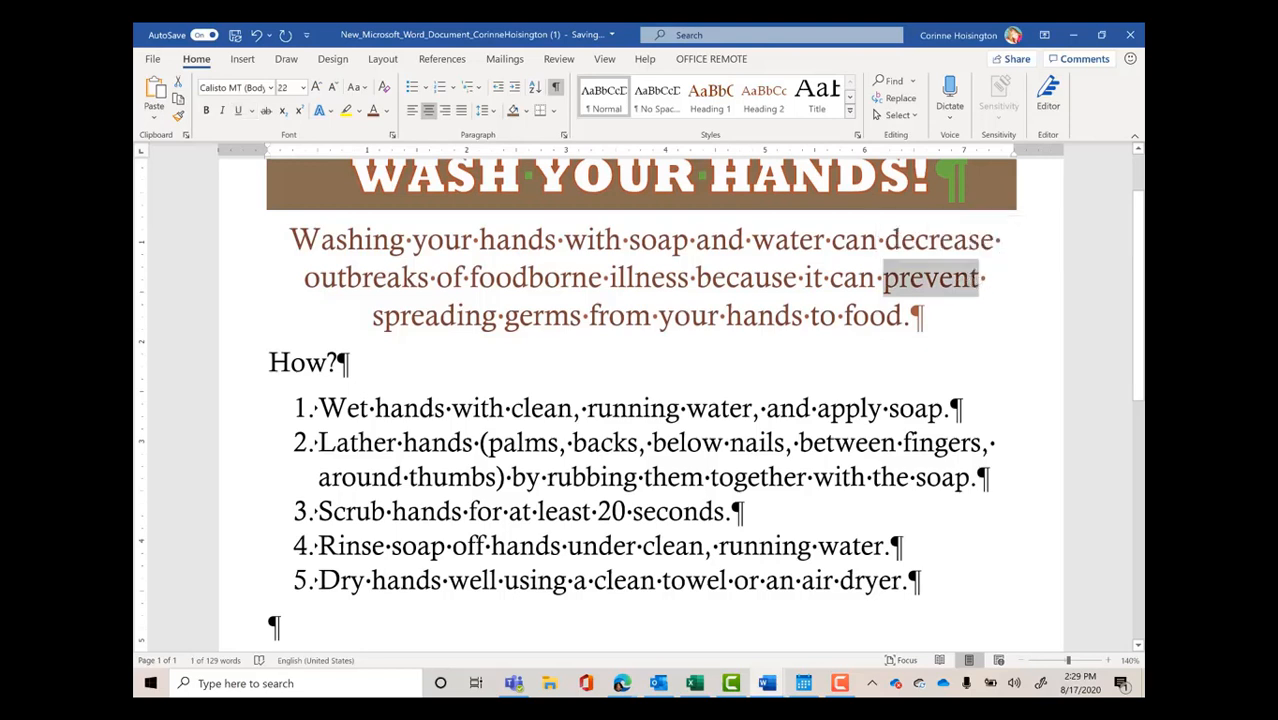
click(224, 112)
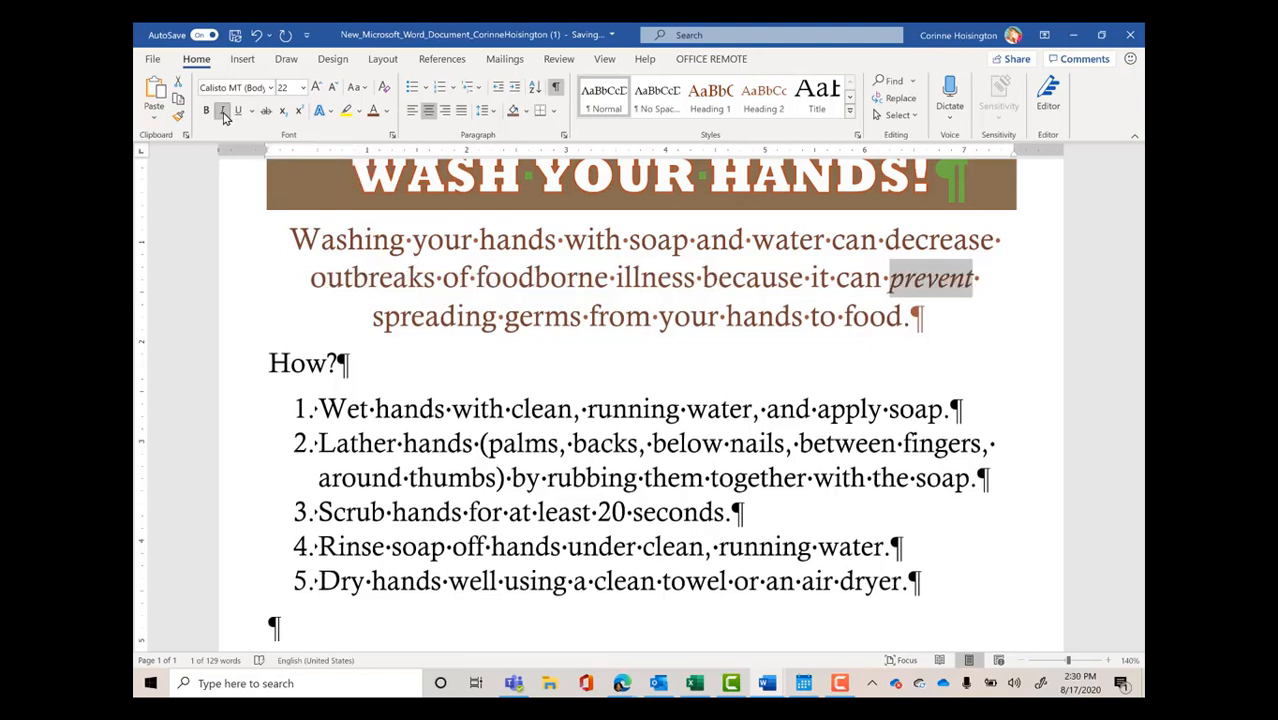